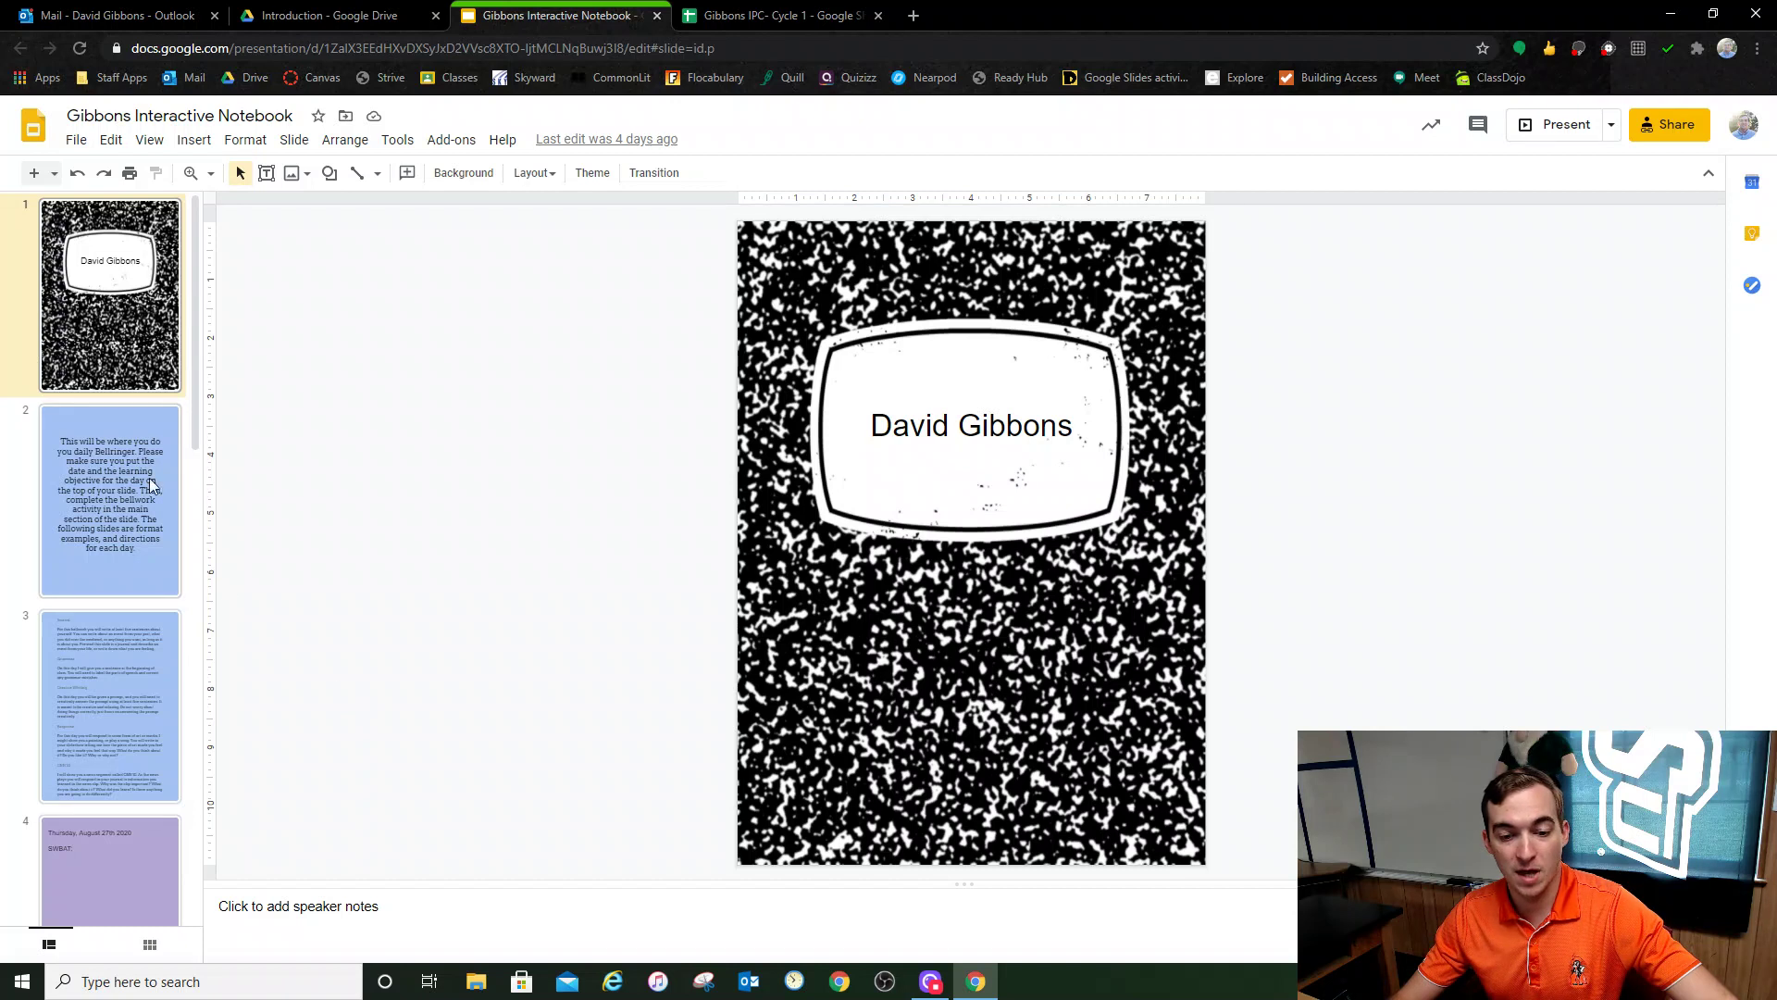
# Step: Show slide 2 with the daily Bellringer directions
pyautogui.click(158, 500)
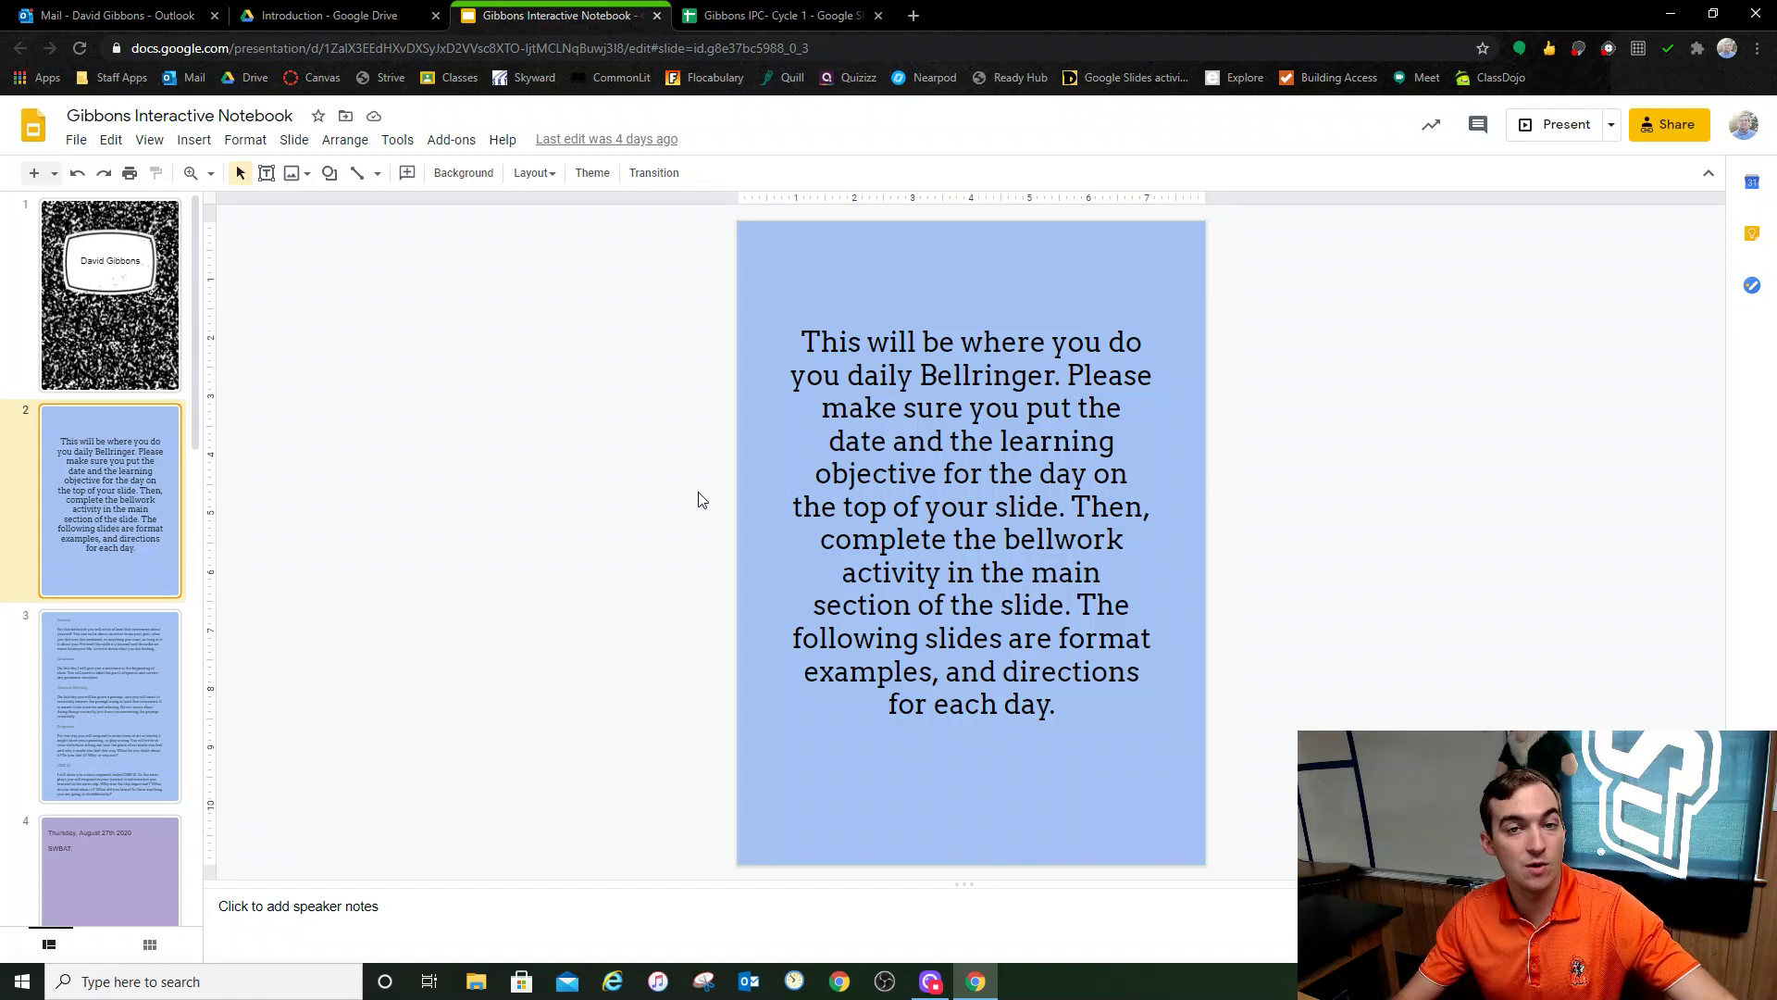
# Step: Review slide 3's five bellwork types, then go back to the cover slide
pyautogui.click(119, 658)
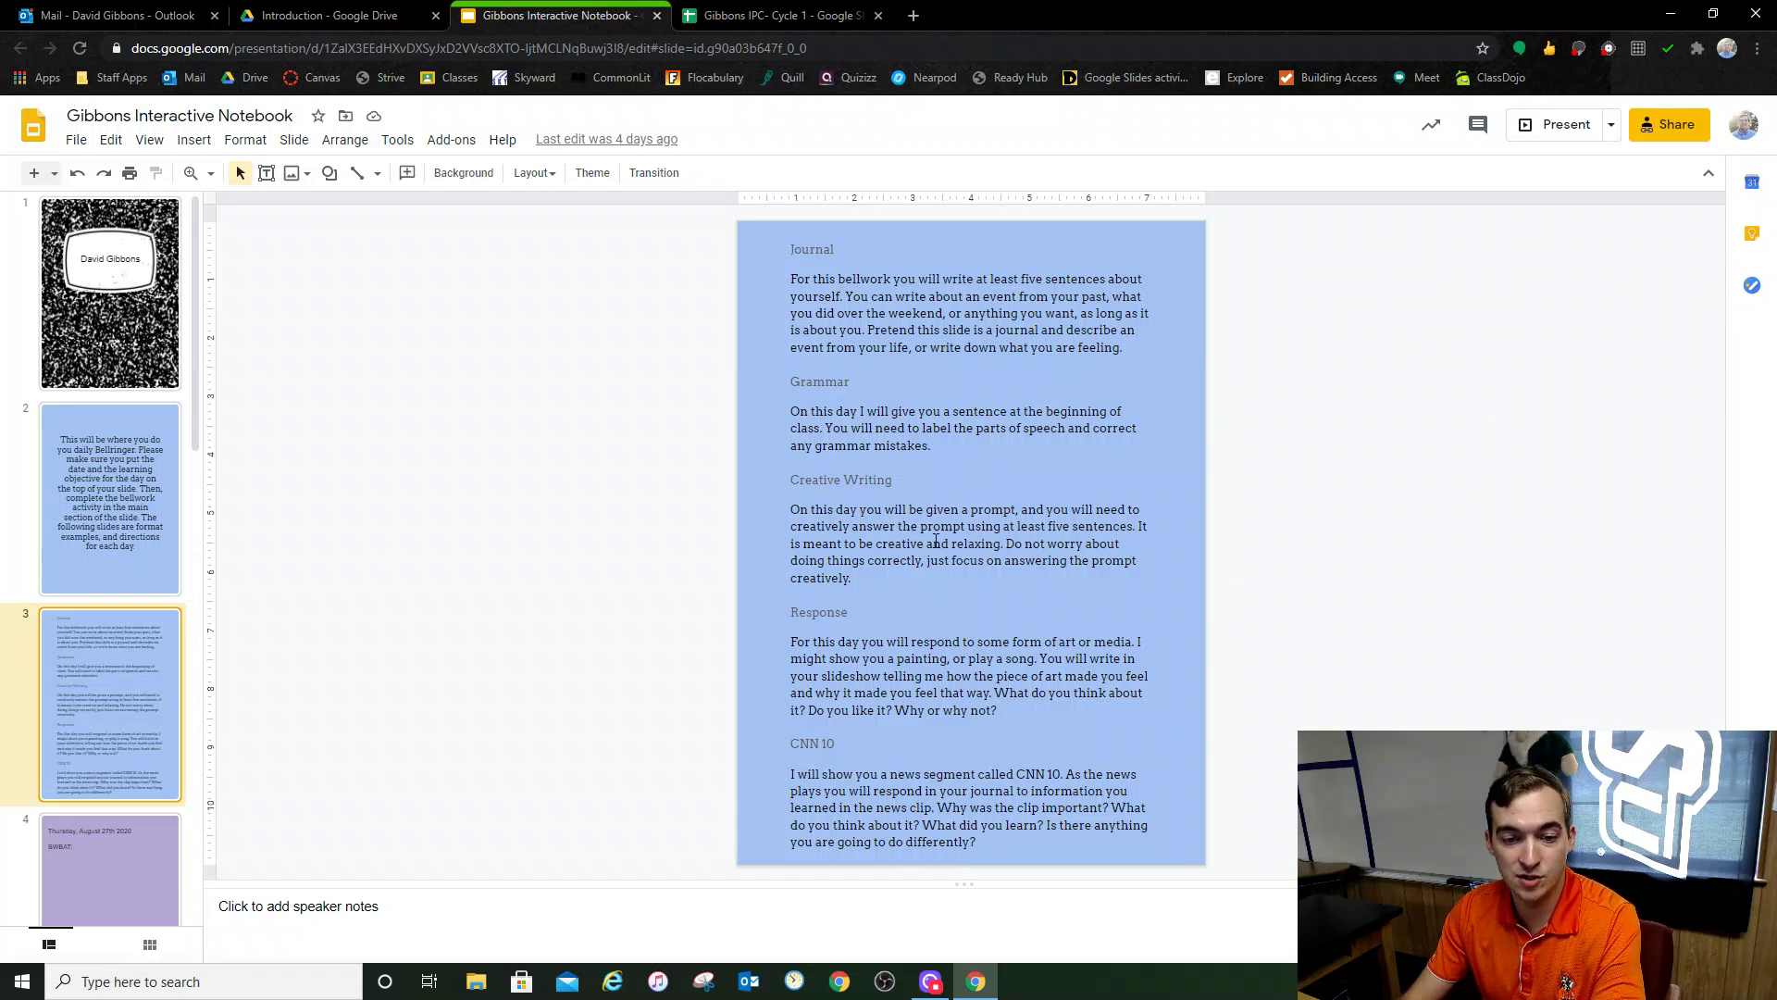
pyautogui.scroll(1, 155, 342)
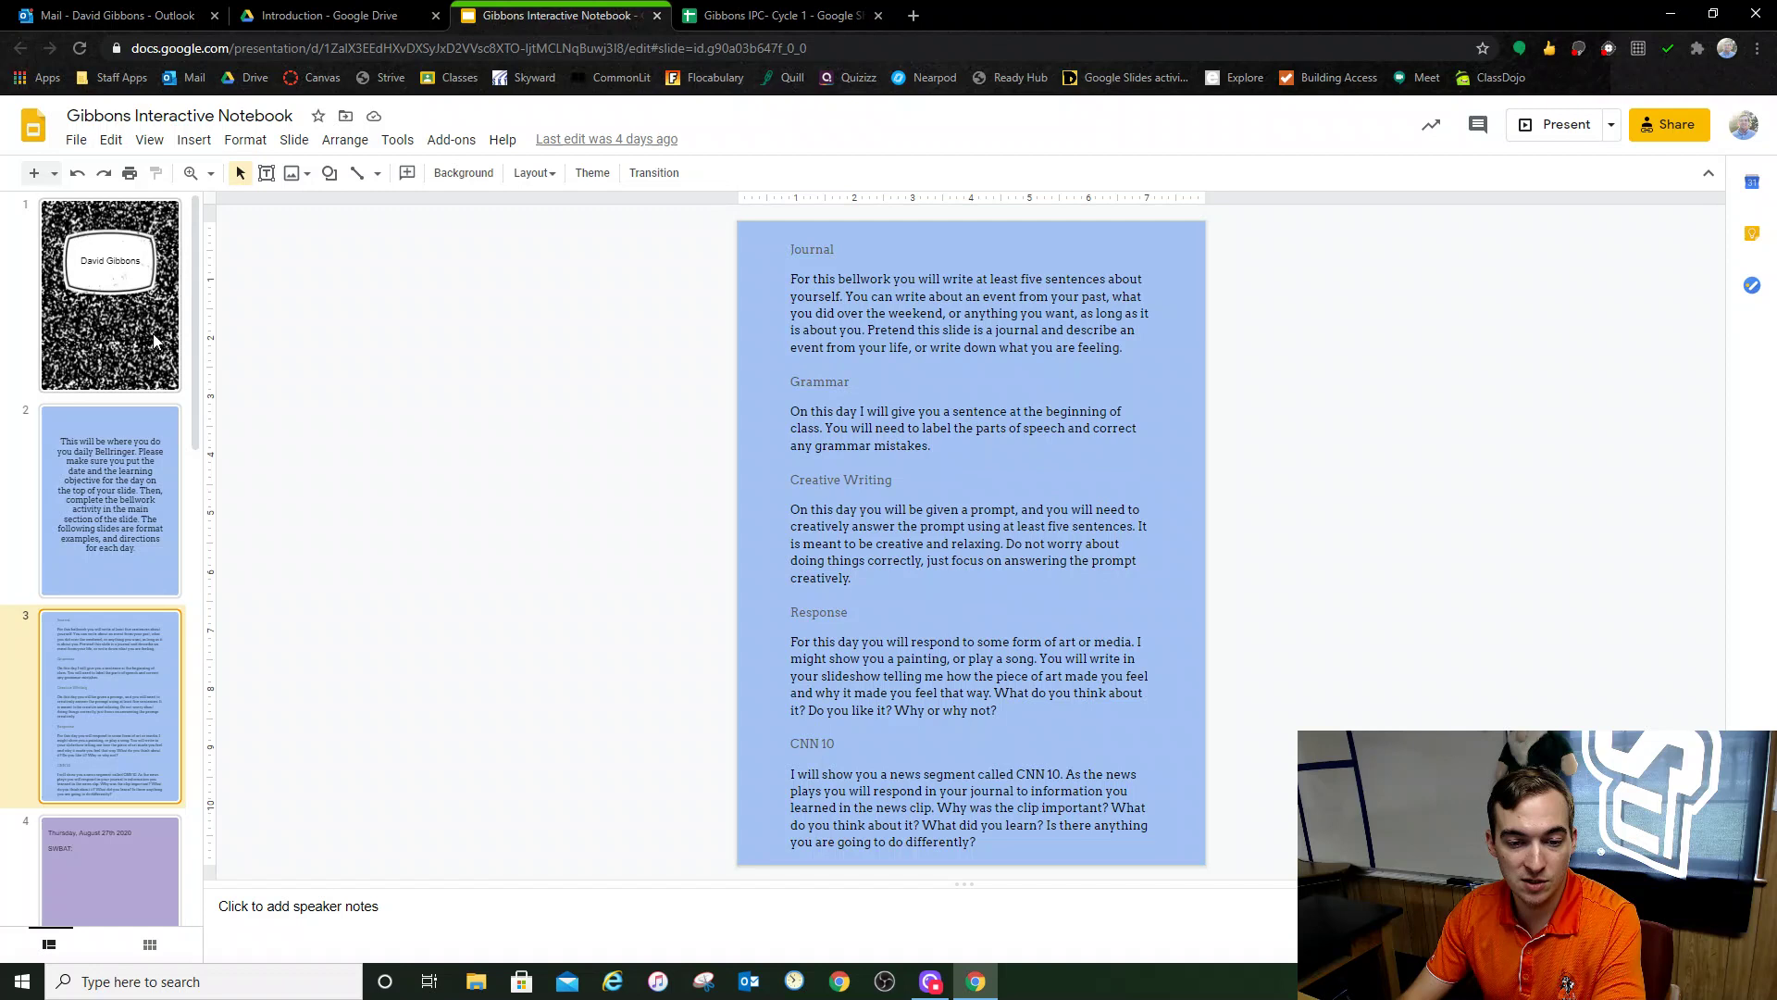
pyautogui.click(155, 341)
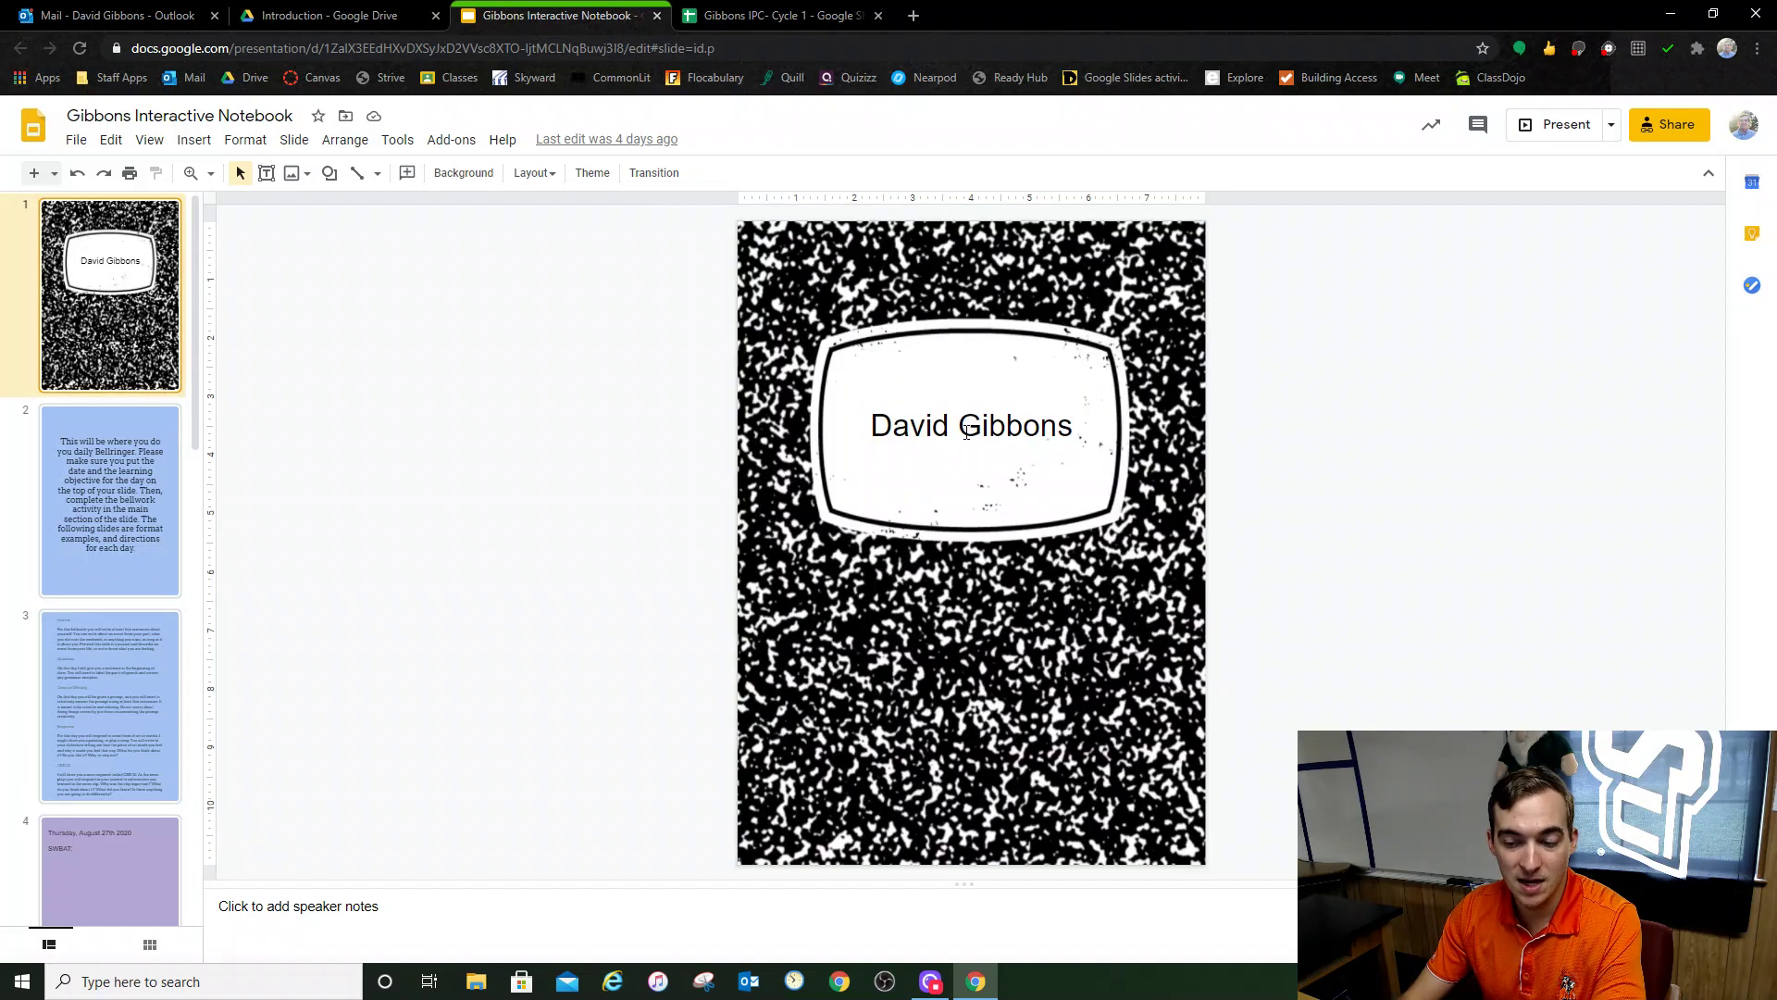
# Step: Replace the name on the cover slide with 'First and Last'
pyautogui.click(1087, 424)
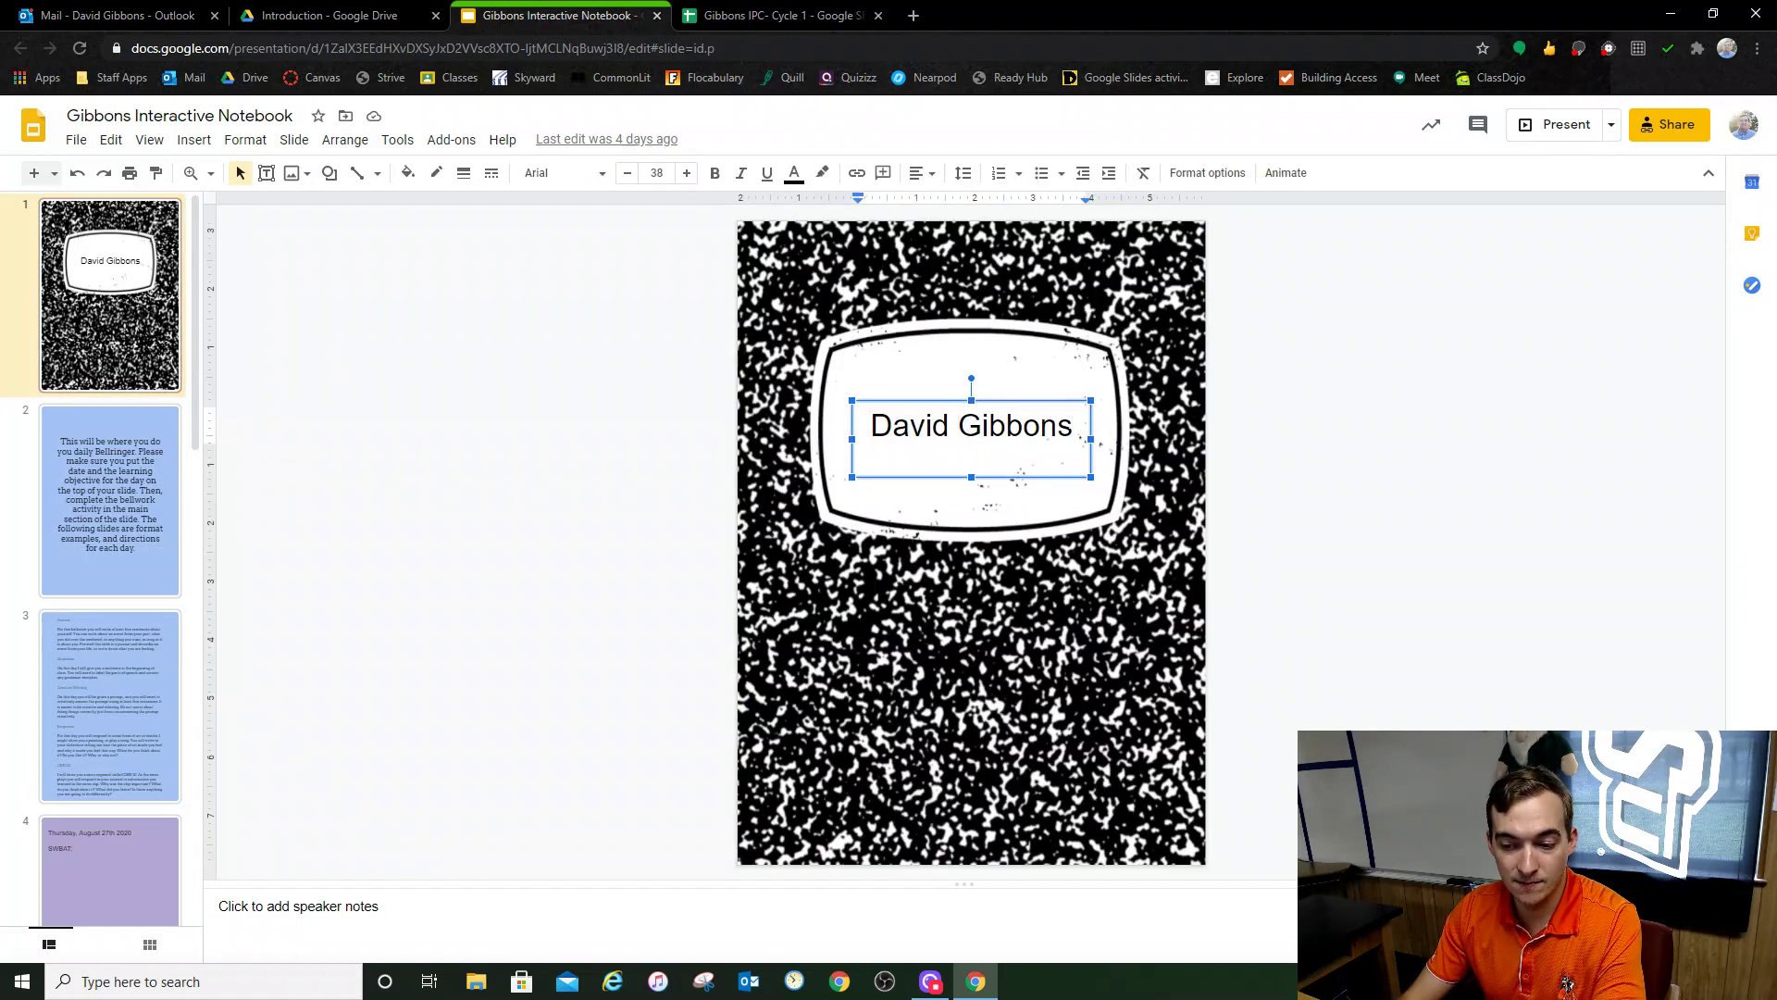
pyautogui.moveTo(1087, 425); pyautogui.dragTo(849, 419)
pyautogui.write('First ')
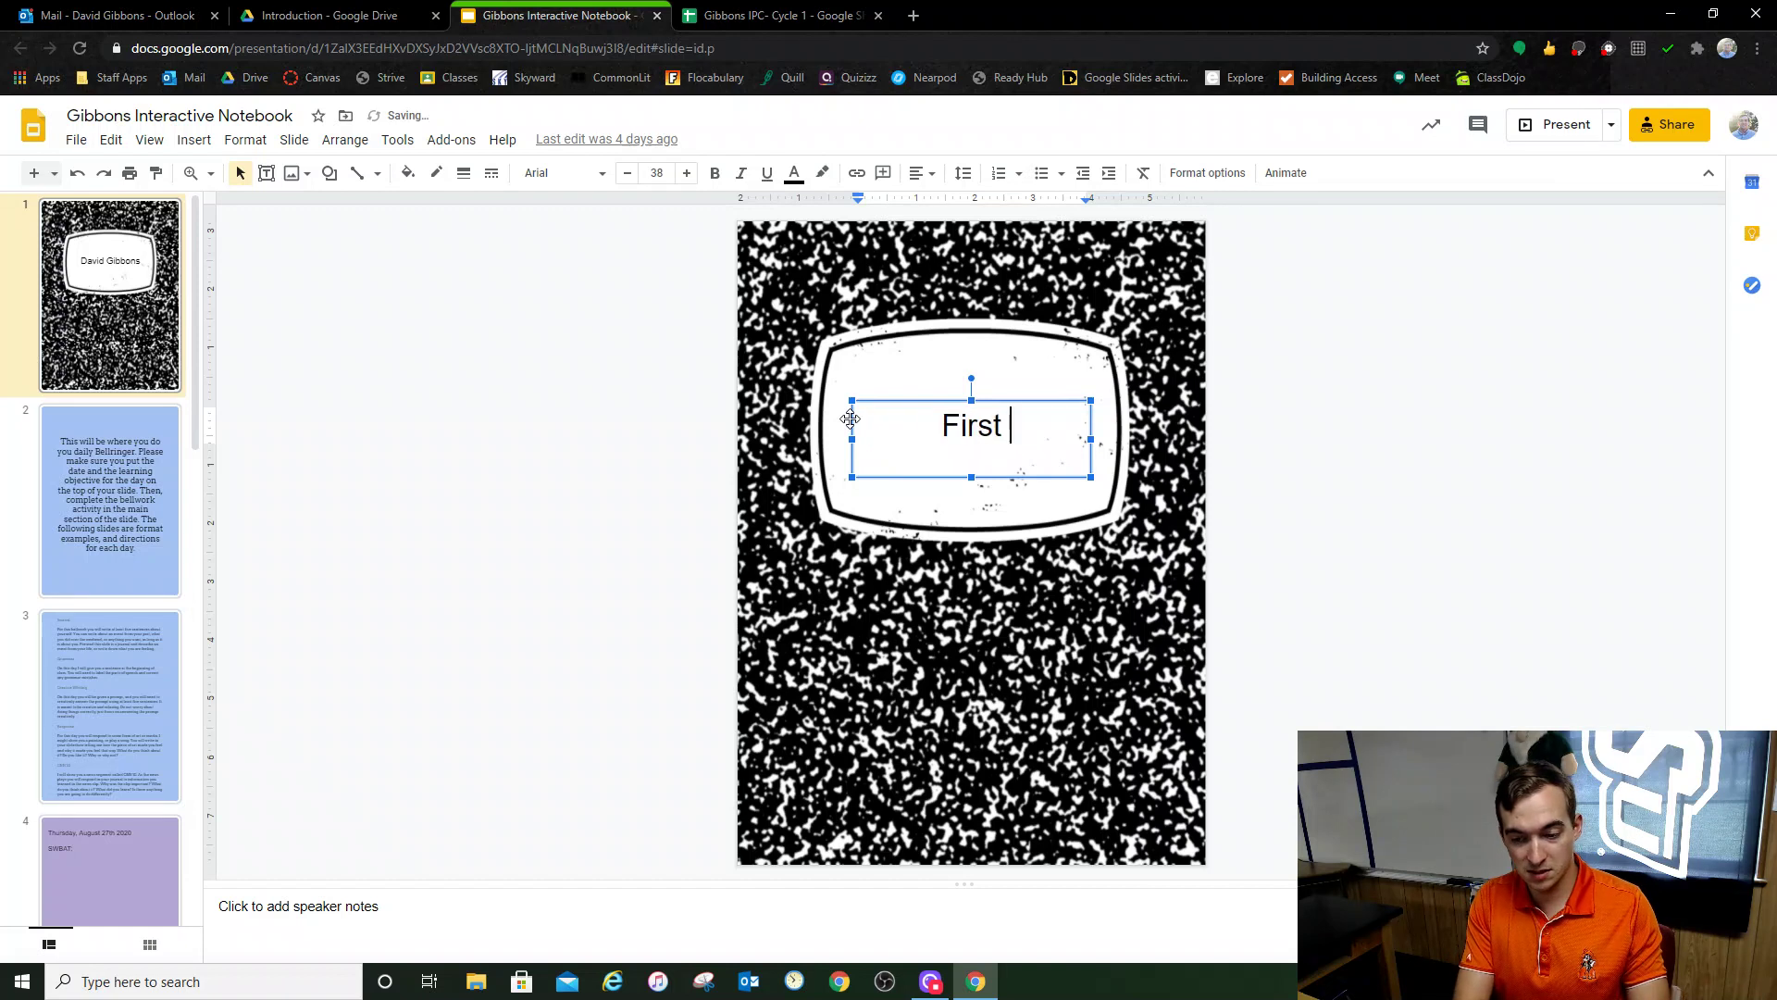
pyautogui.write('and Last')
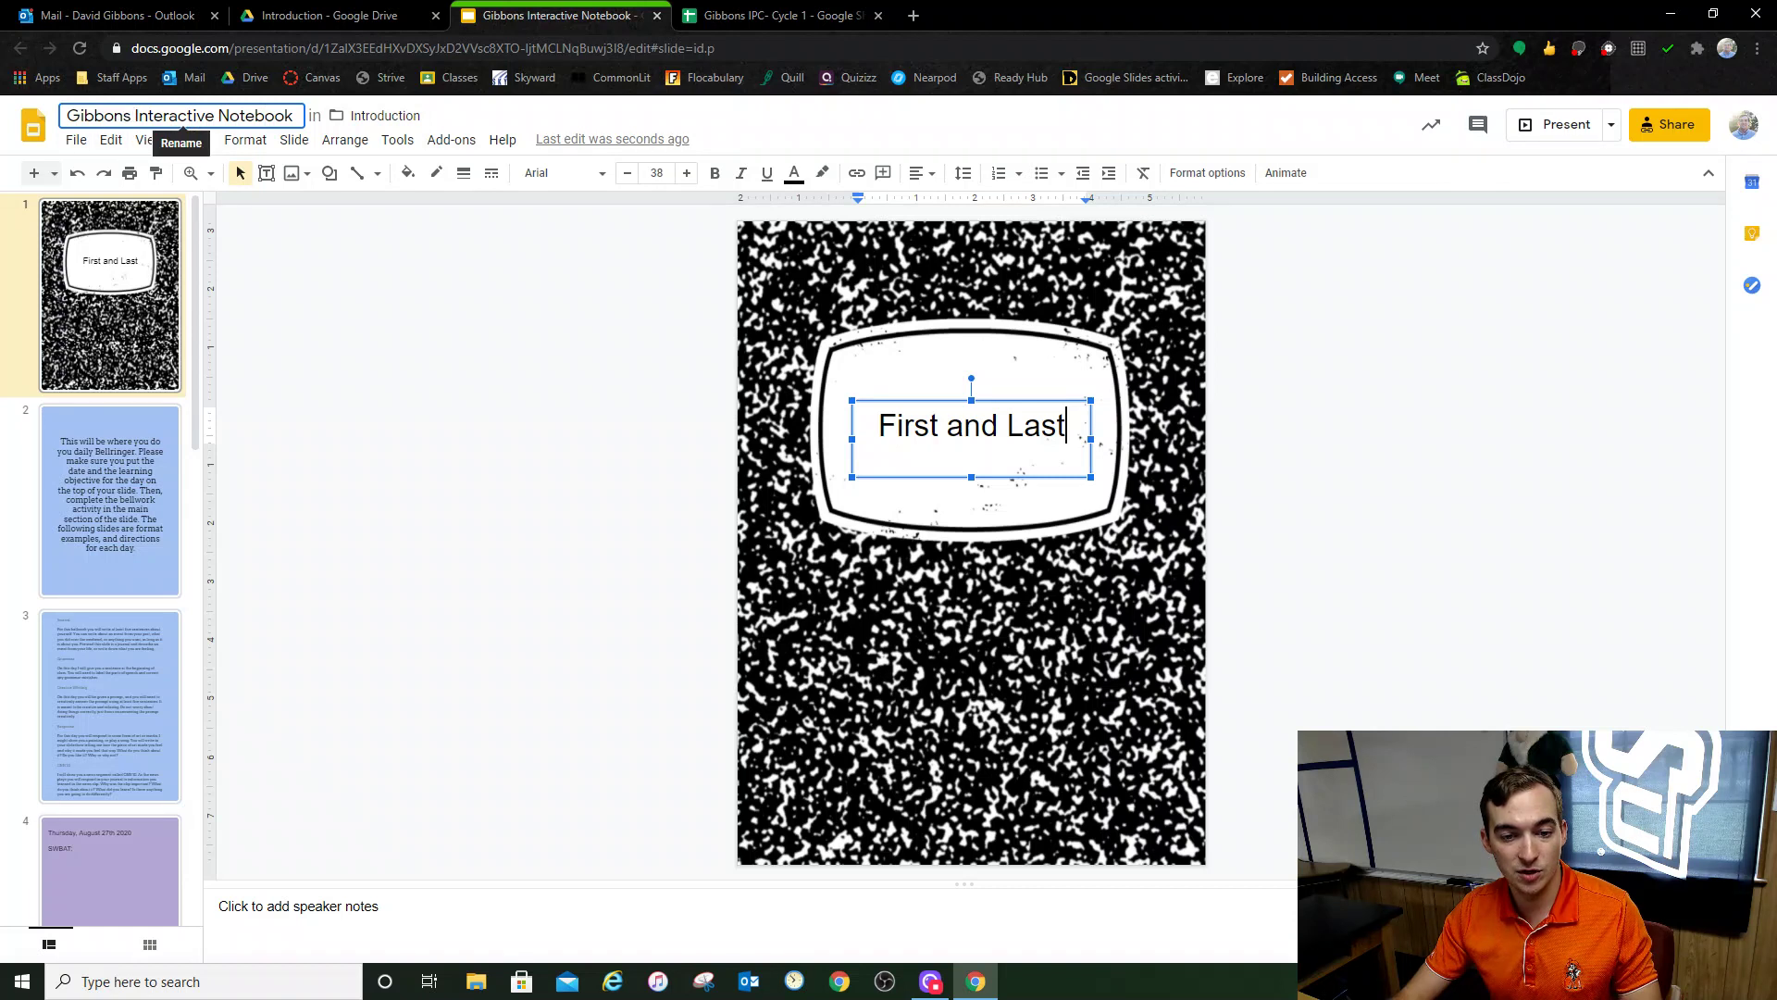
# Step: Rename the presentation to 'First and Last Interactive Notebook'
pyautogui.doubleClick(99, 116)
pyautogui.write('First and')
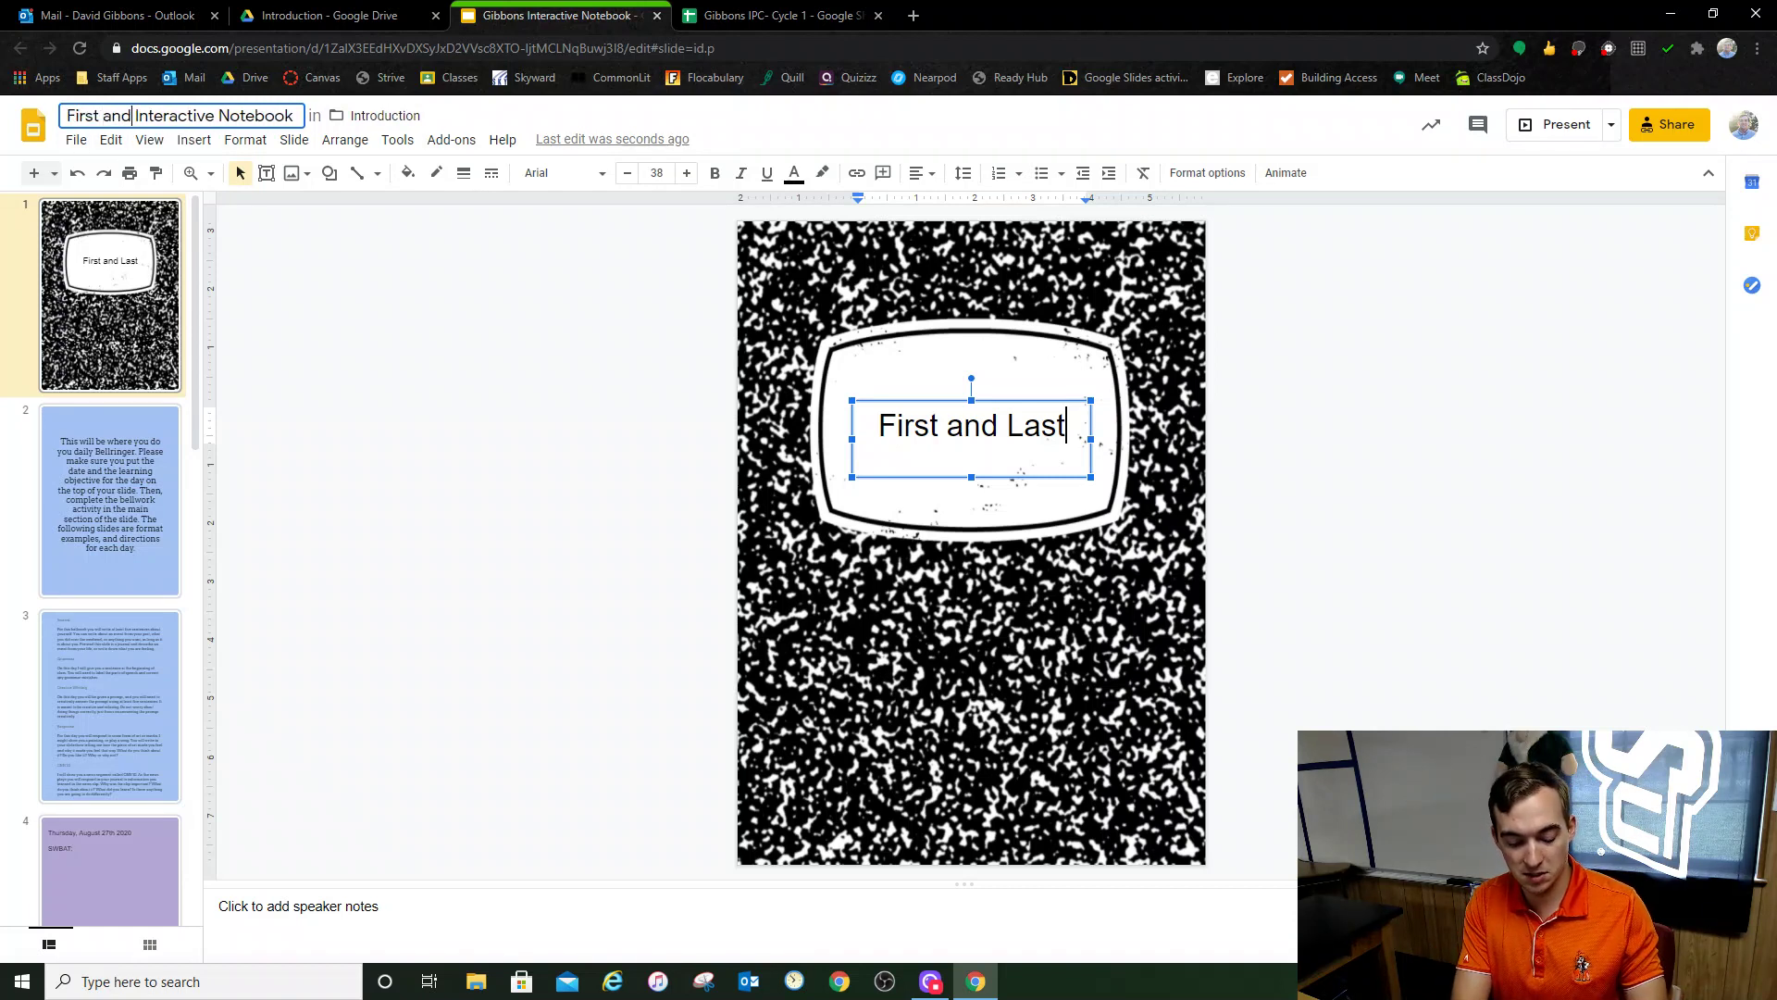
pyautogui.write(' Last')
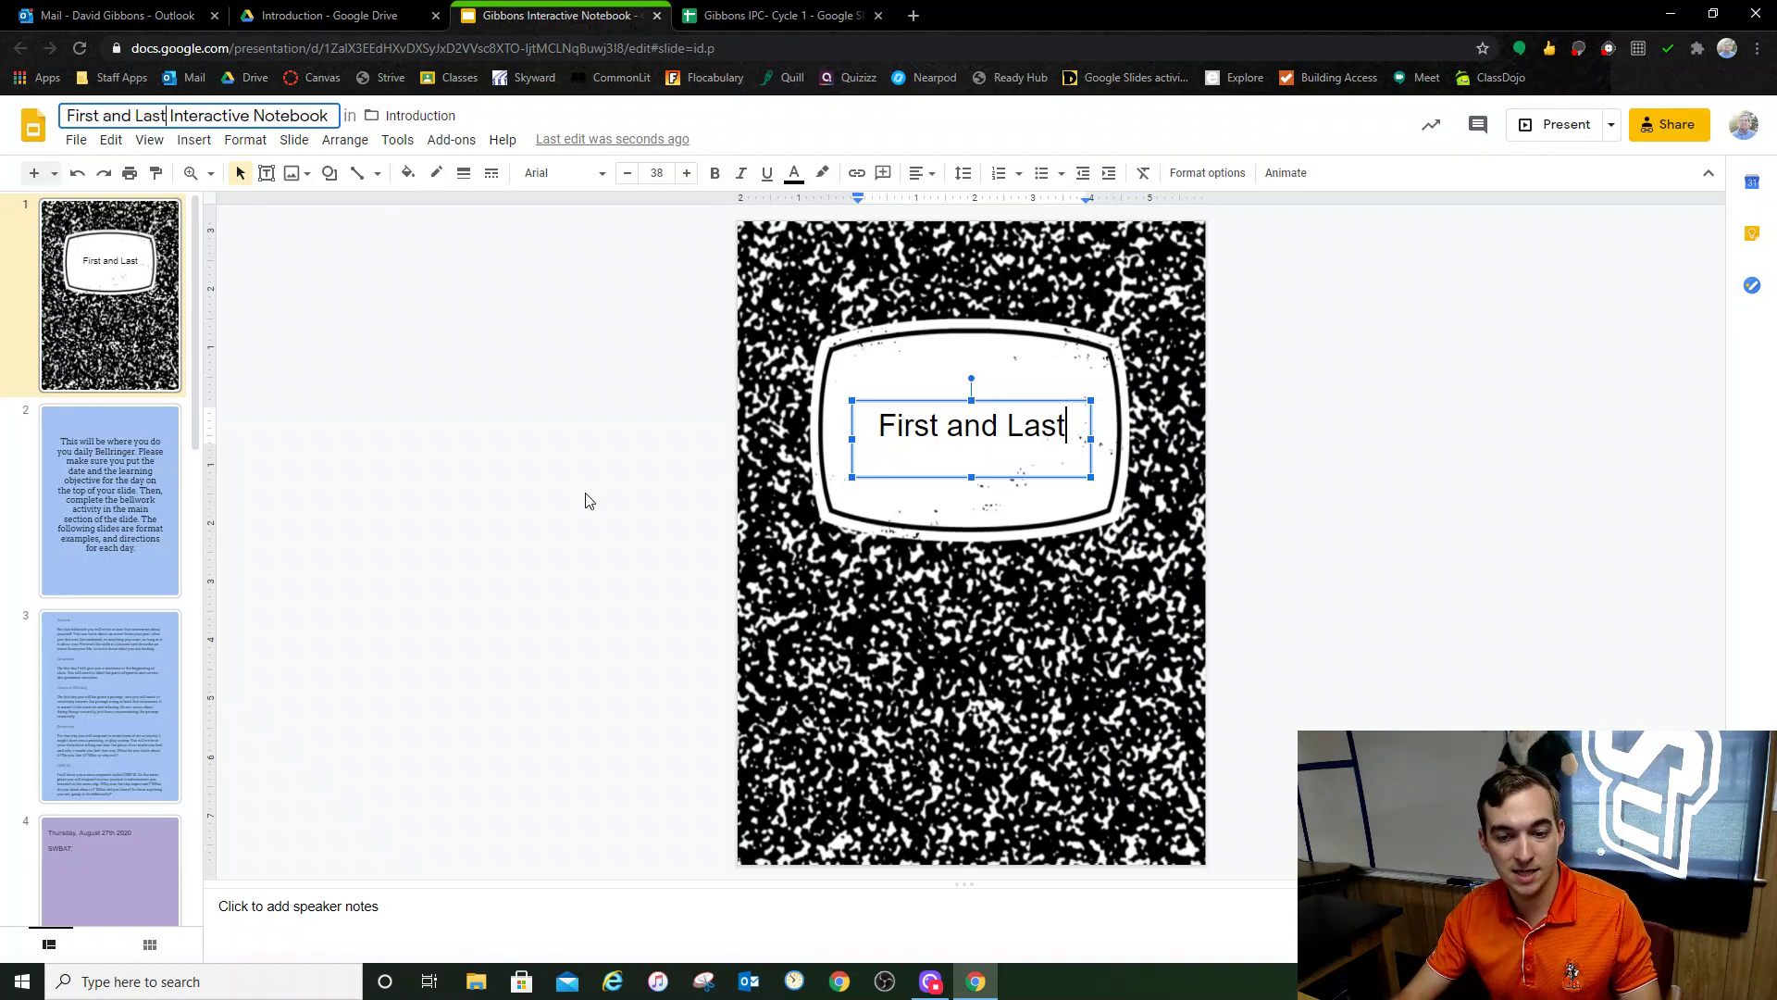
pyautogui.click(586, 503)
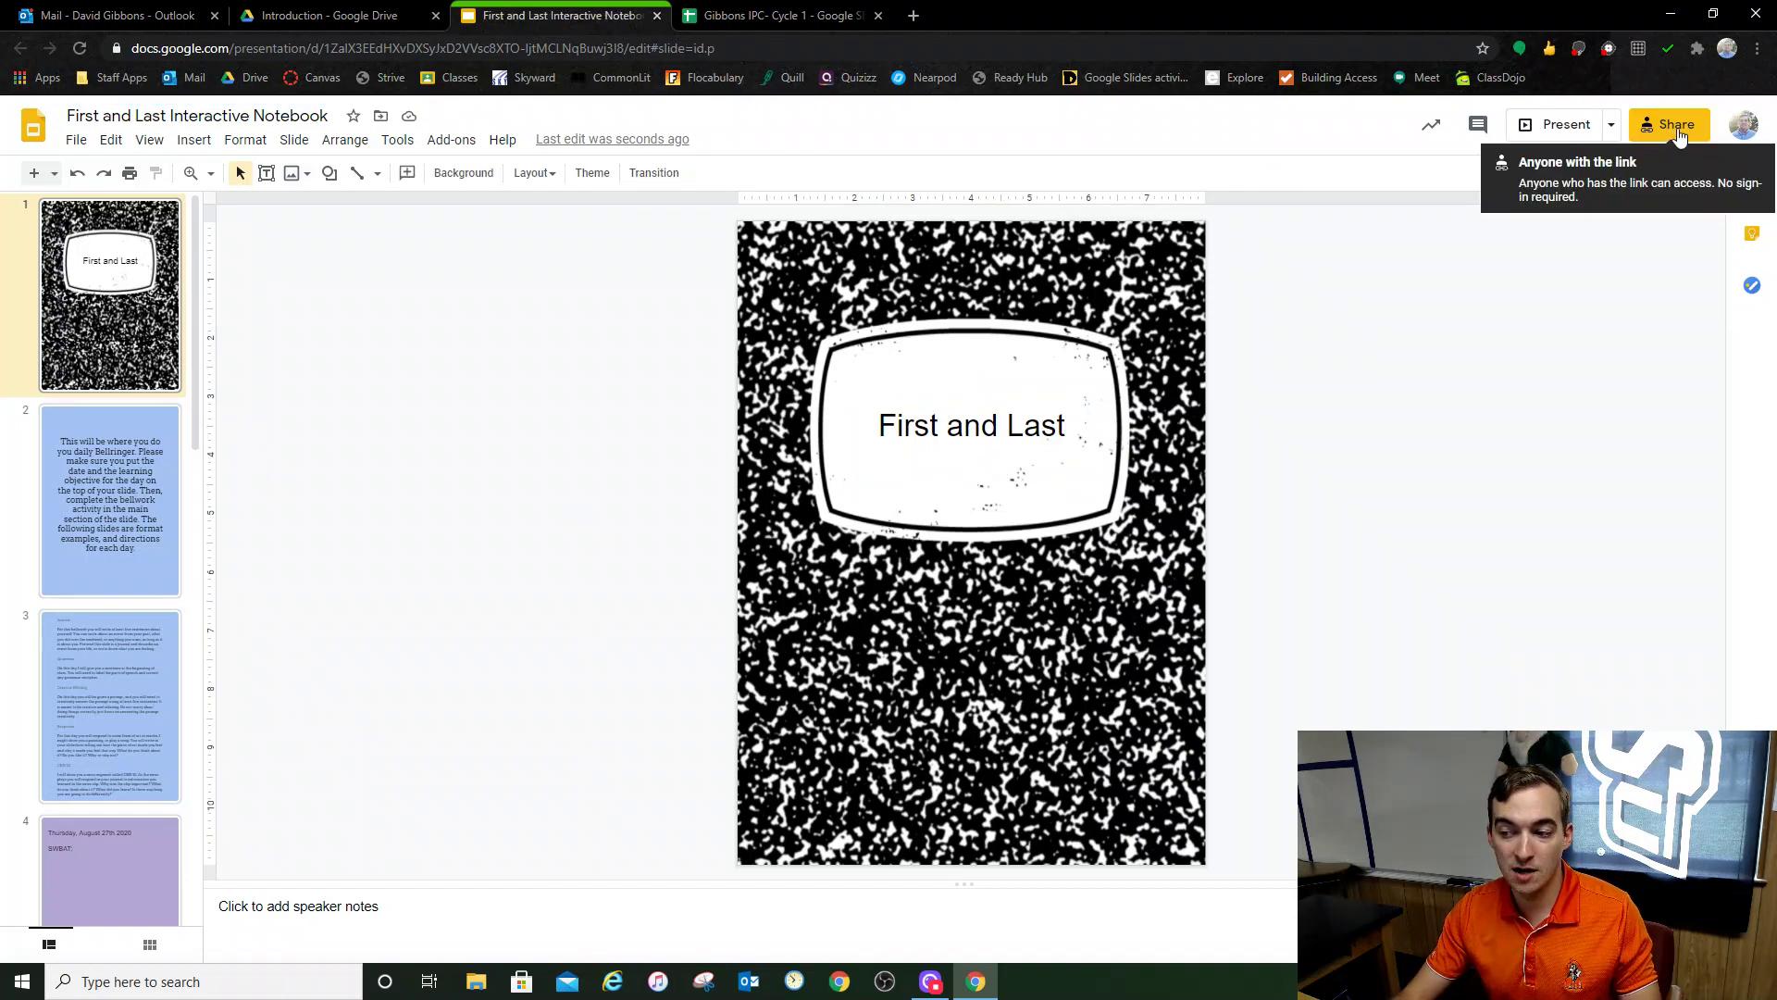
# Step: Share the notebook with a contact as an Editor and send the invitation
pyautogui.click(1677, 130)
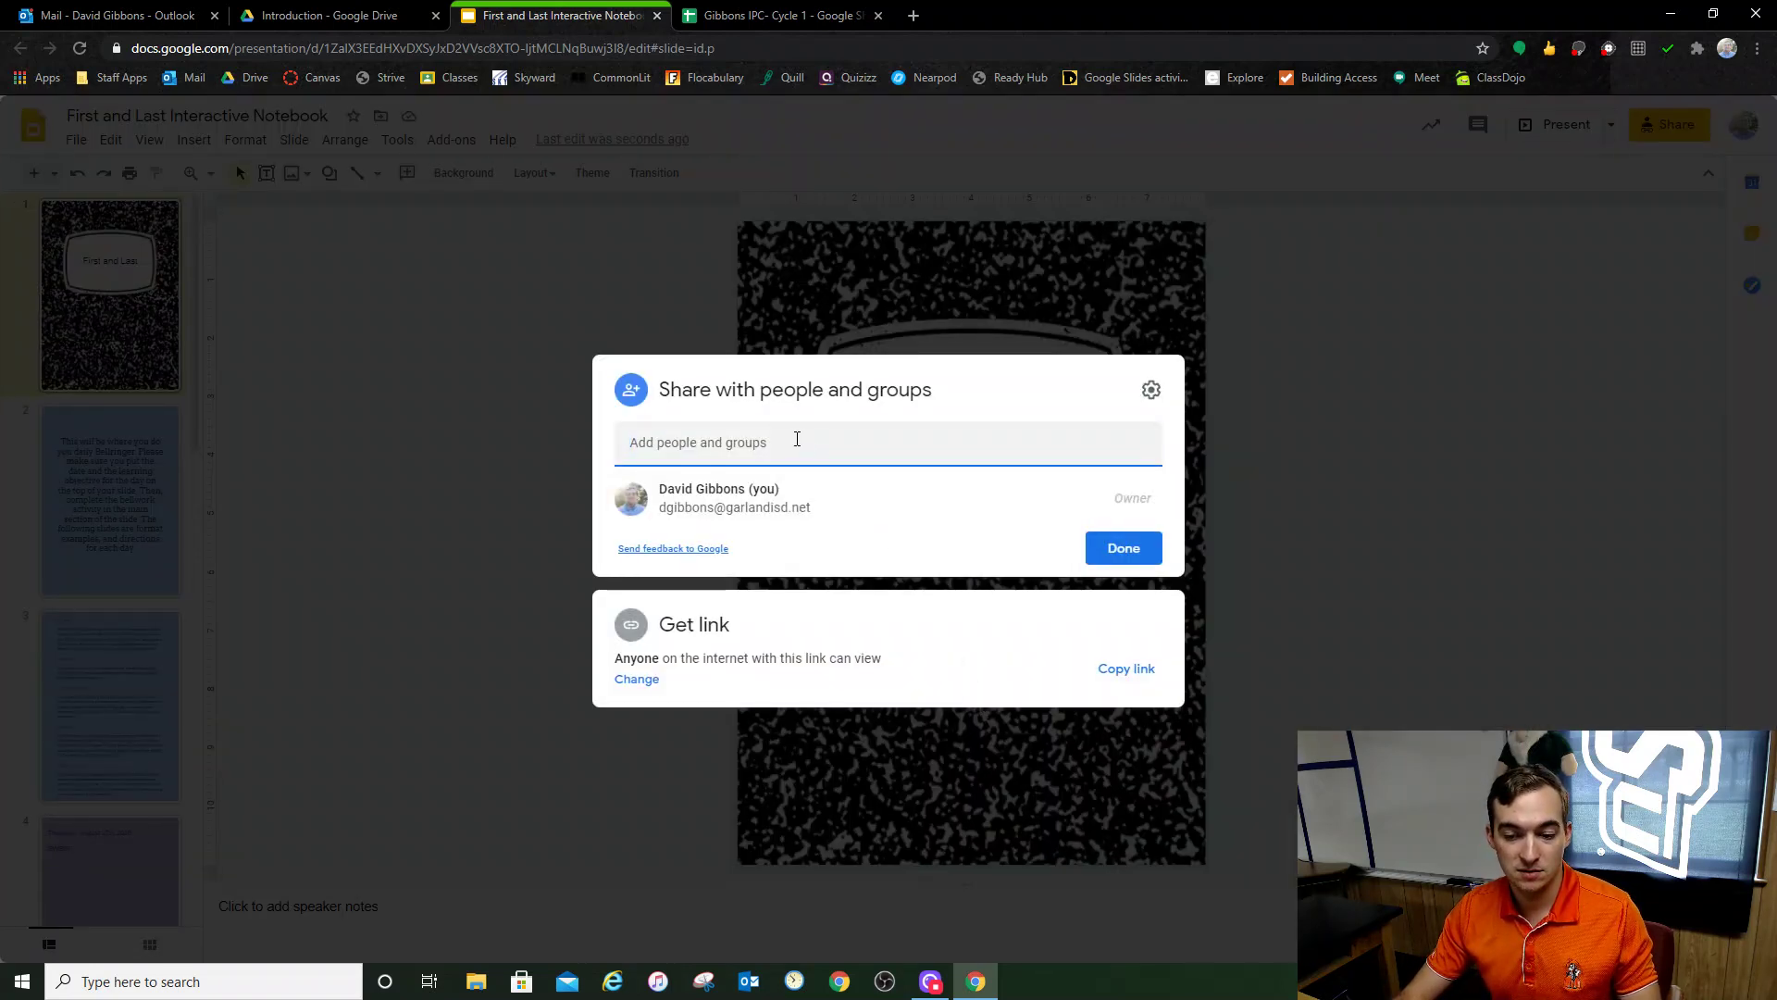
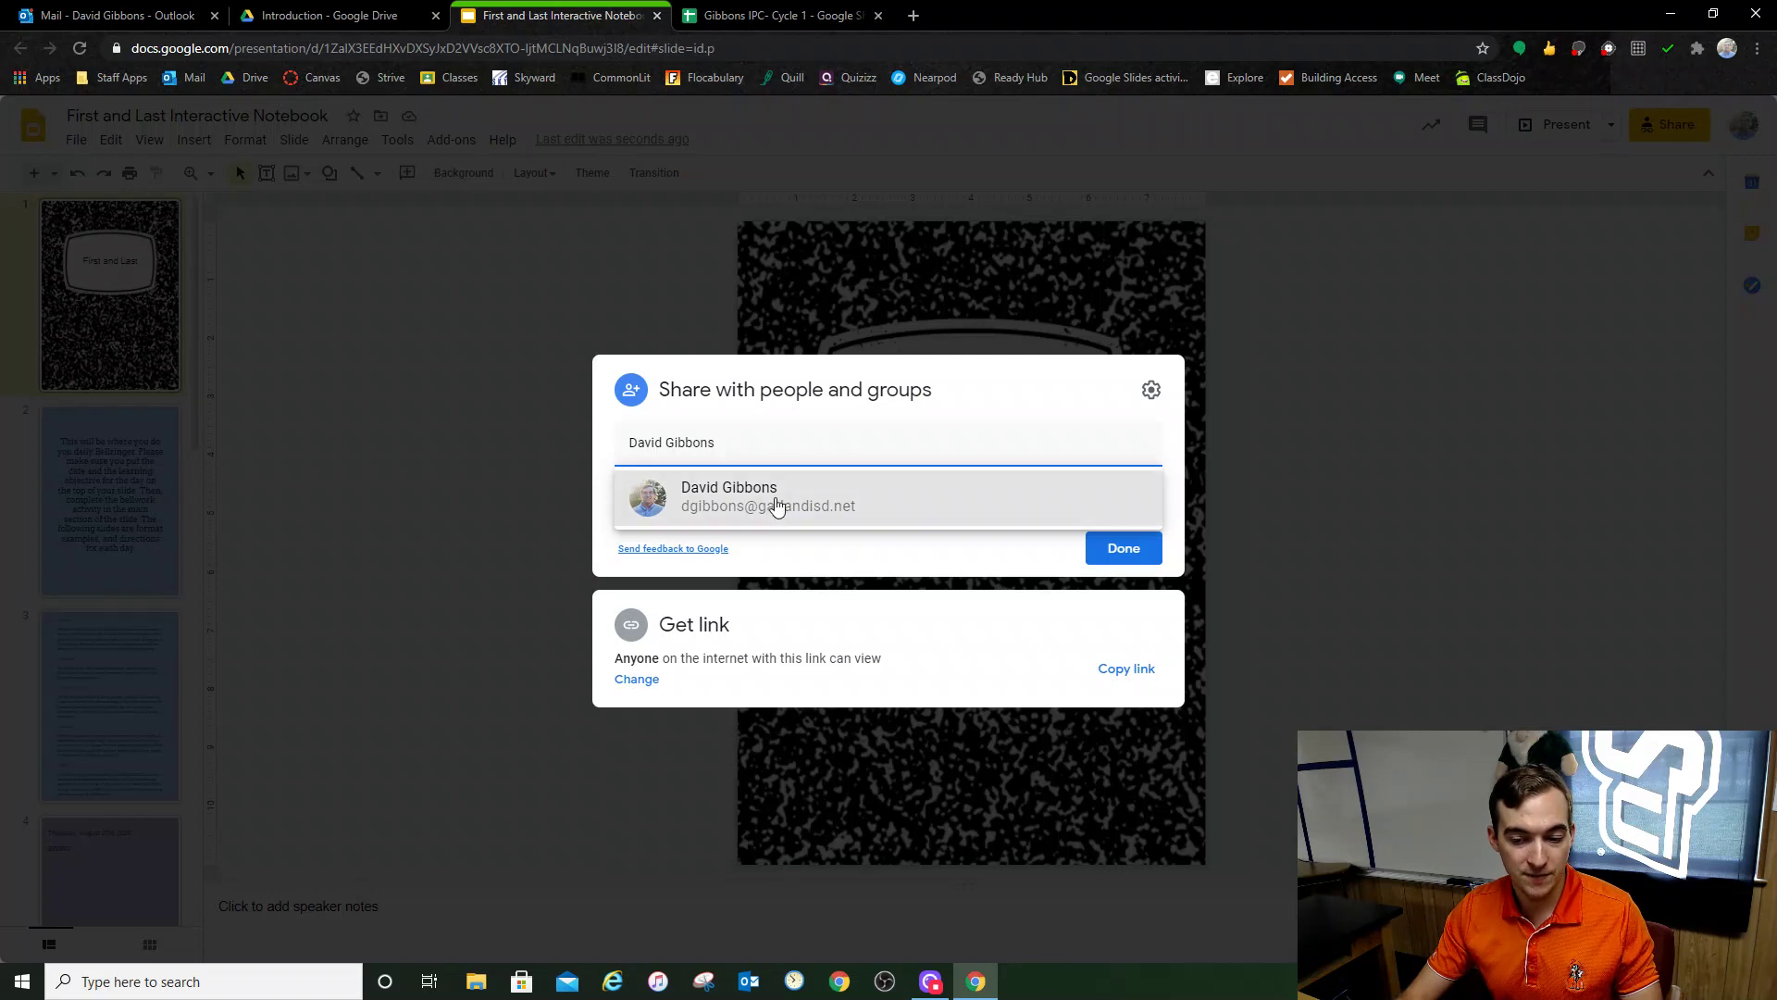
pyautogui.click(776, 503)
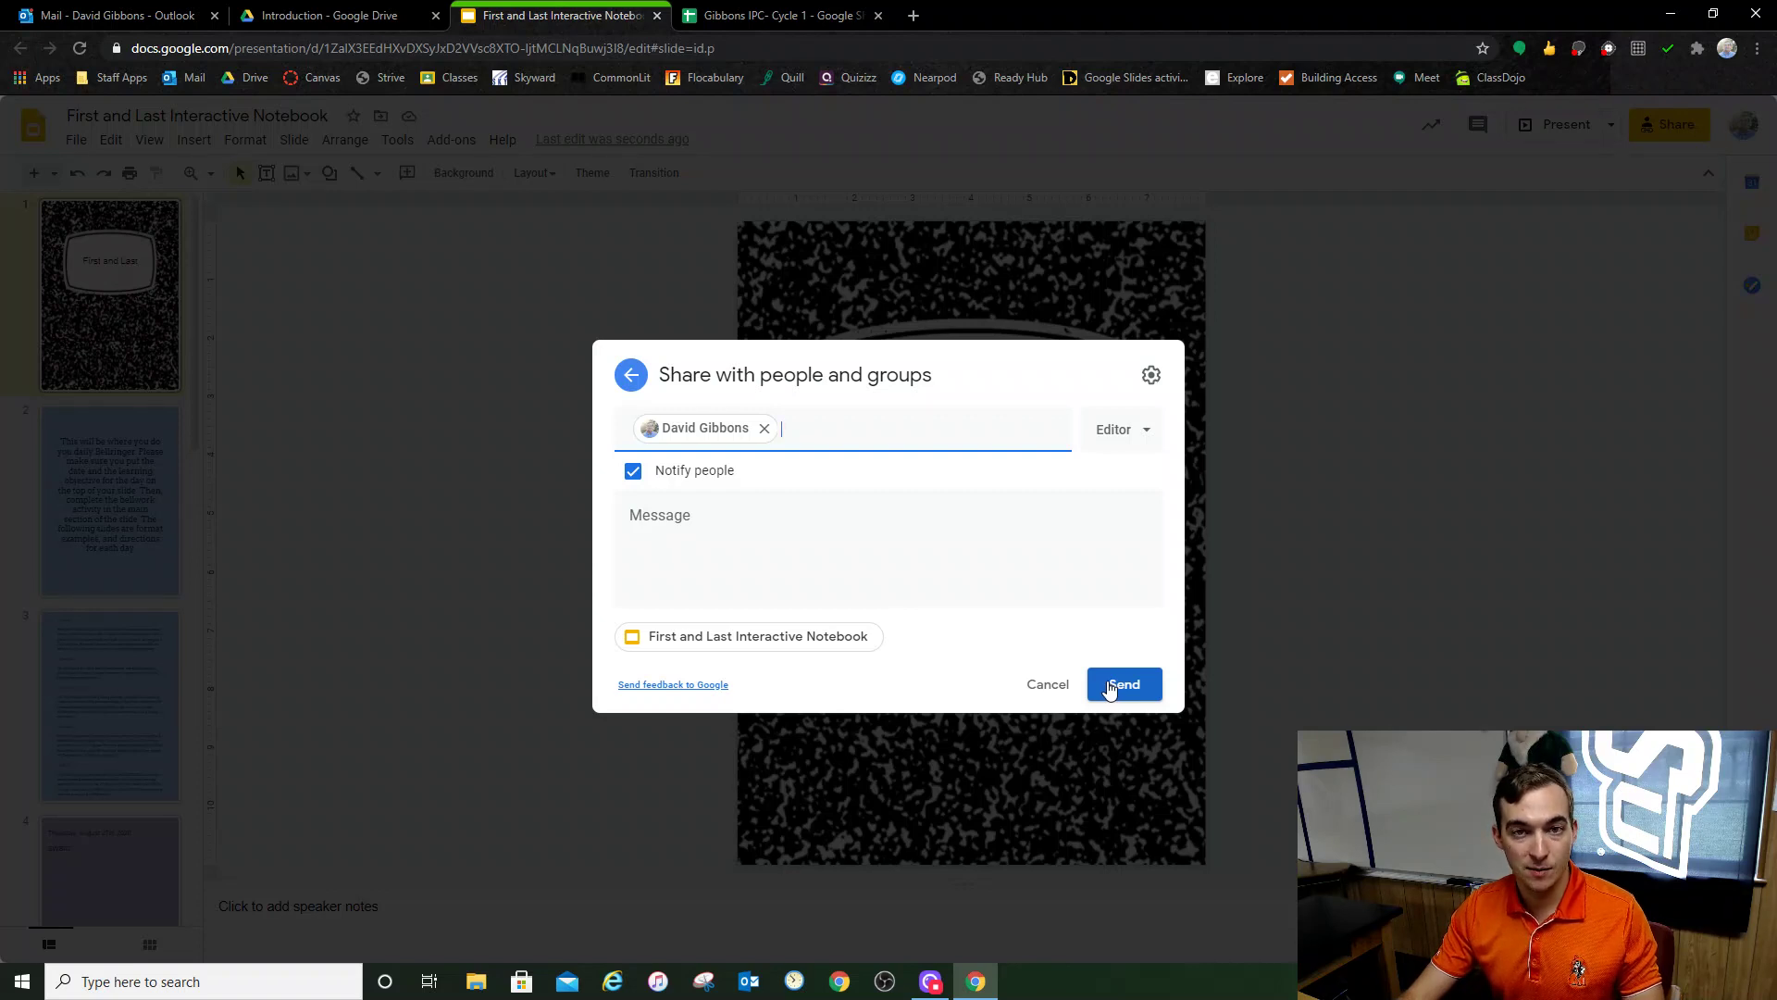
pyautogui.click(1110, 689)
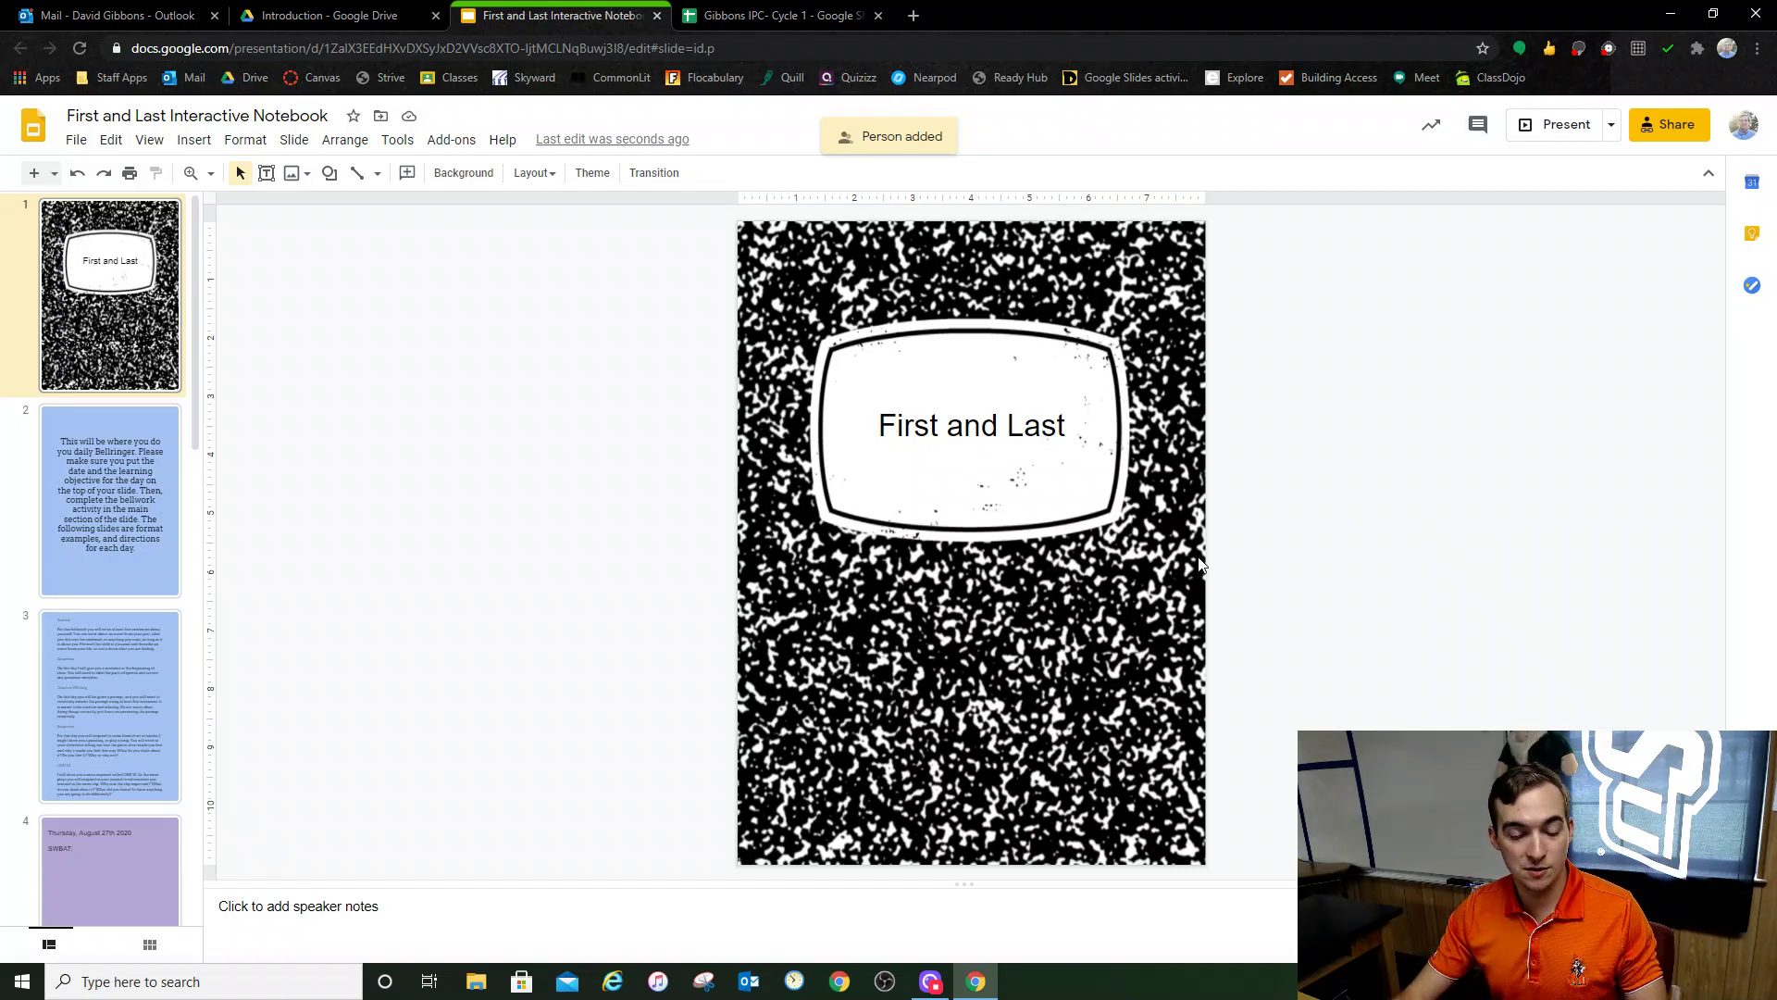
pyautogui.moveTo(194, 431); pyautogui.dragTo(194, 542)
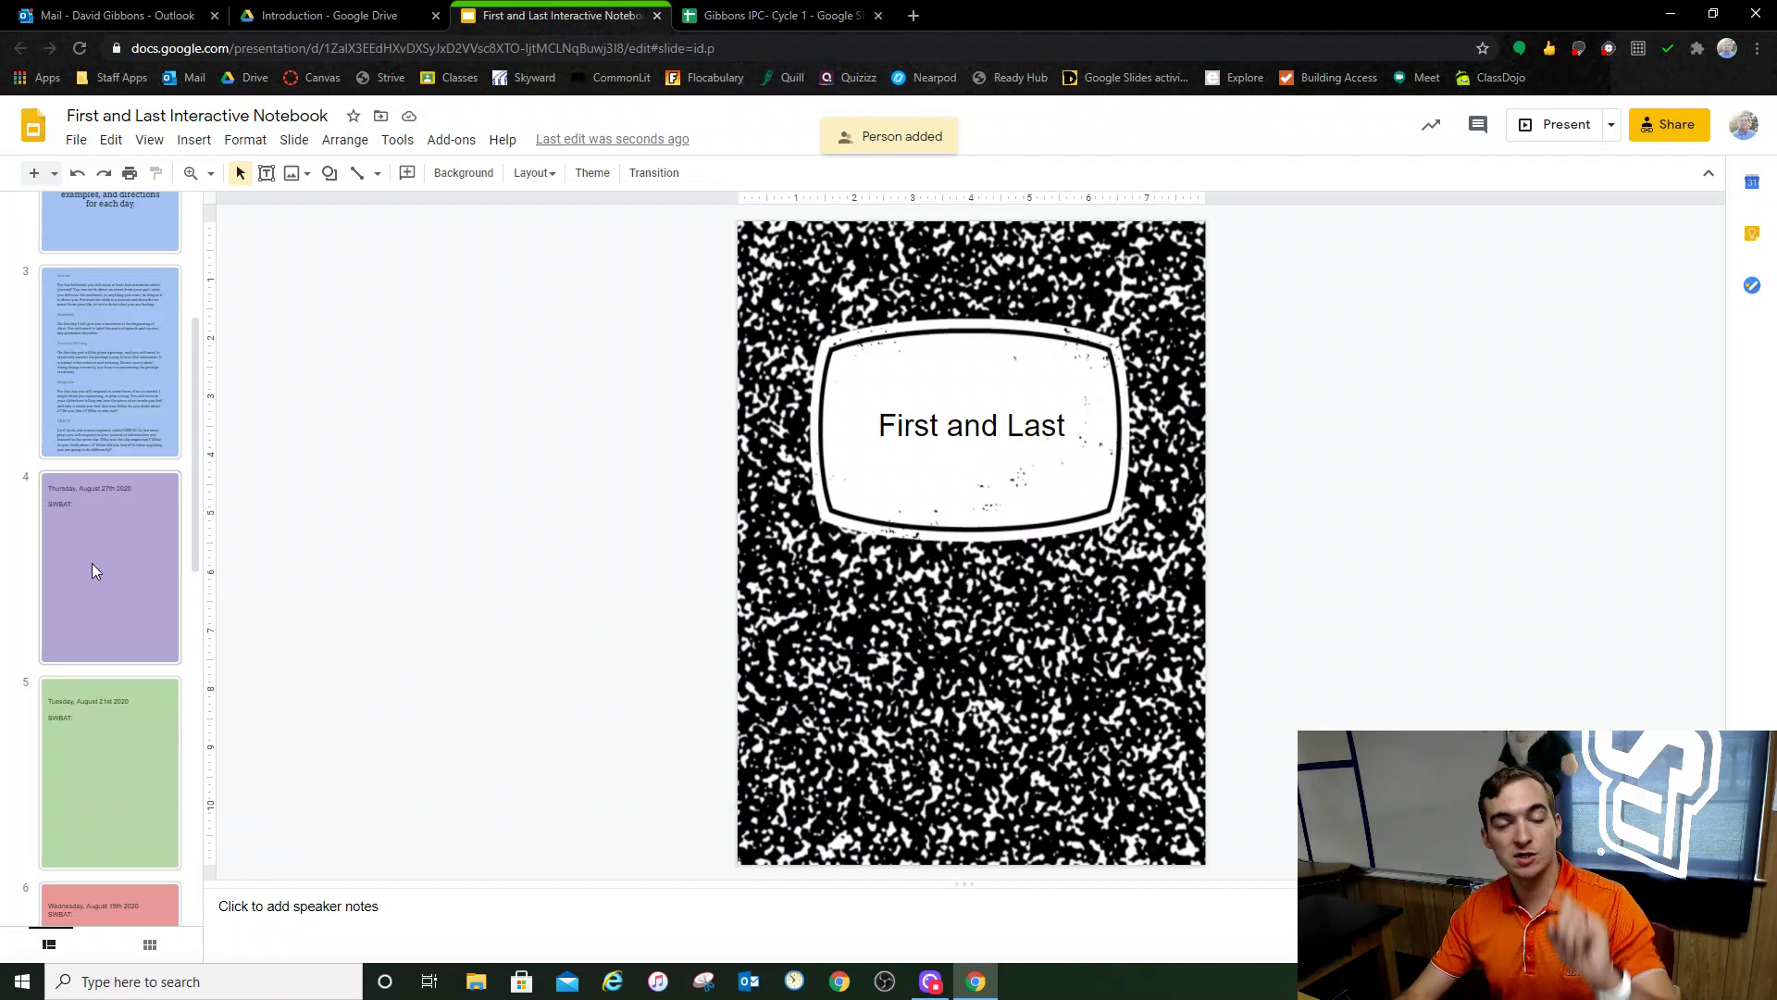
# Step: Change slide 4's heading to 'Tuesday, September 1st 2020'
pyautogui.click(50, 639)
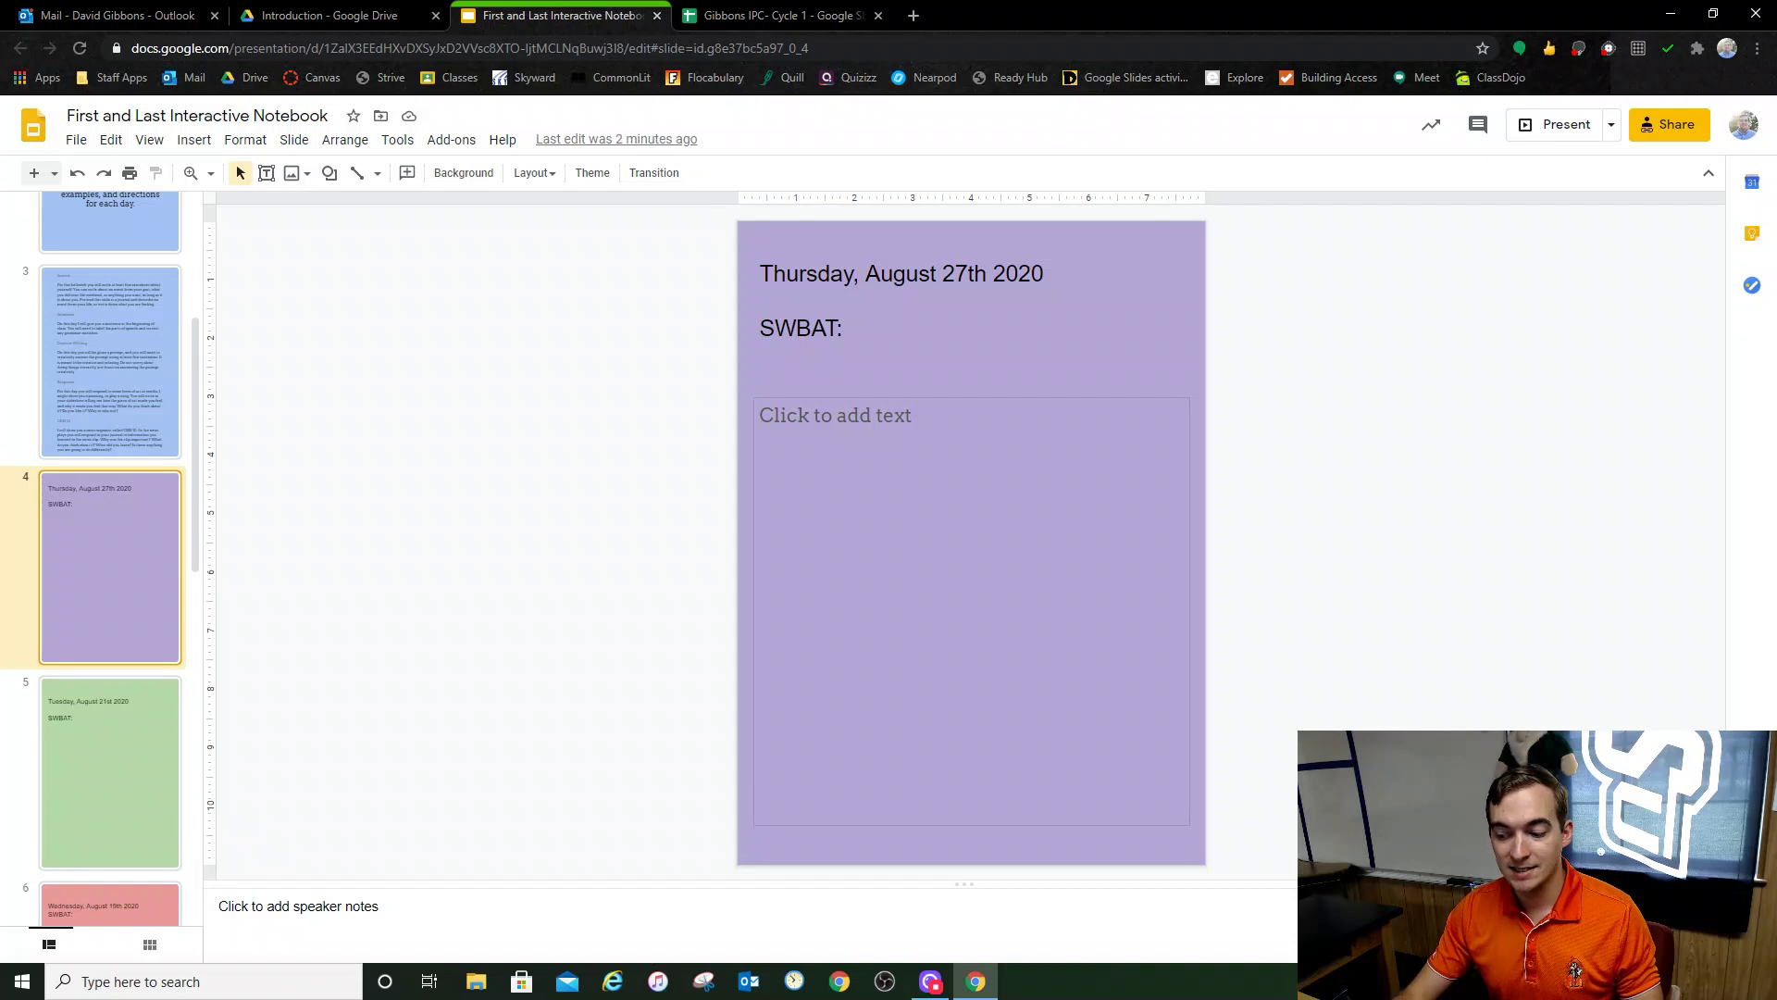
pyautogui.click(943, 274)
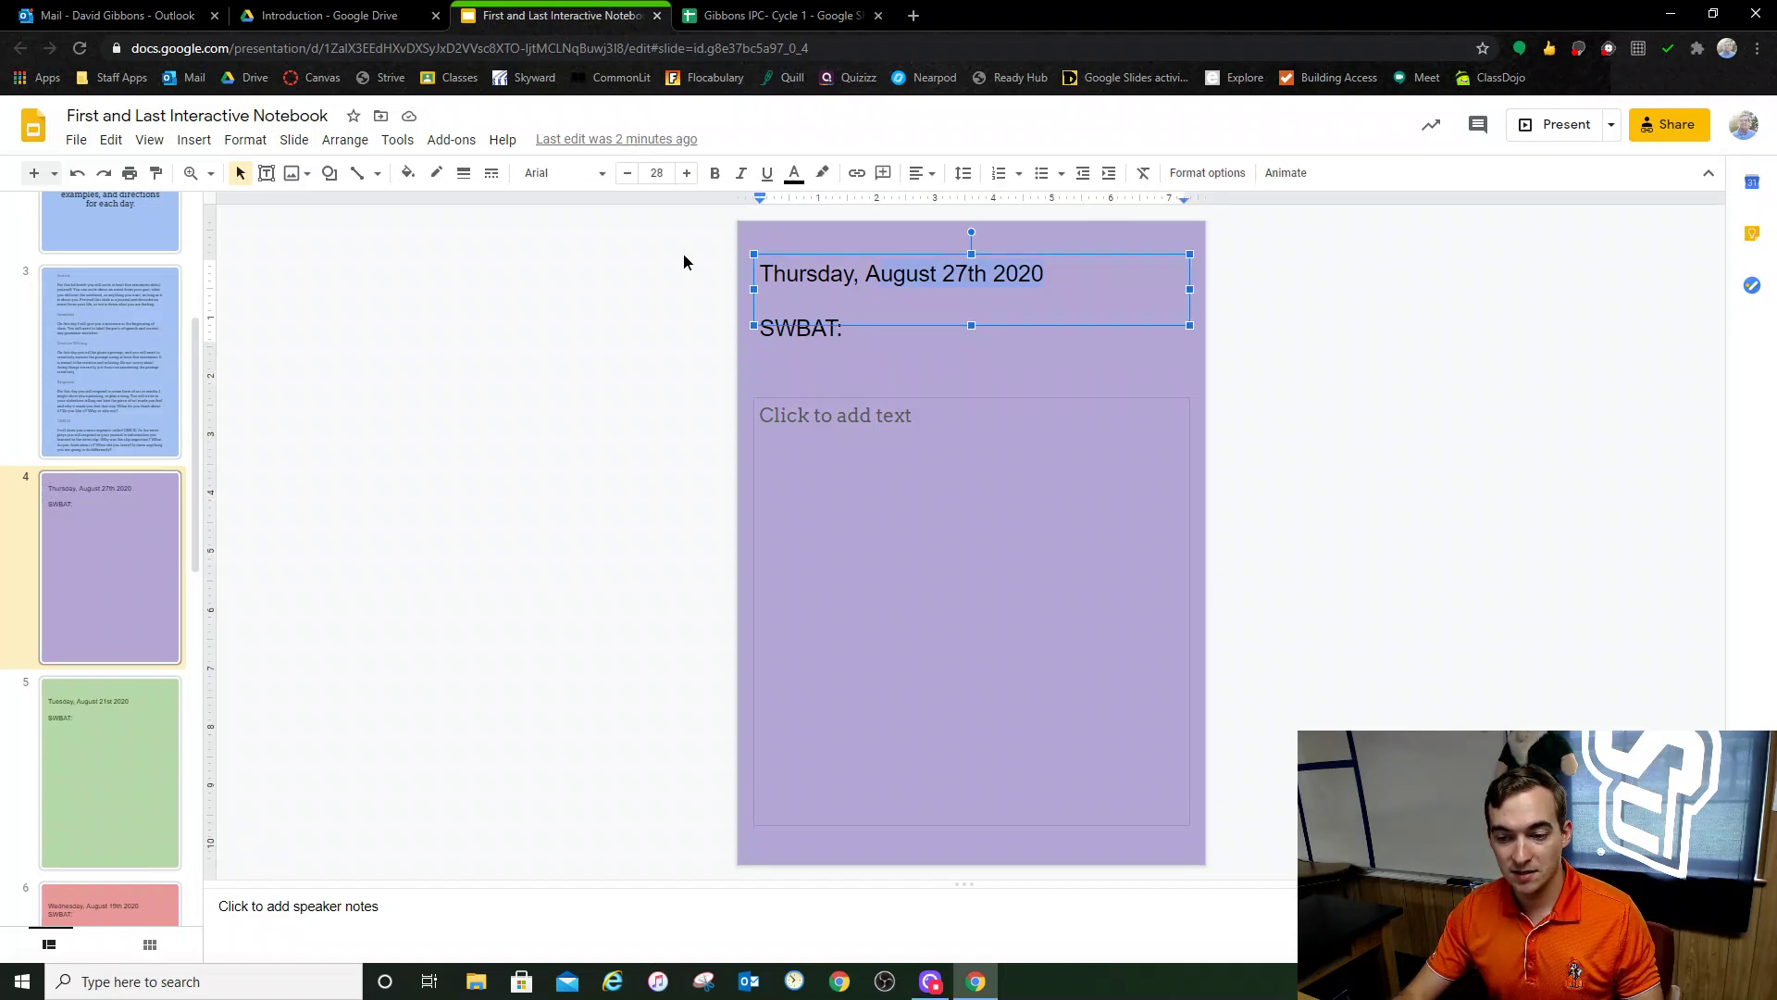
pyautogui.write('Tuesday ')
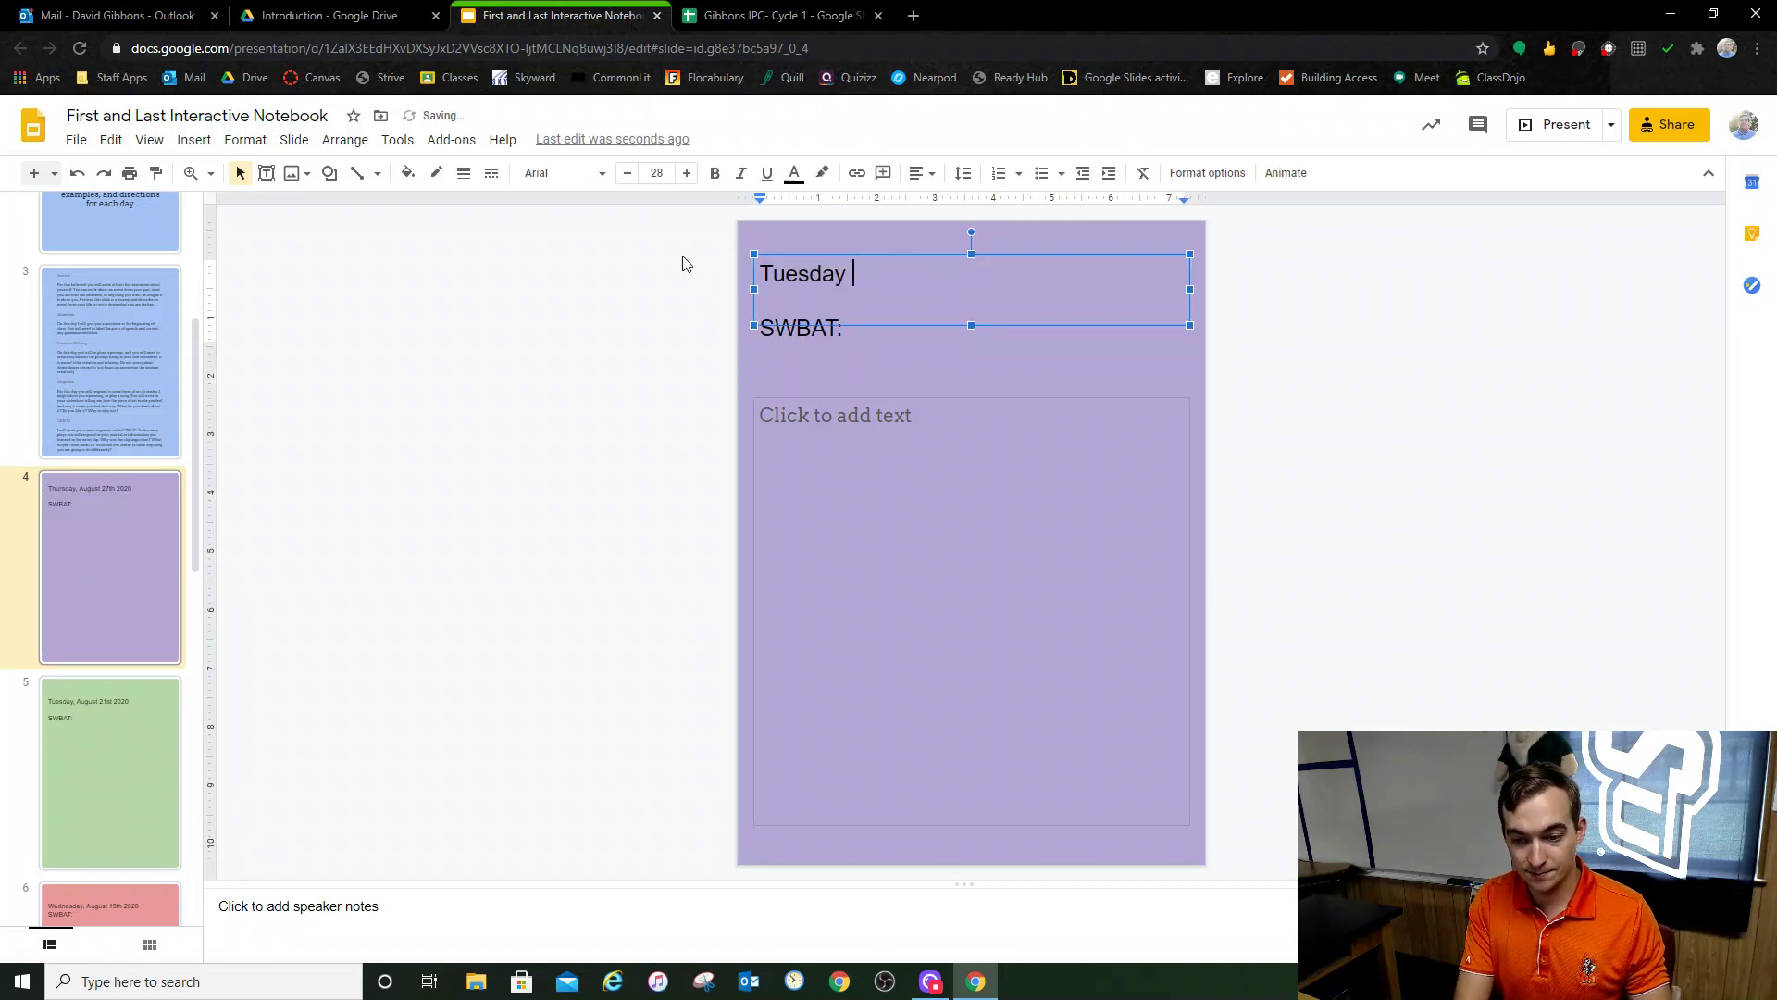
pyautogui.write(', Sep')
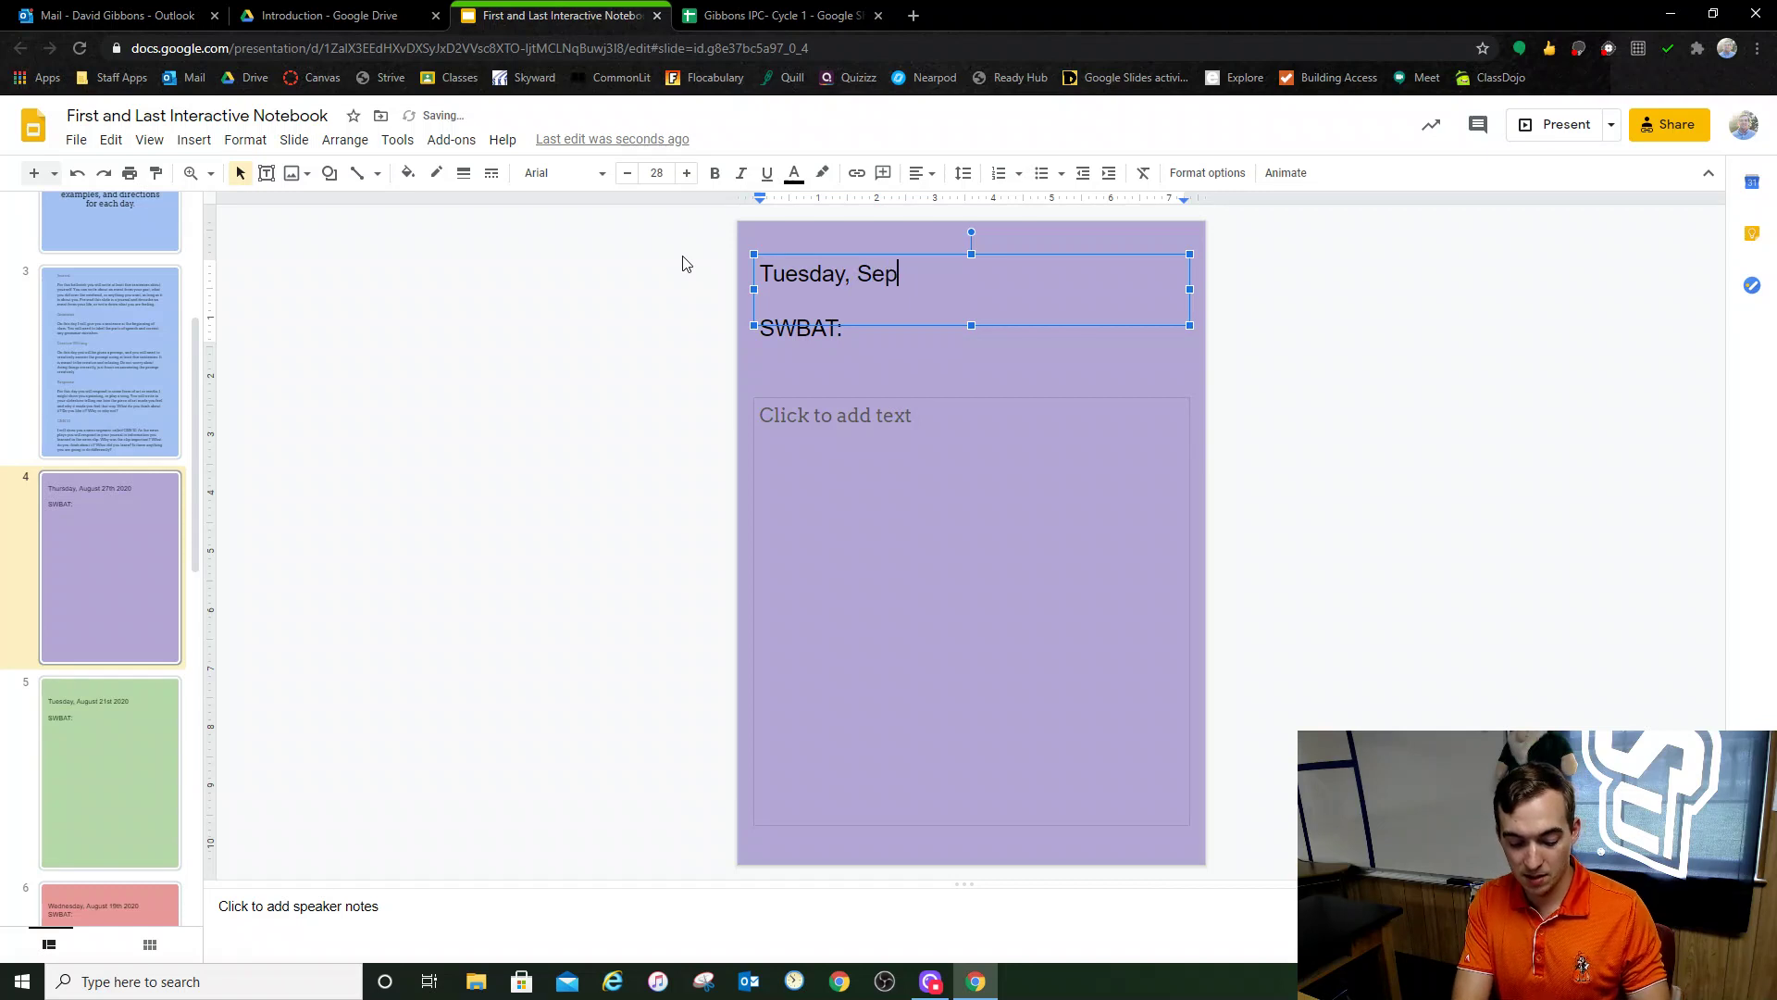
pyautogui.write('tember ')
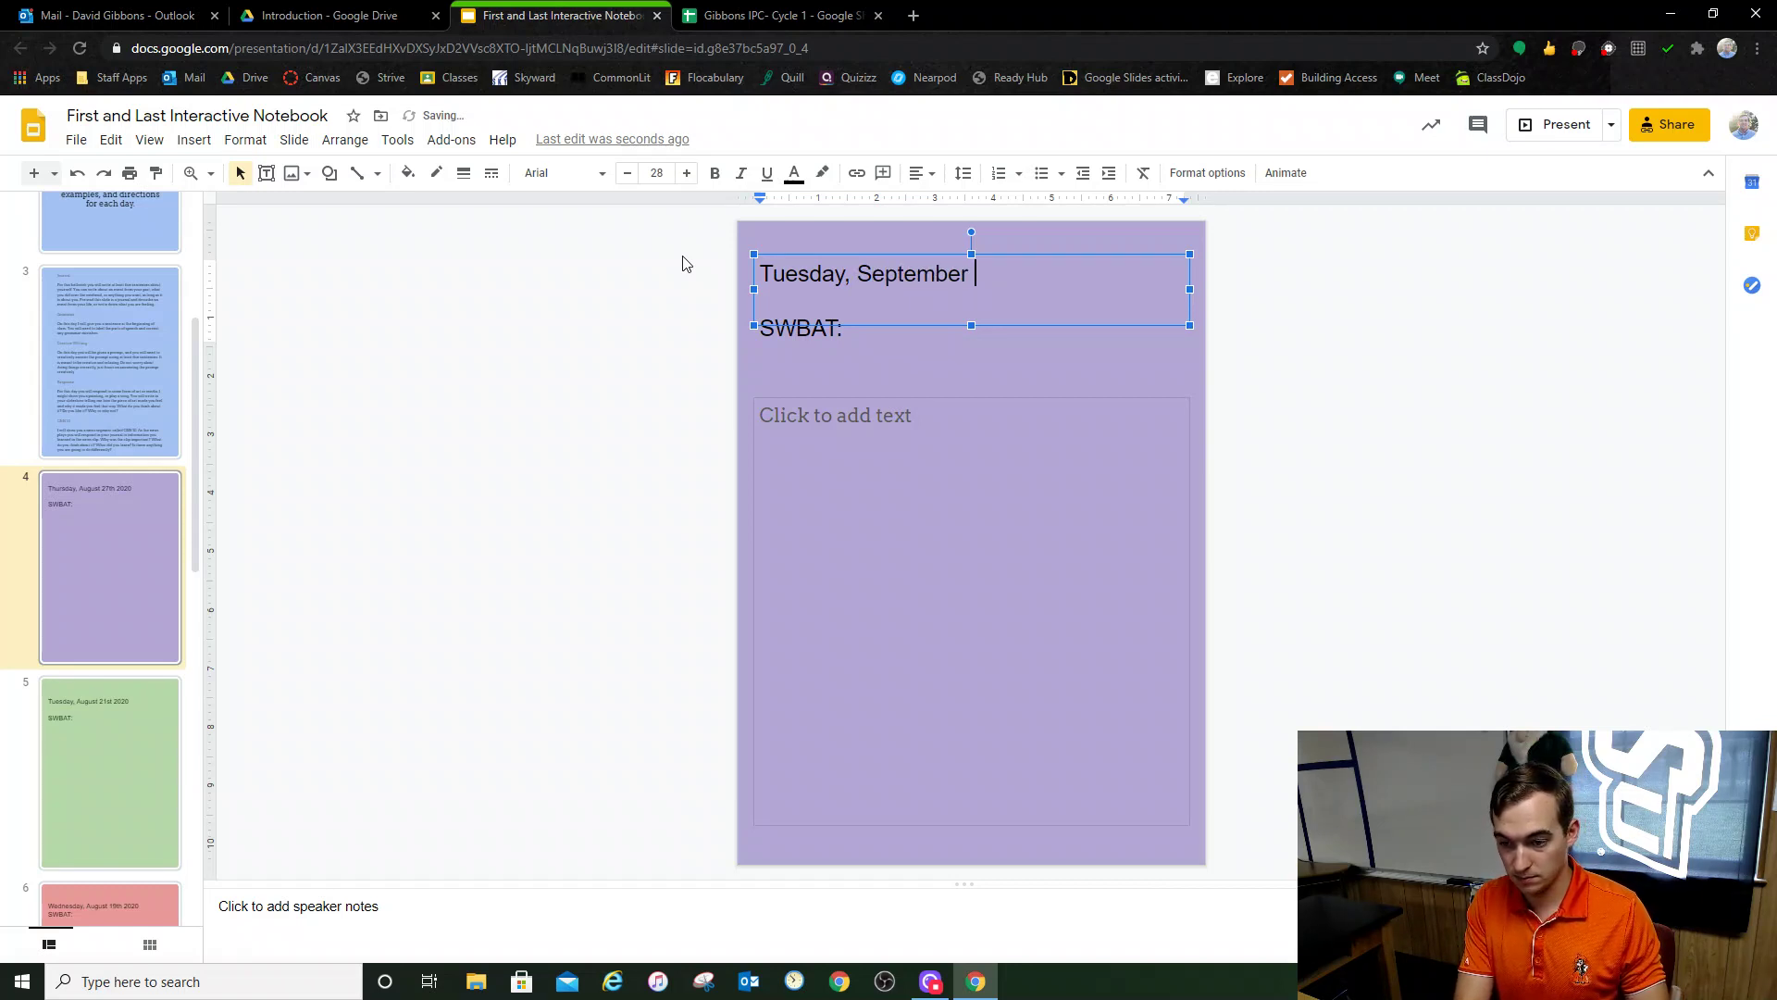
pyautogui.write('1st')
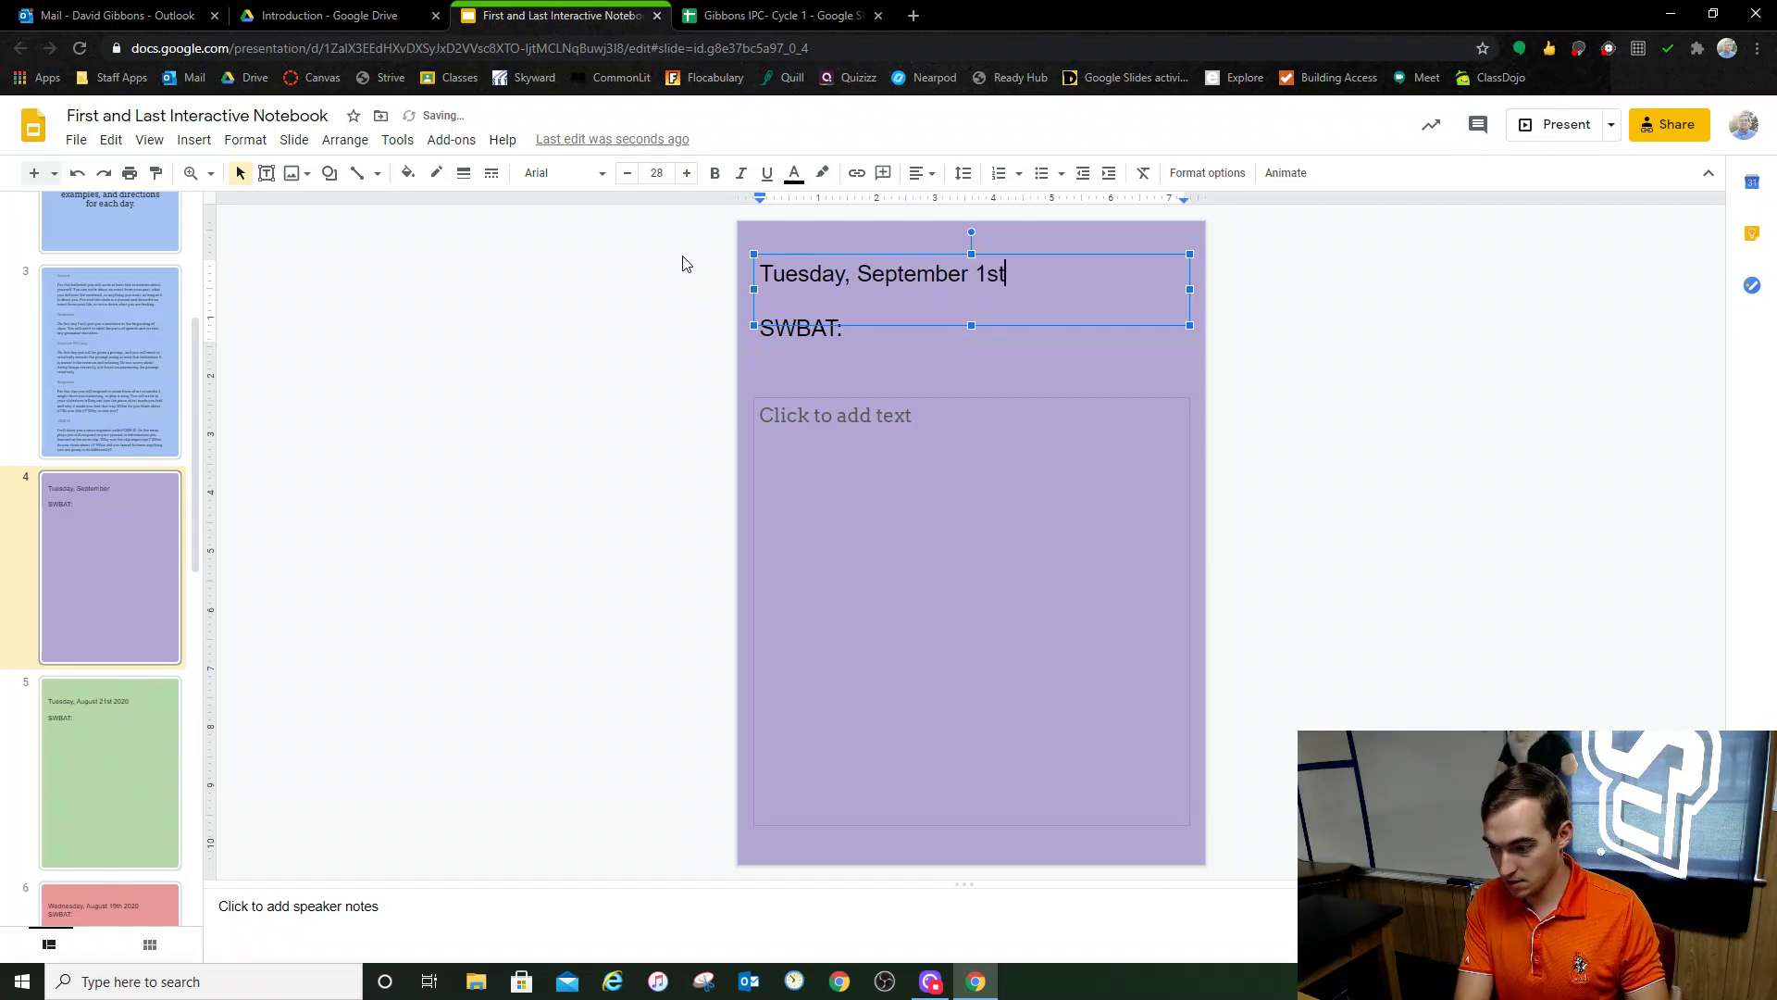
pyautogui.write(' 2020')
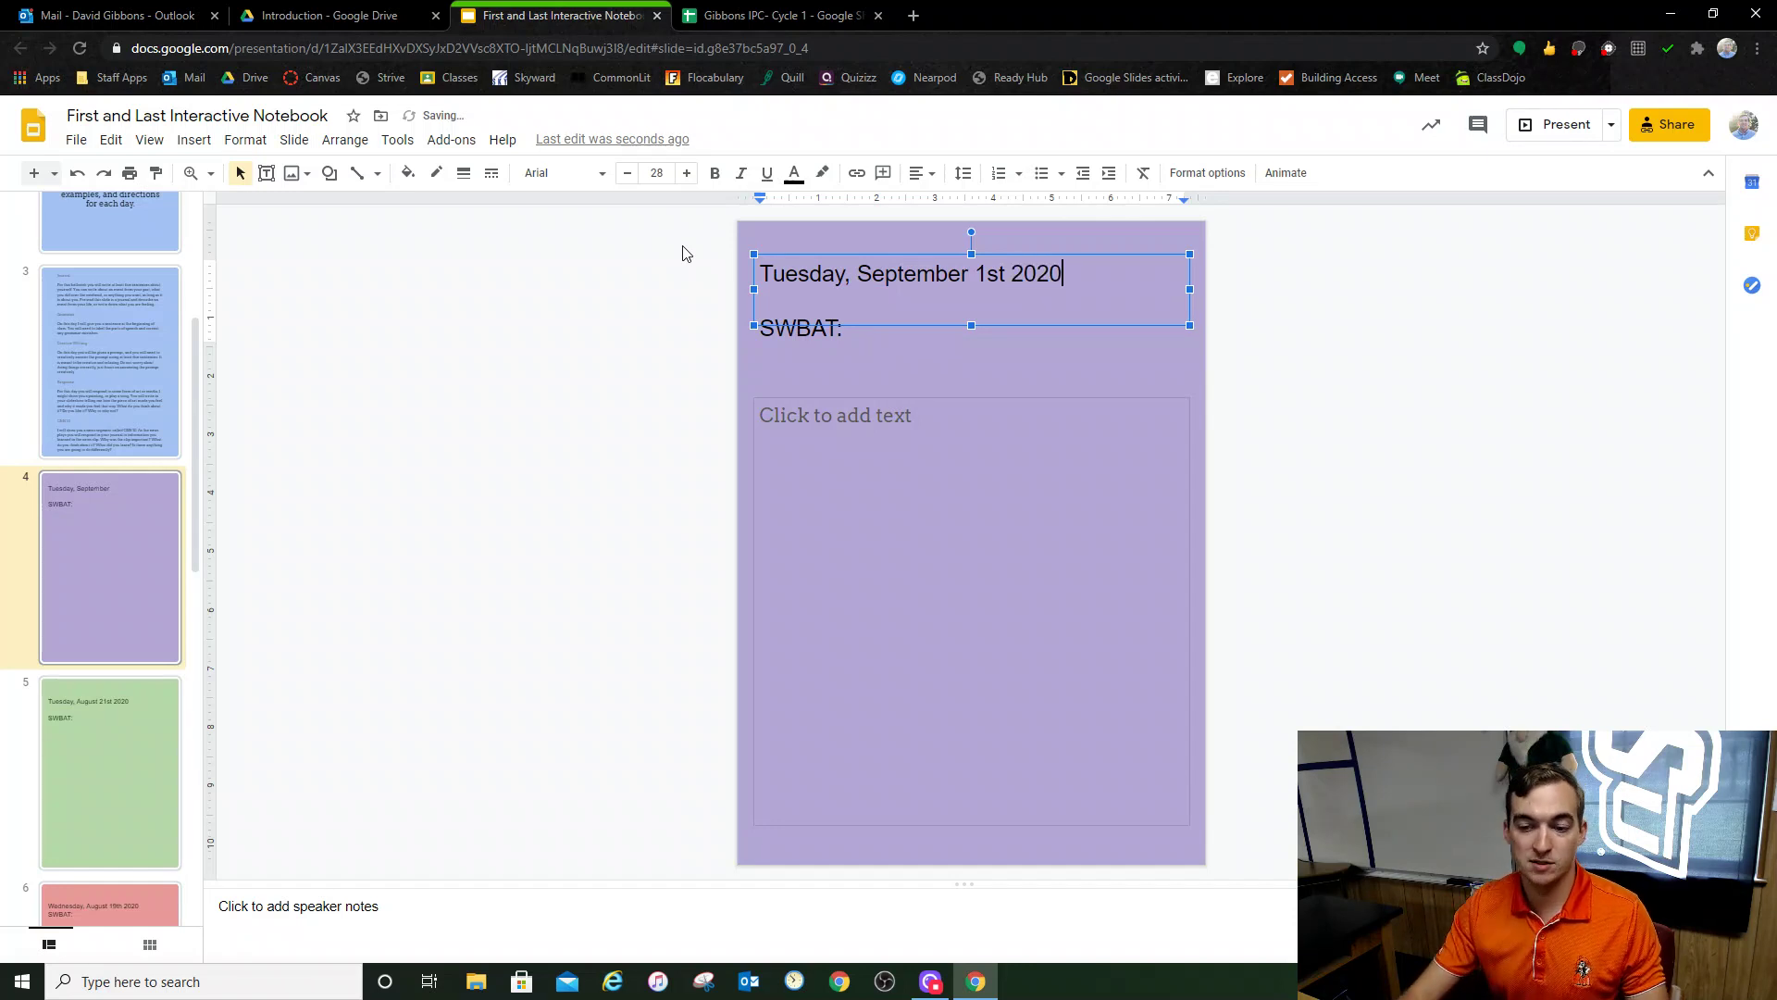
pyautogui.click(628, 385)
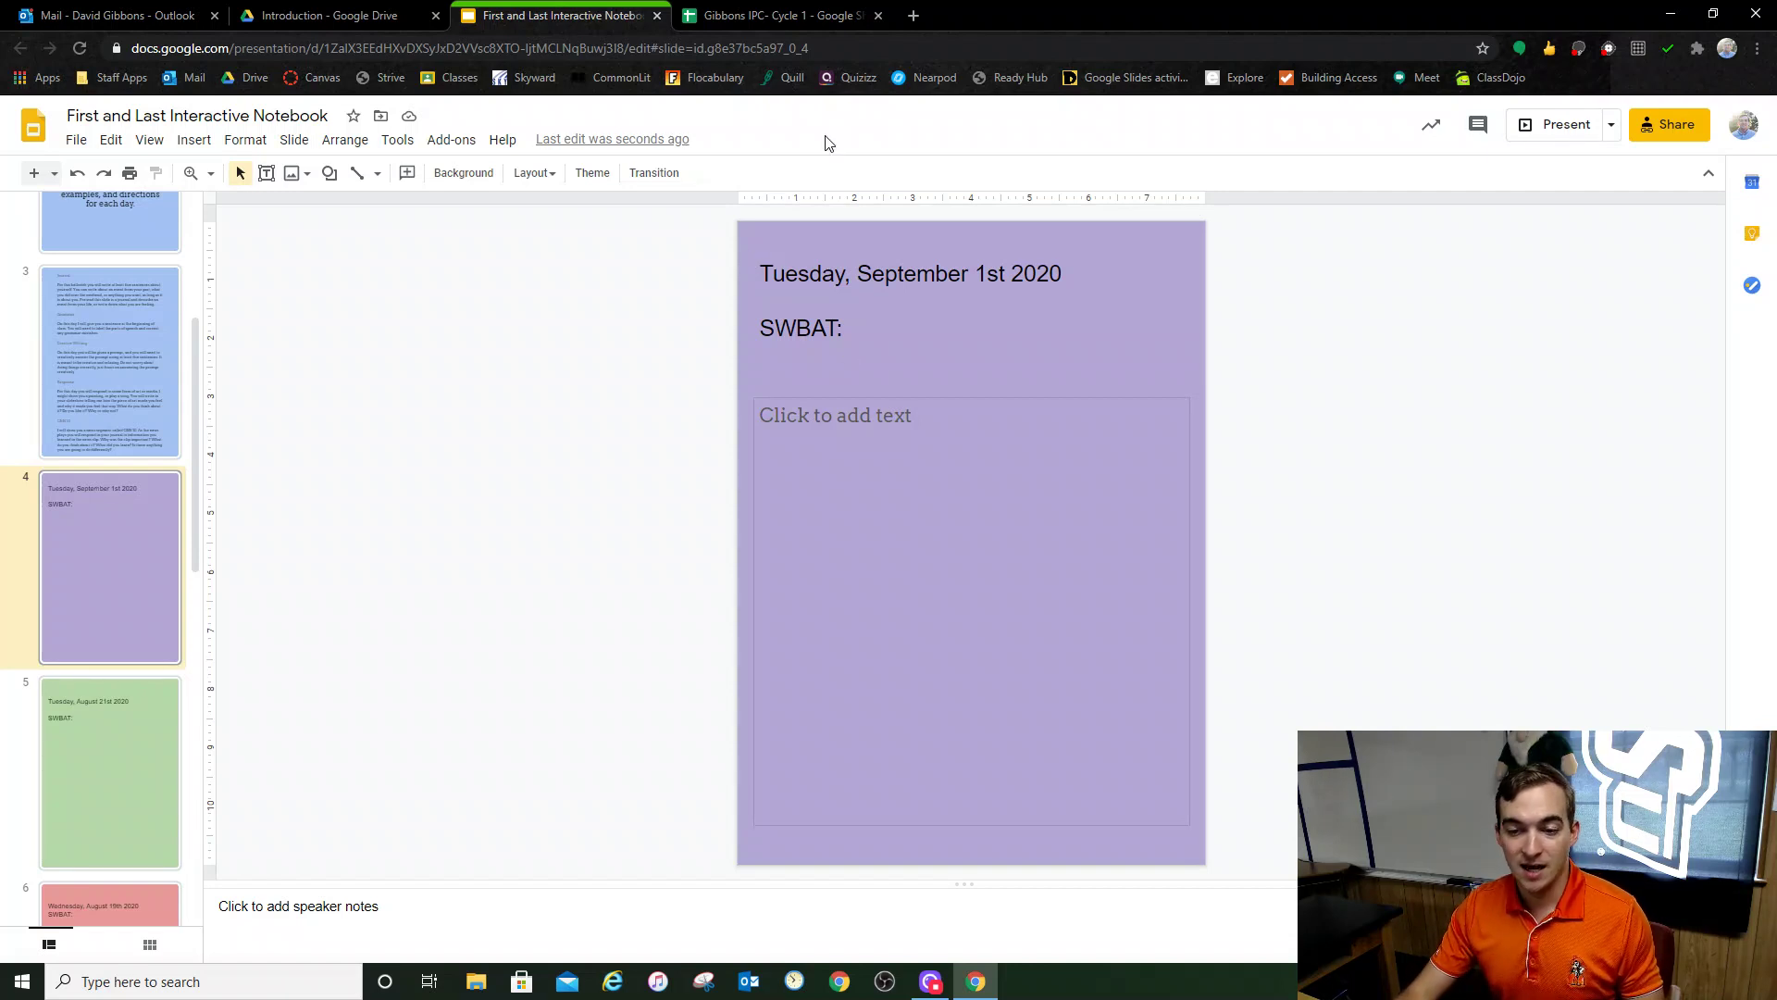
pyautogui.click(852, 20)
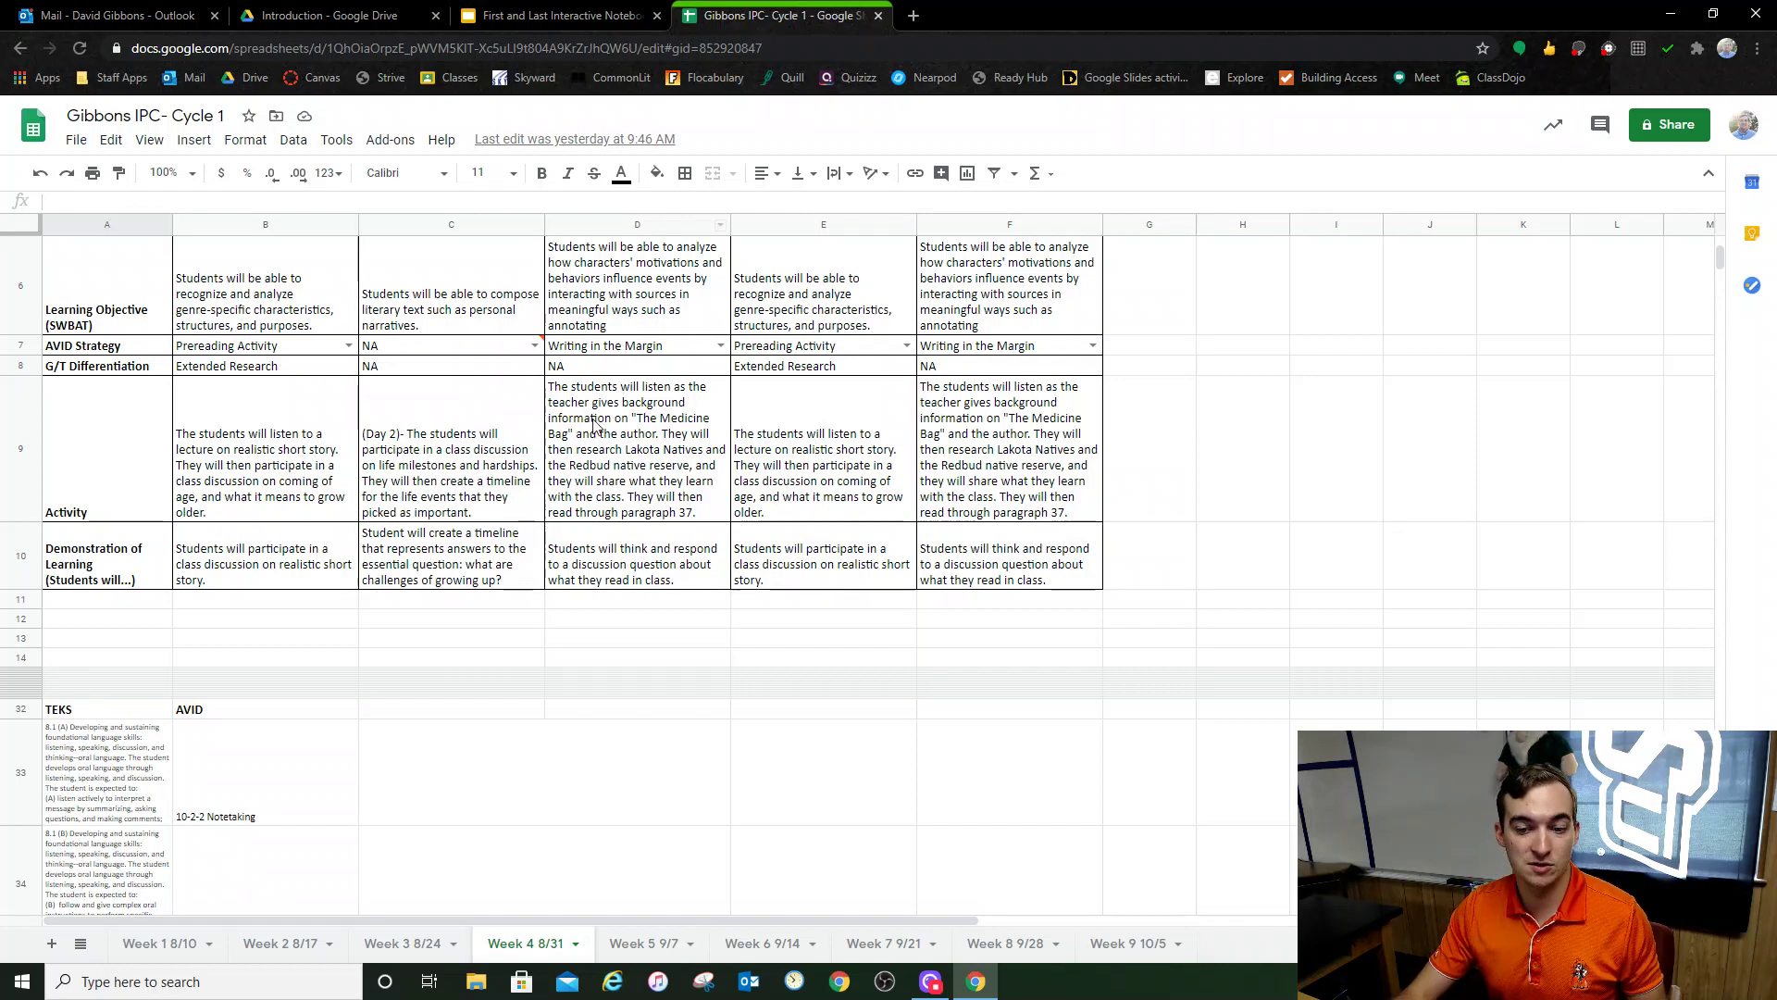
# Step: Copy 'compose literary text such as personal narratives.' from cell C6 of the lesson-plan sheet
pyautogui.scroll(5, 602, 587)
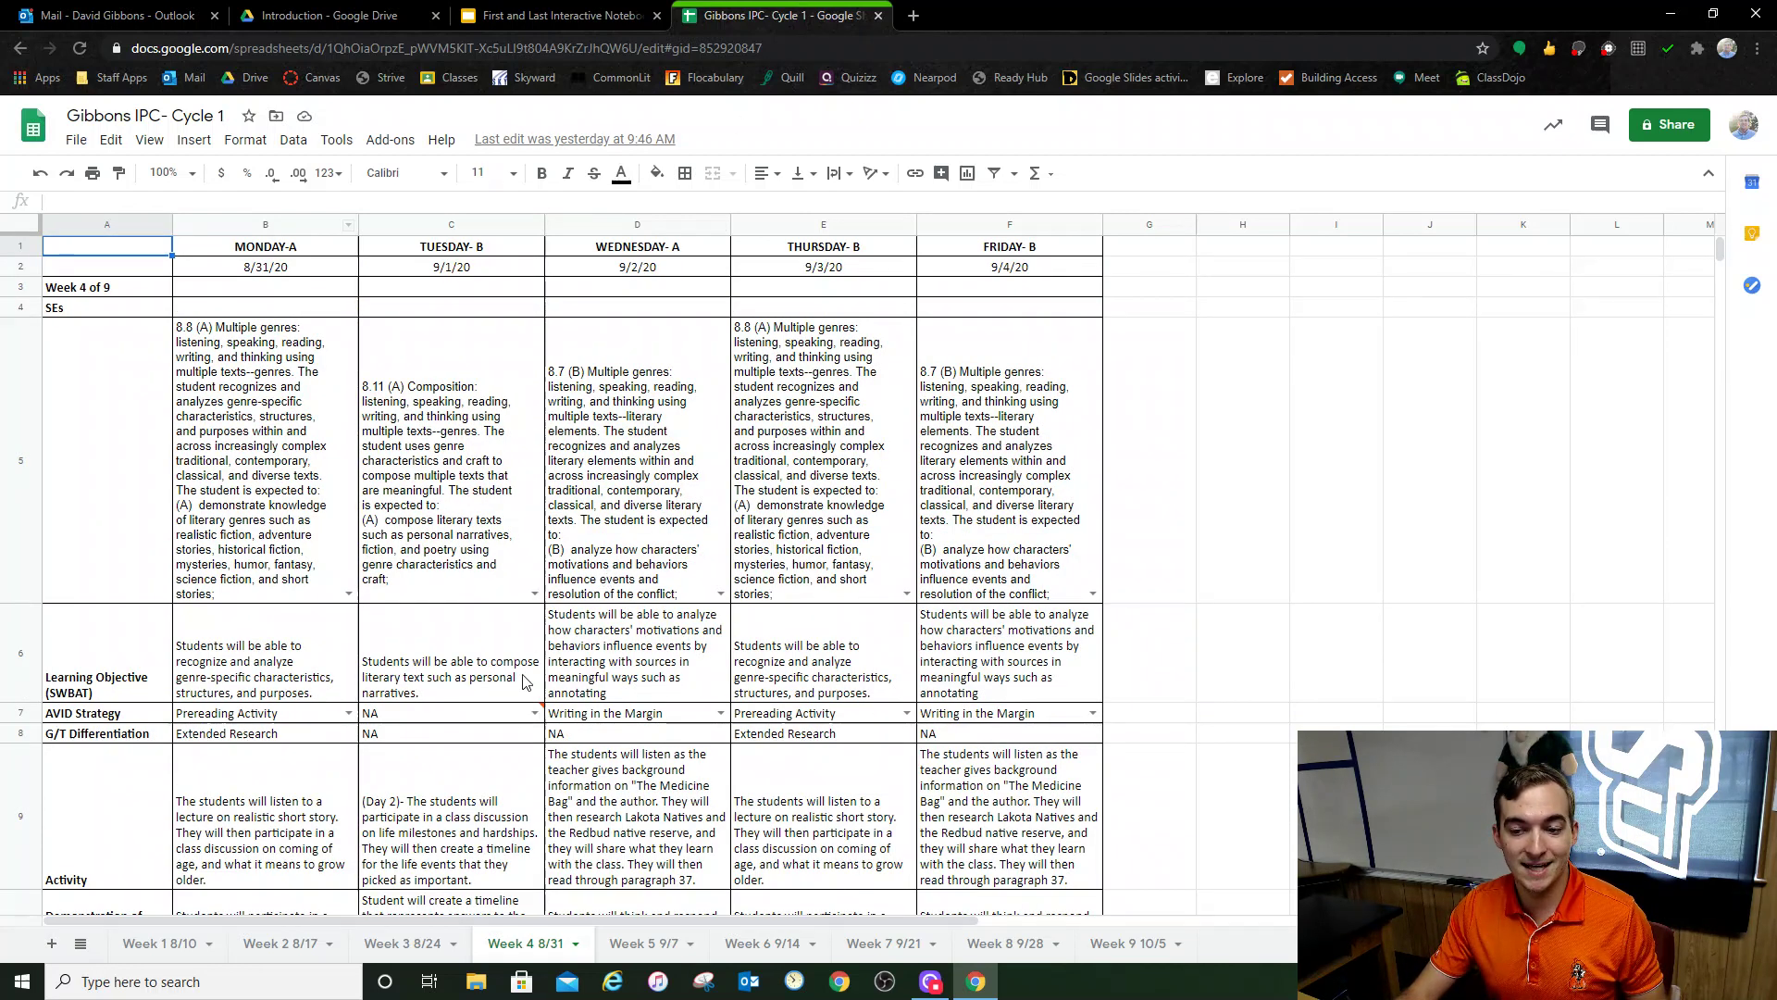
pyautogui.scroll(-1, 661, 574)
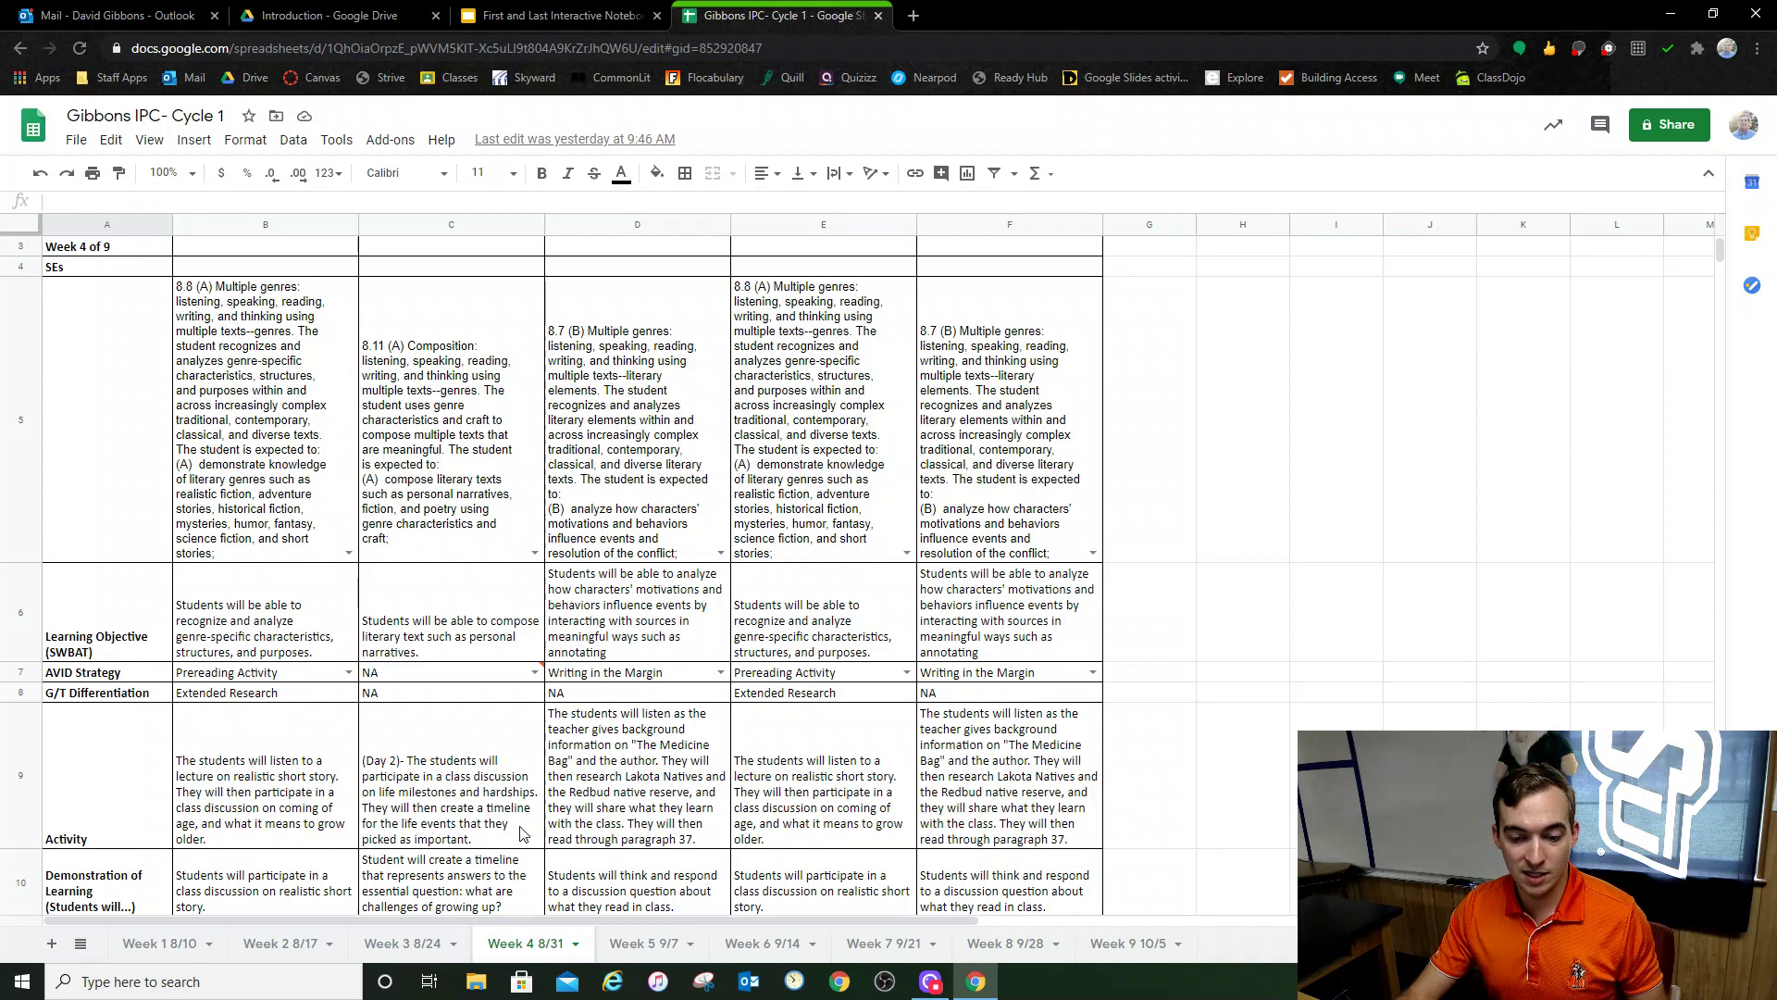
pyautogui.scroll(1, 433, 523)
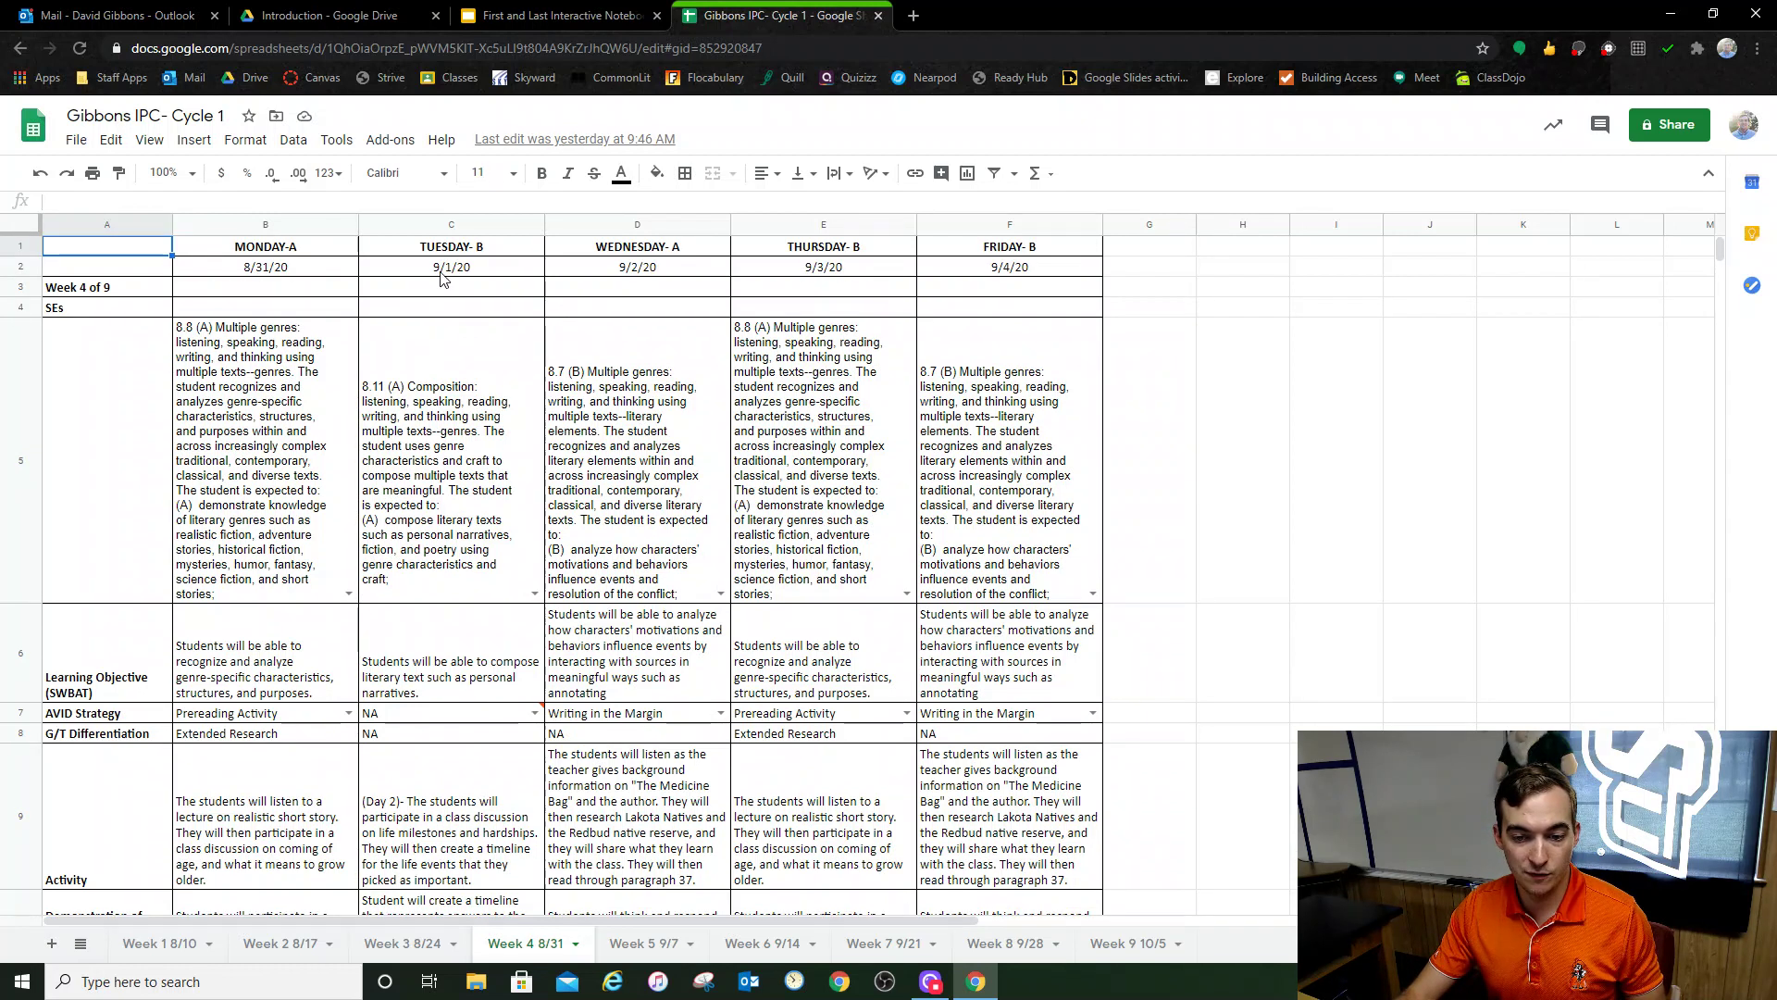
pyautogui.scroll(-3, 456, 389)
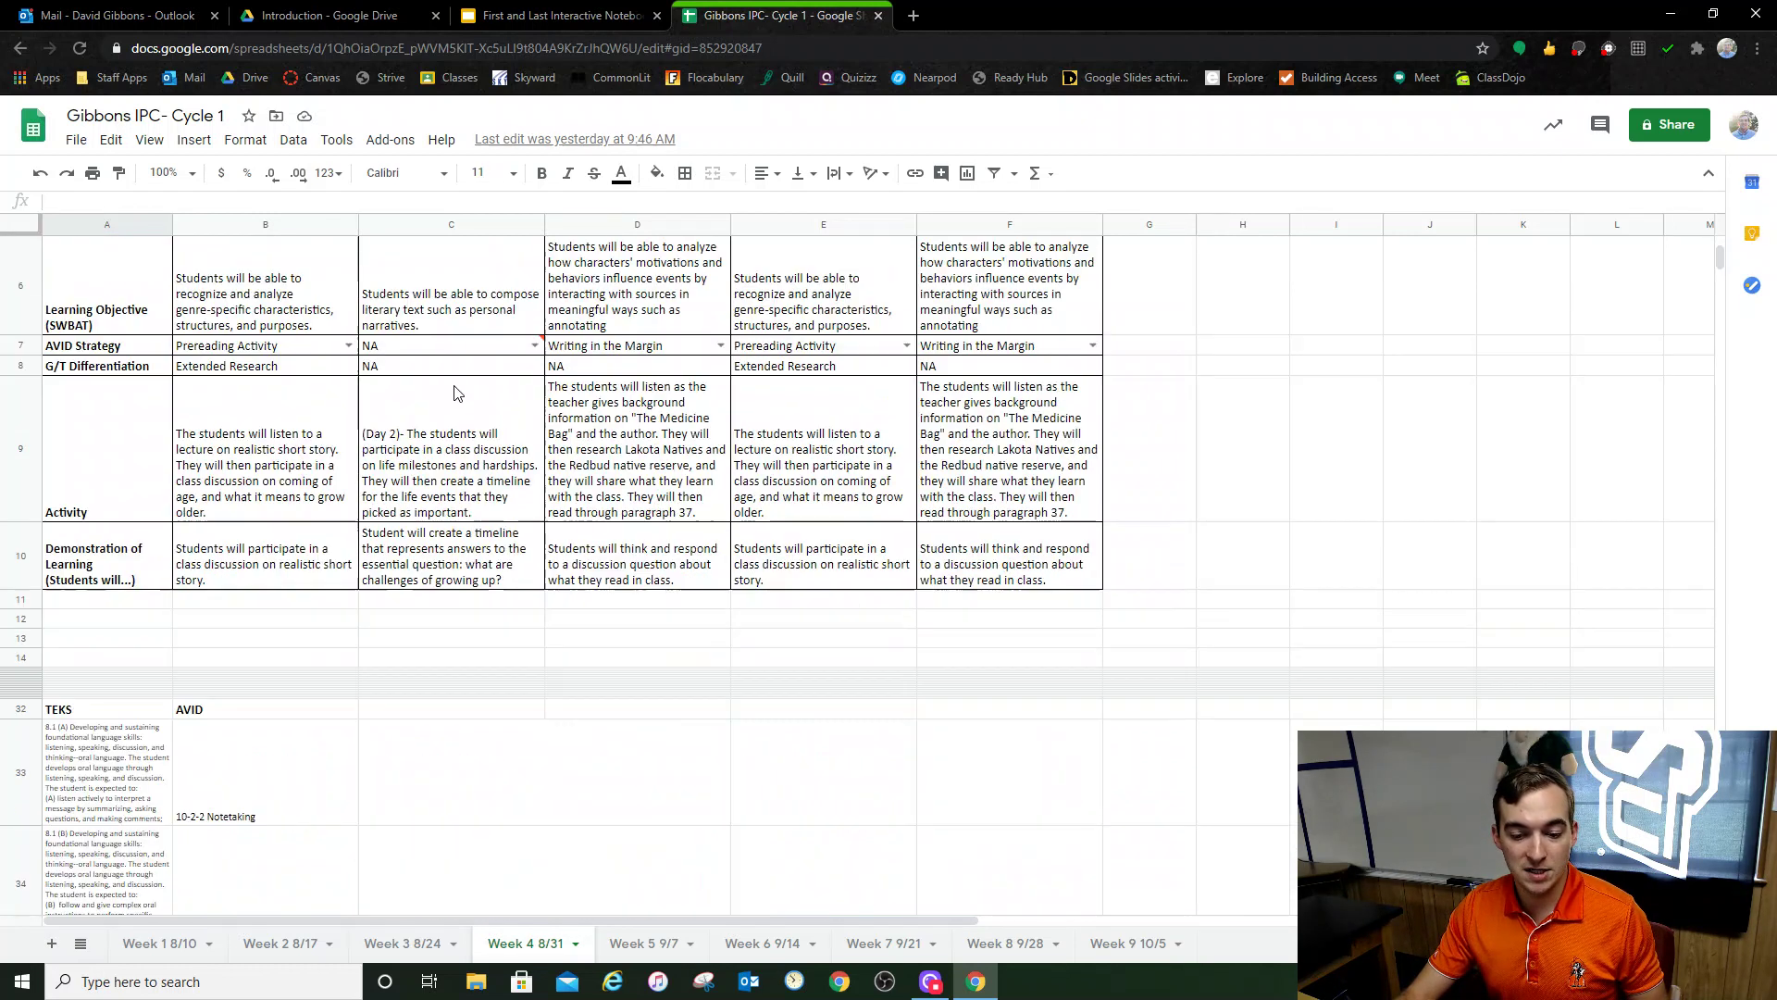
pyautogui.scroll(3, 425, 441)
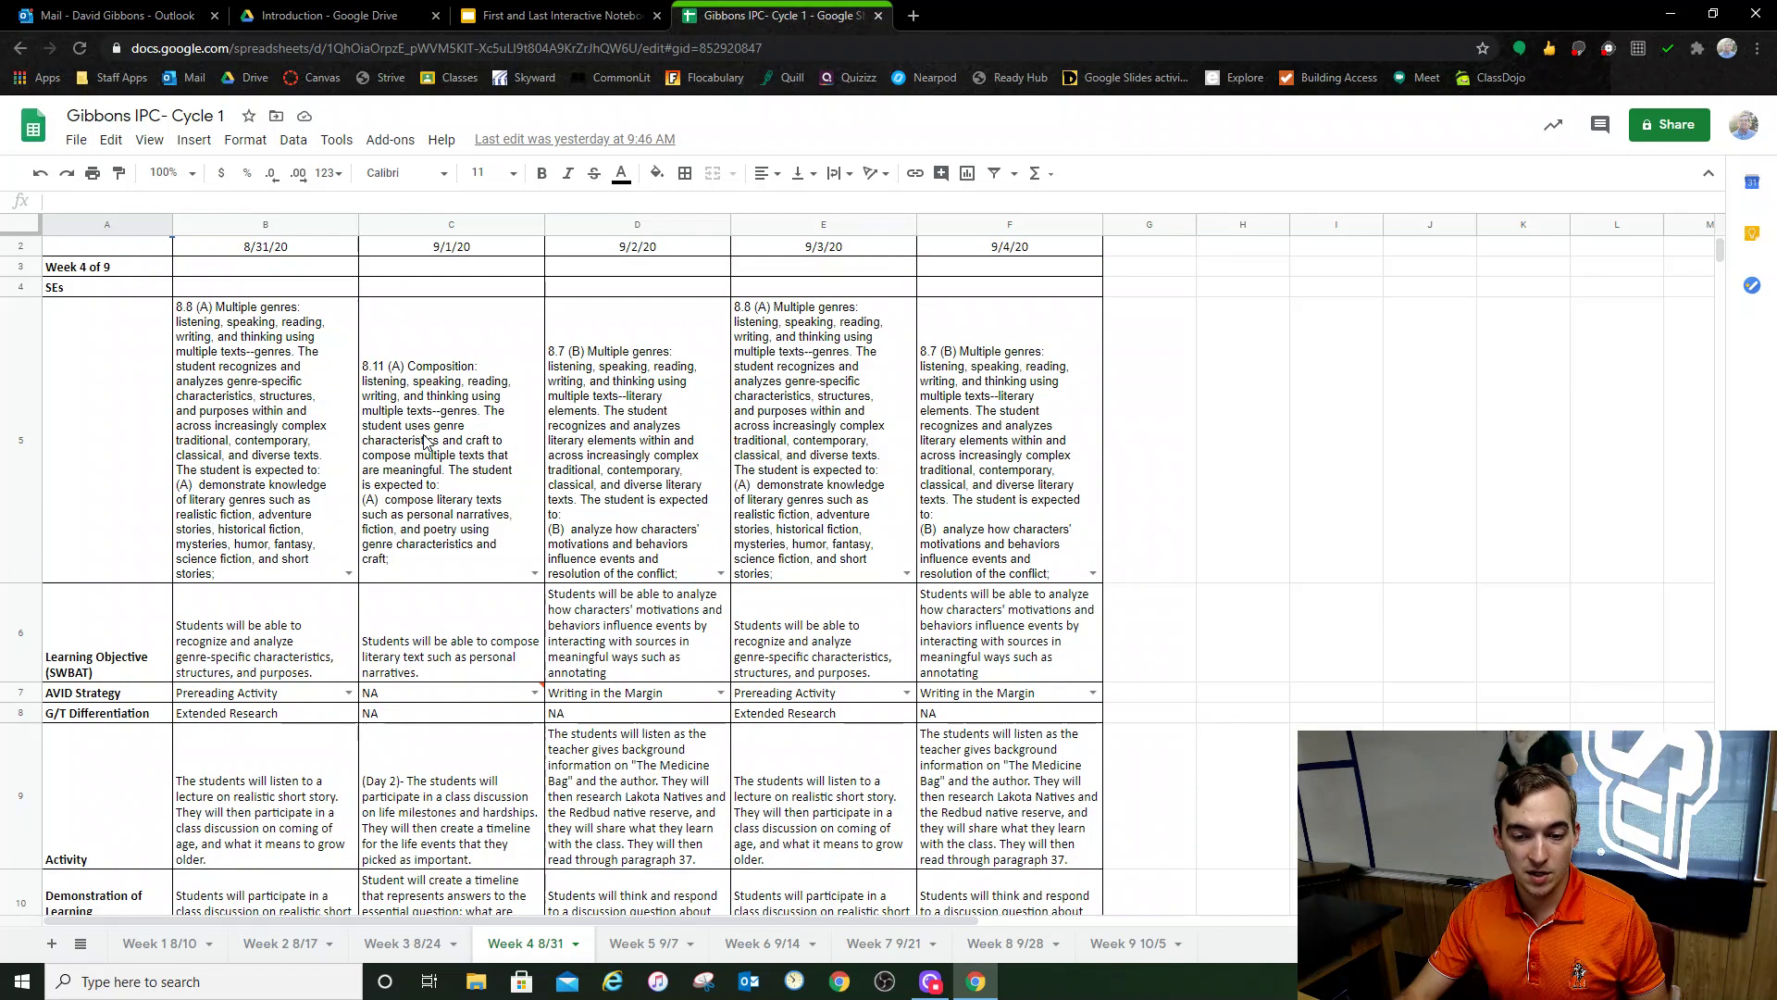
pyautogui.scroll(-1, 425, 442)
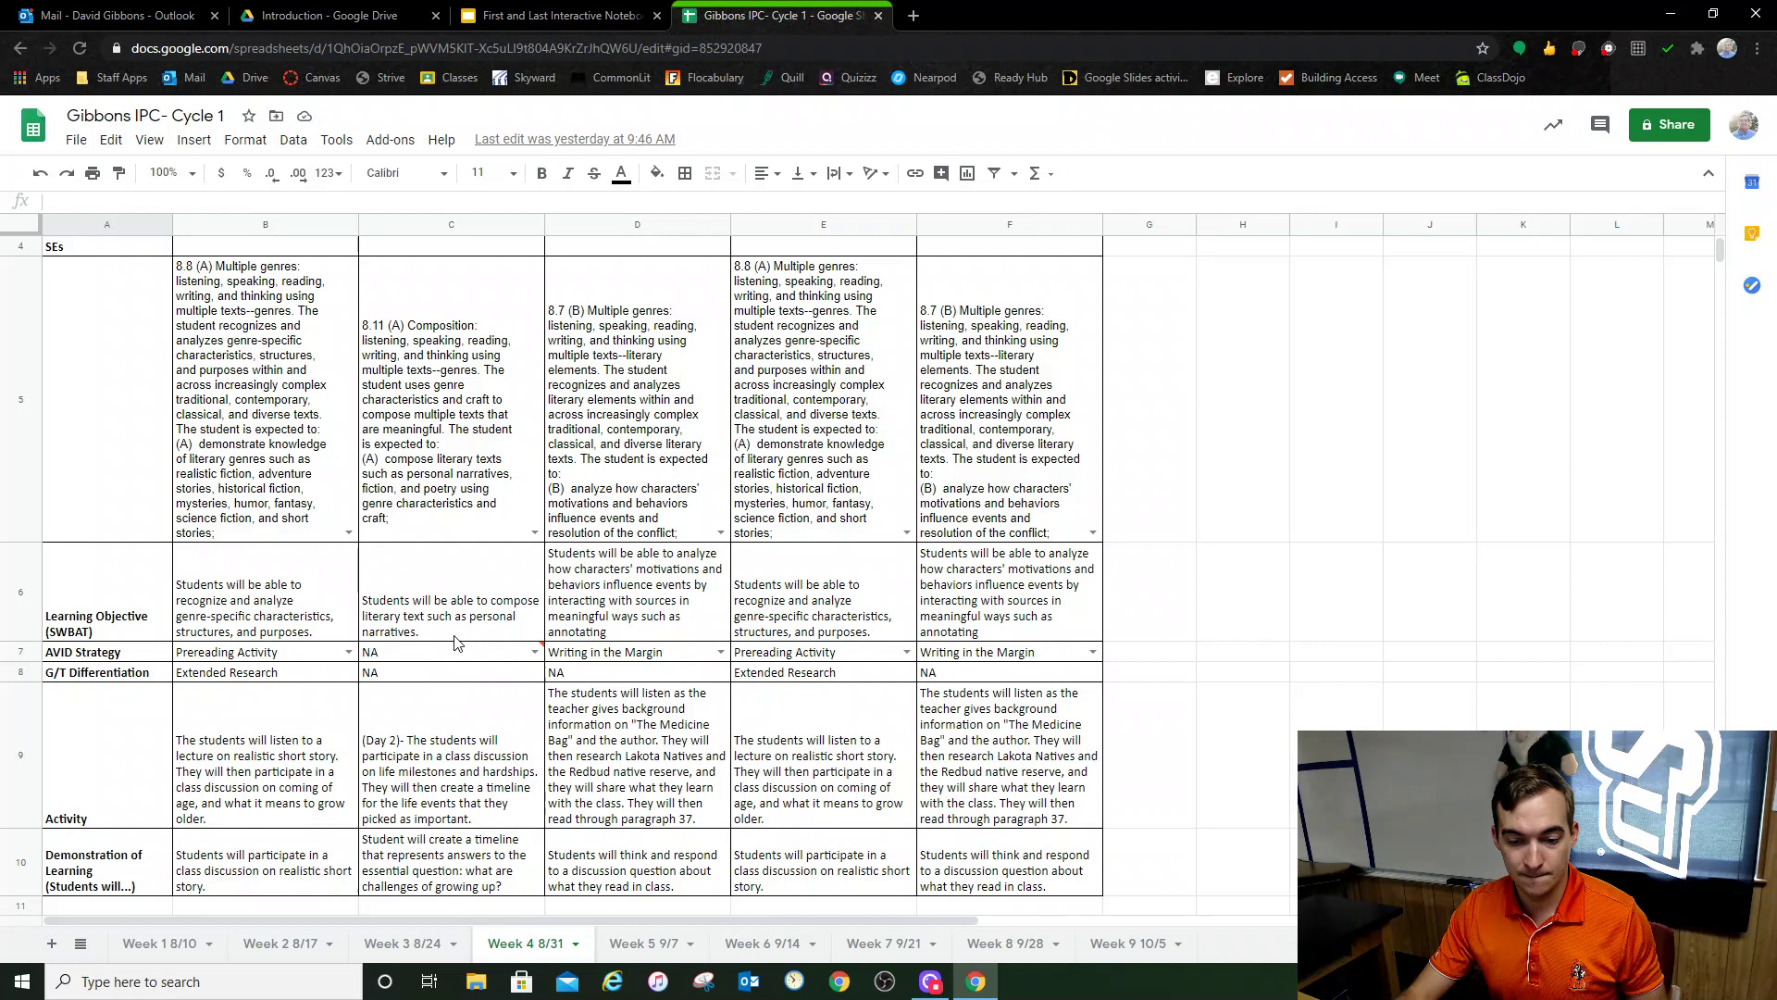
pyautogui.scroll(-3, 454, 643)
pyautogui.scroll(3, 454, 642)
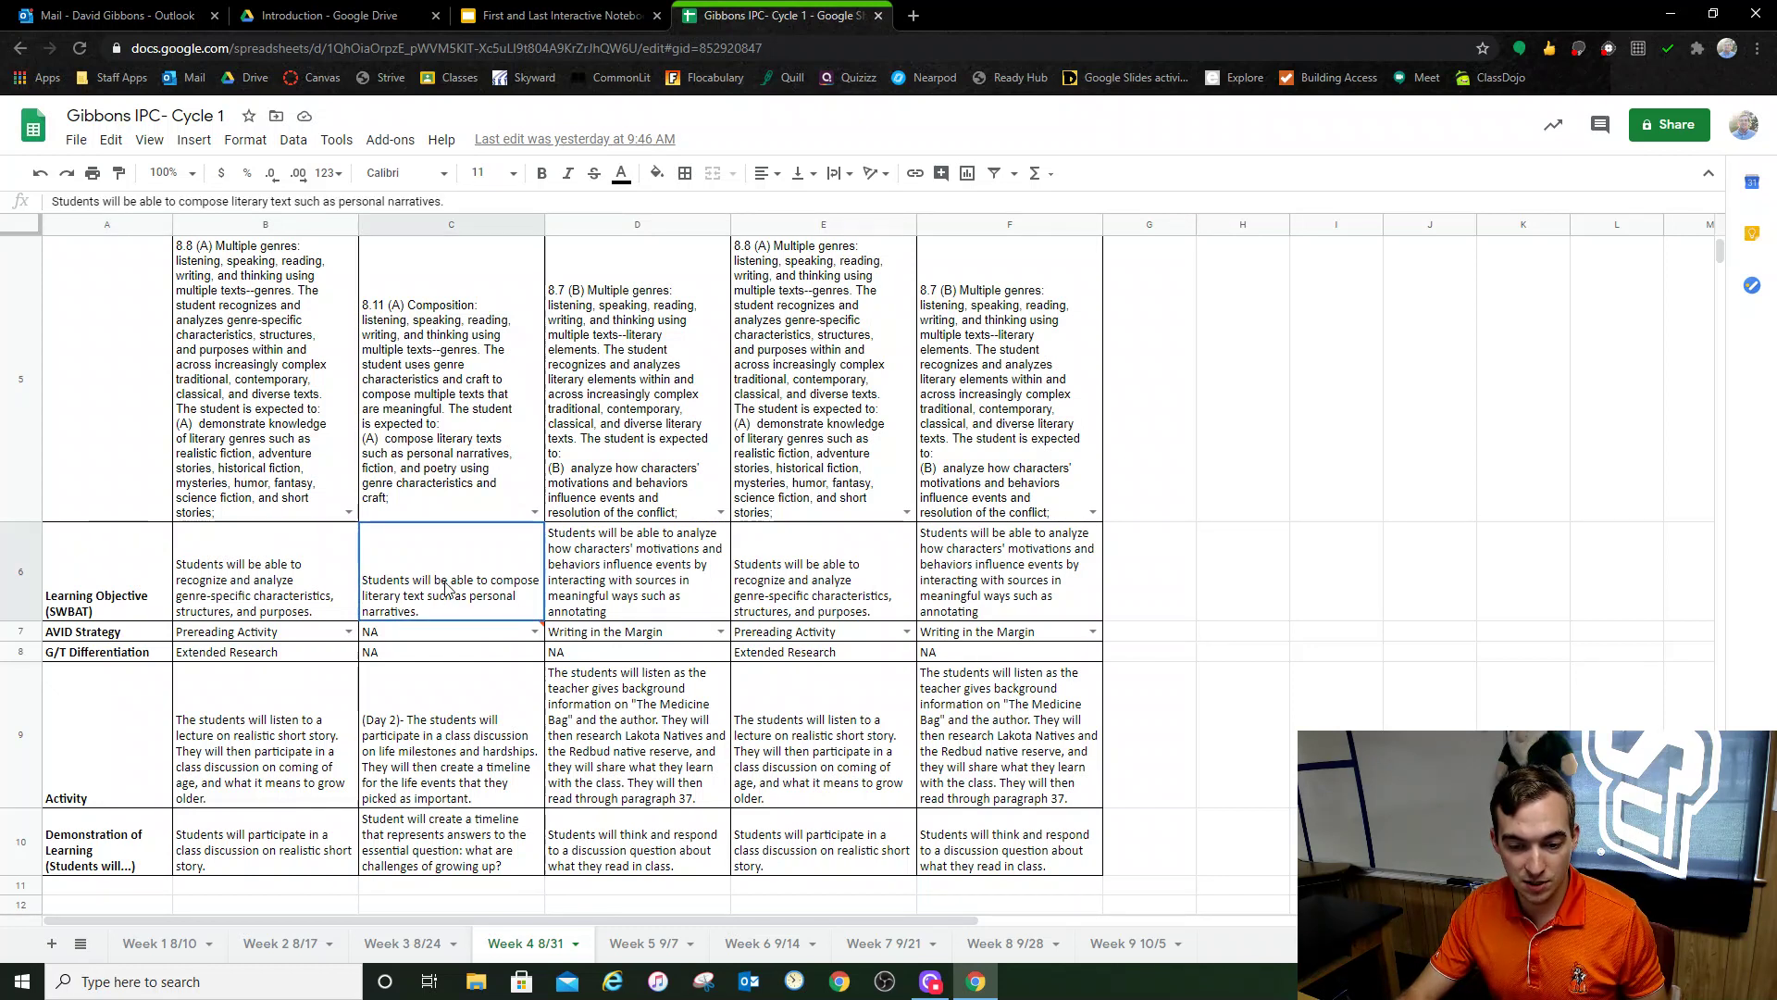
pyautogui.doubleClick(485, 604)
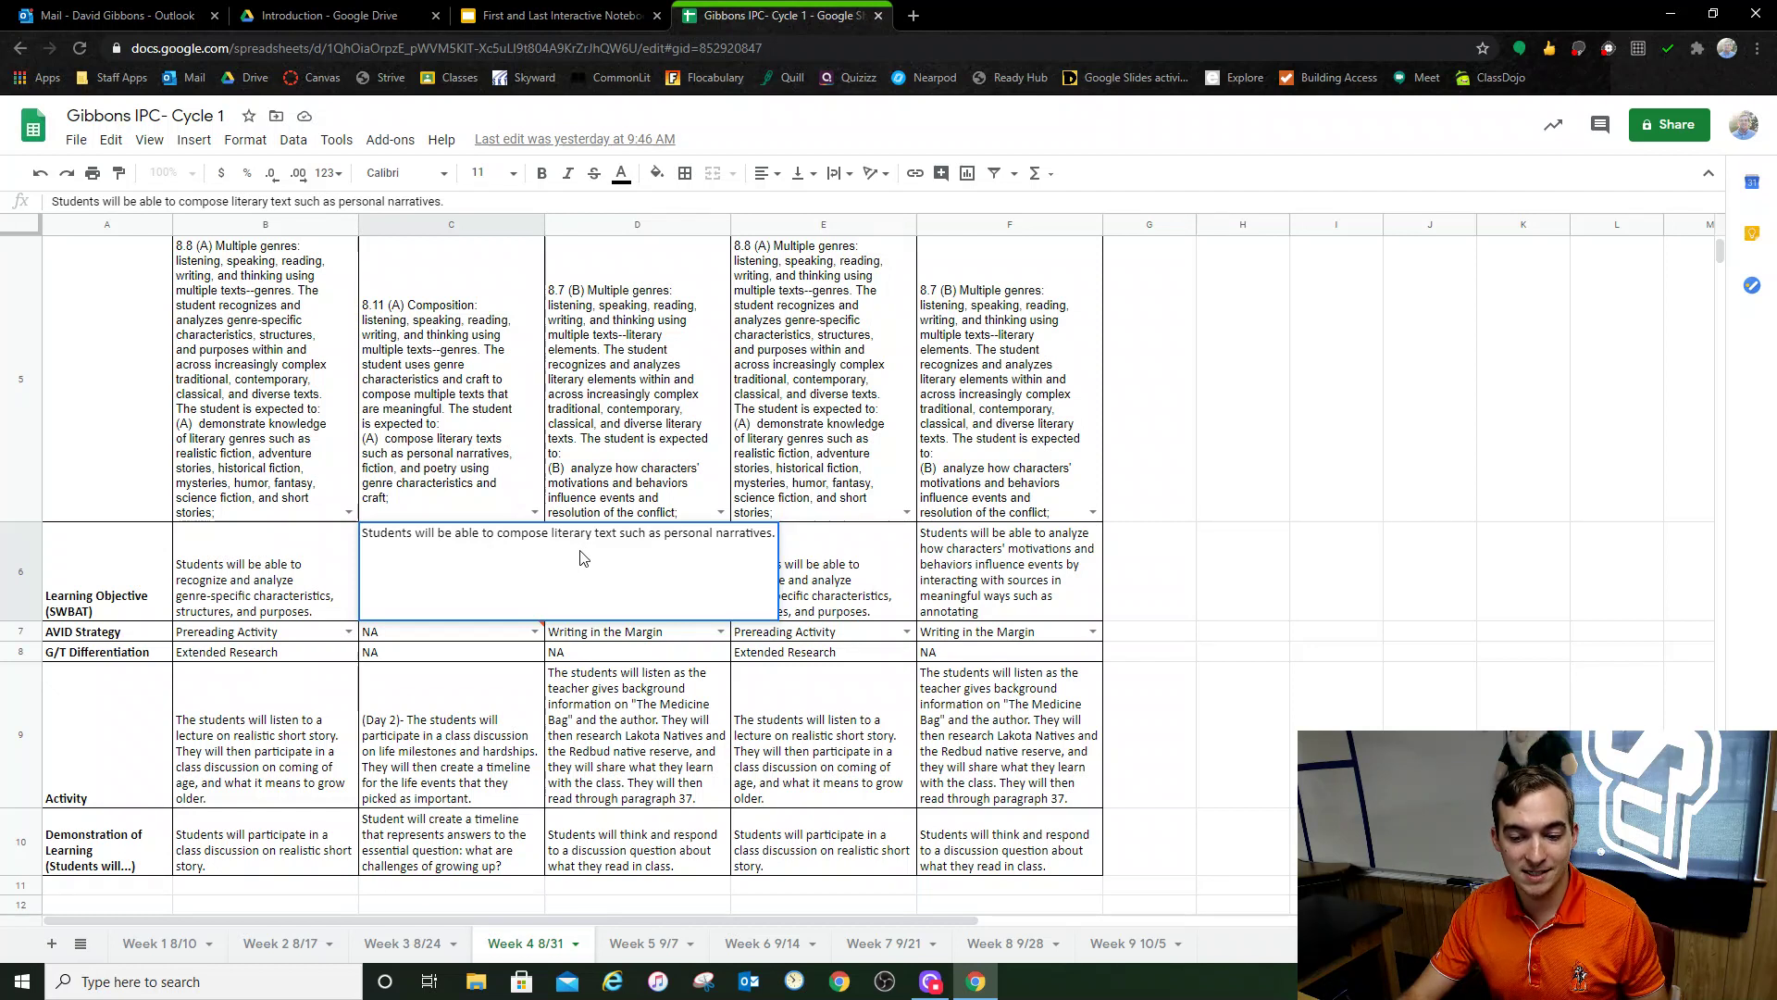
pyautogui.moveTo(500, 533); pyautogui.dragTo(729, 533)
pyautogui.click(501, 535)
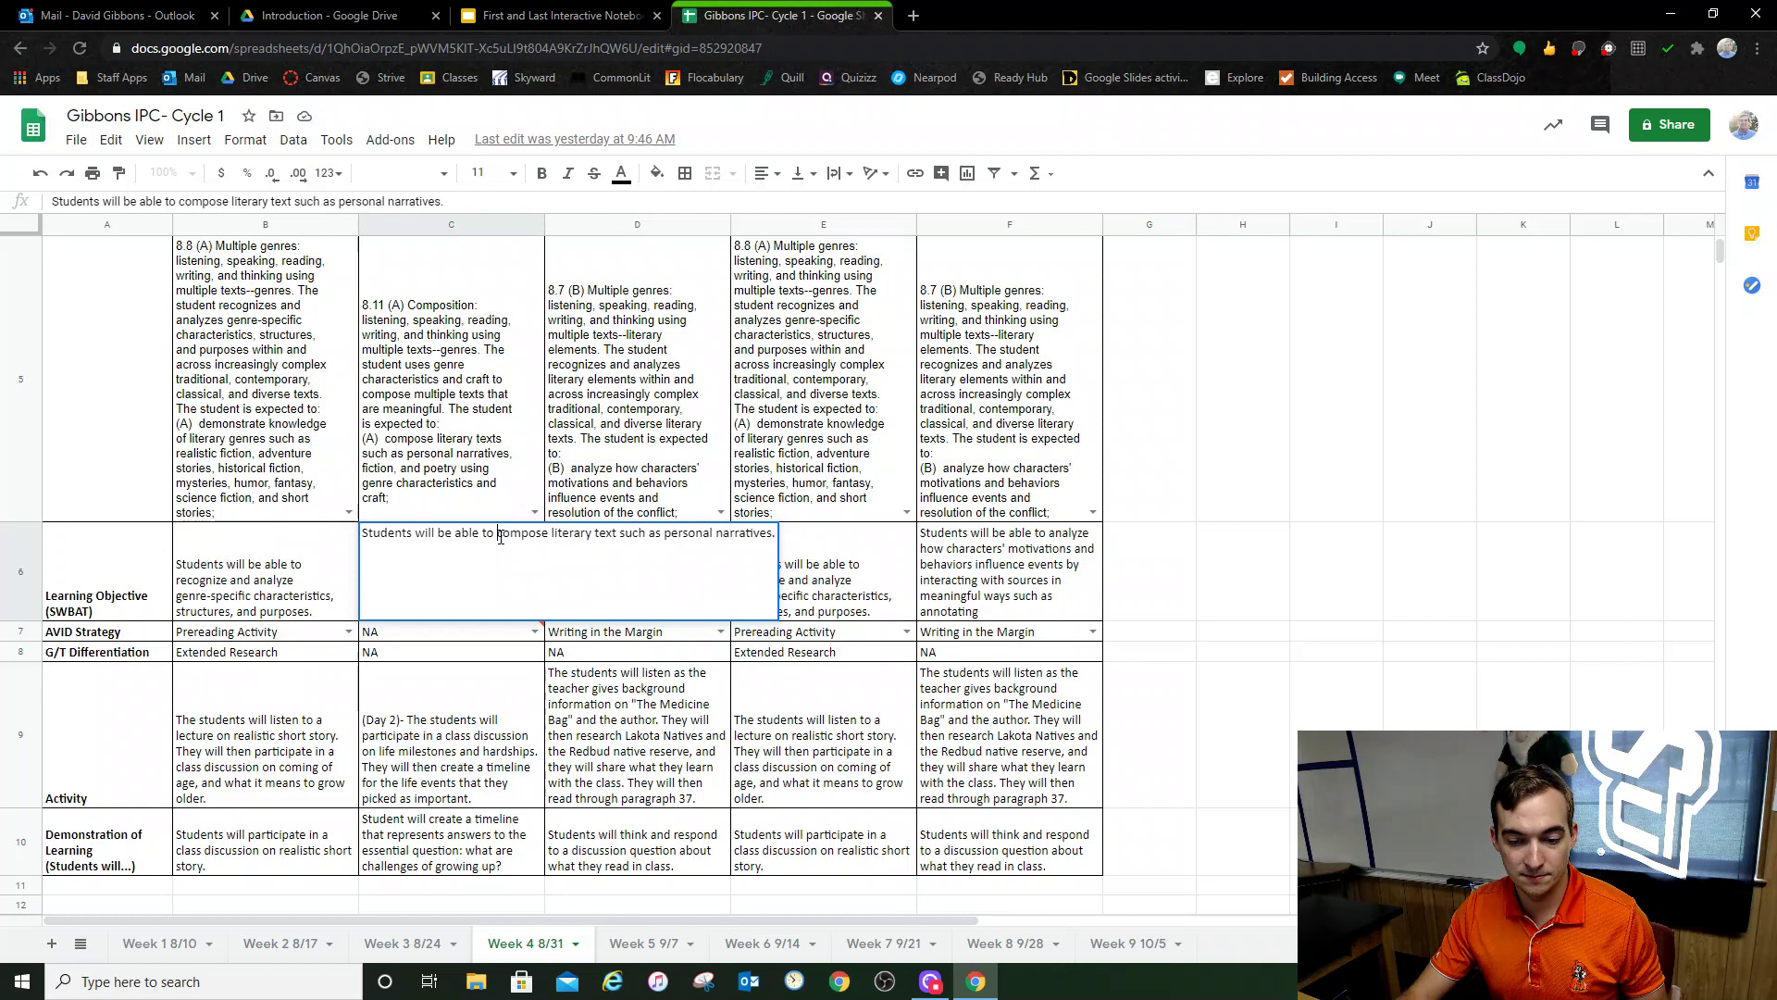
pyautogui.moveTo(499, 535); pyautogui.dragTo(778, 545)
pyautogui.hotkey('ctrl', 'c')
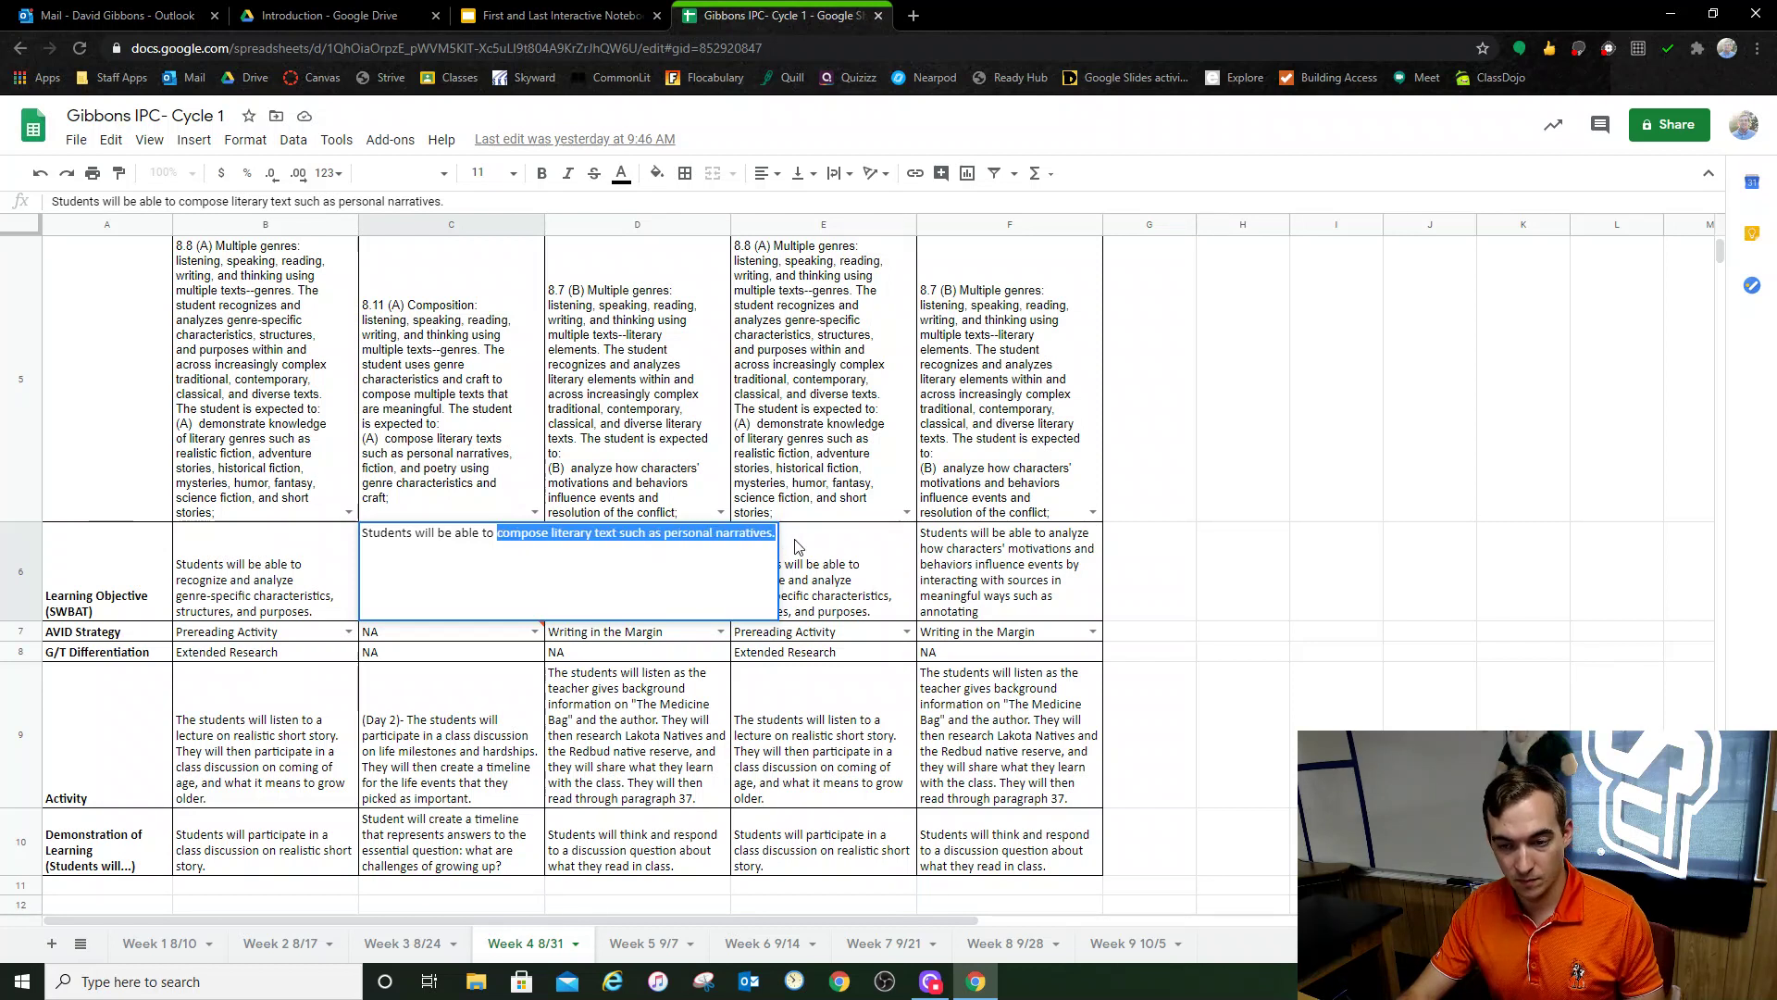
pyautogui.click(563, 16)
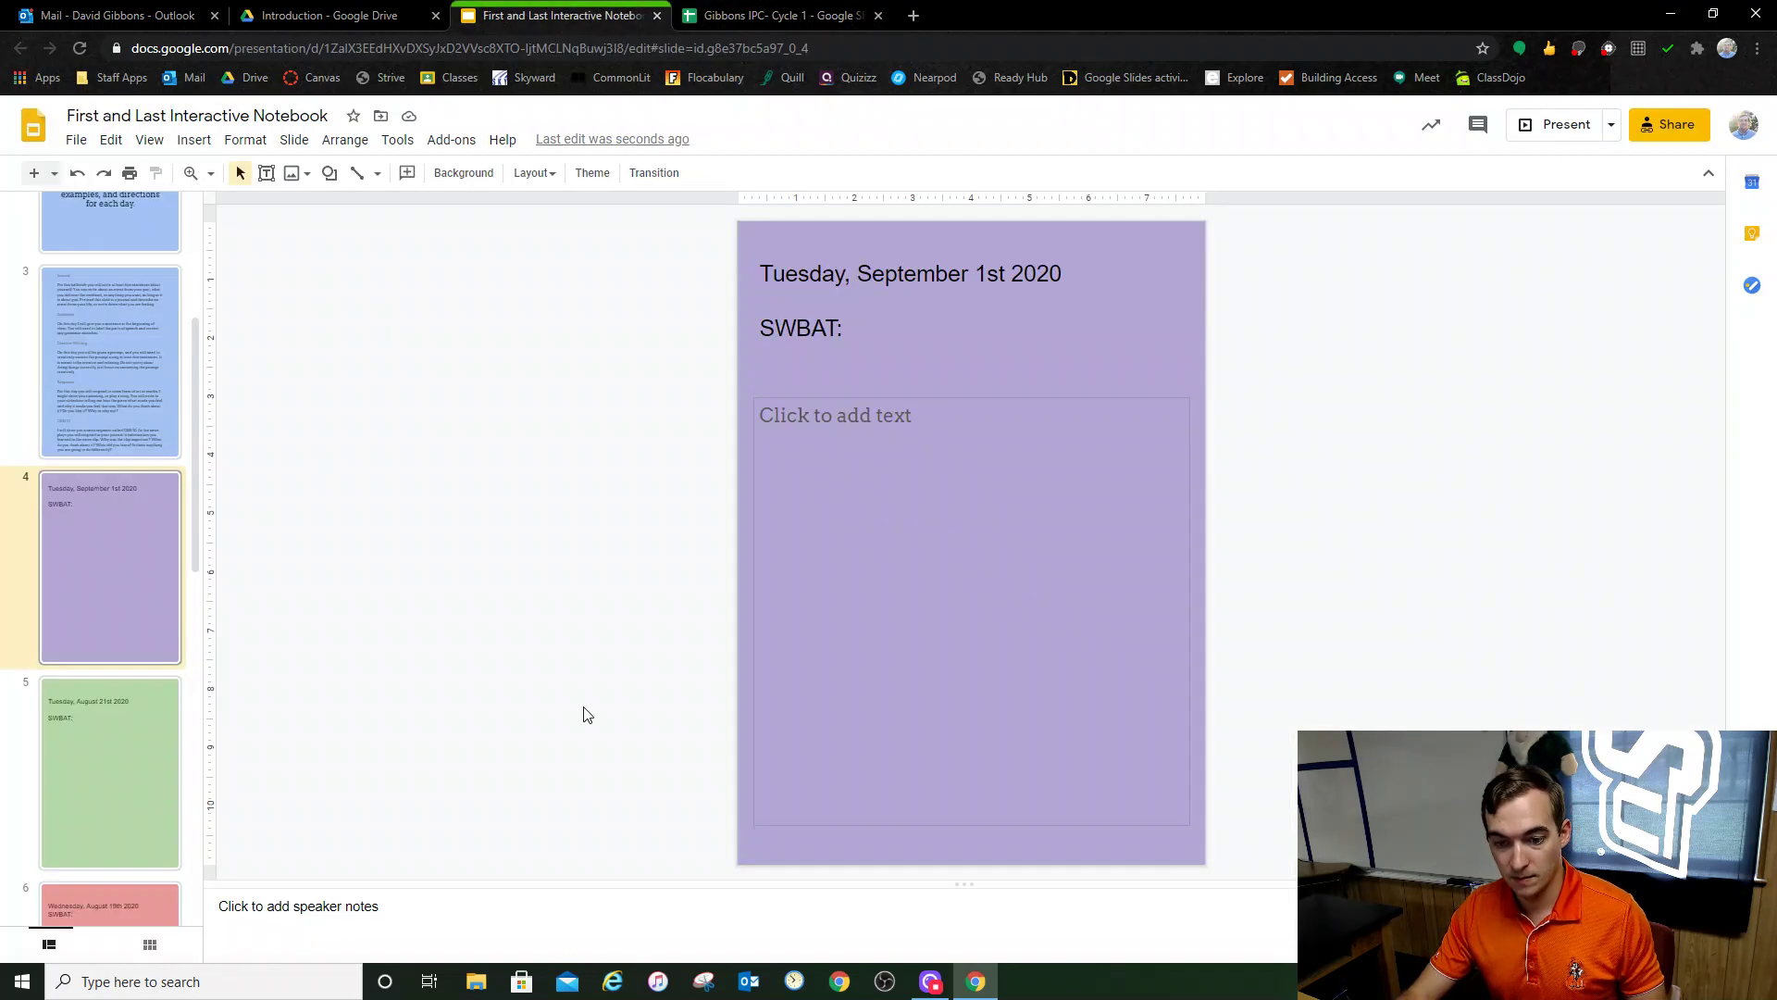
# Step: Paste the objective without formatting after 'SWBAT:' on slide 4
pyautogui.click(867, 329)
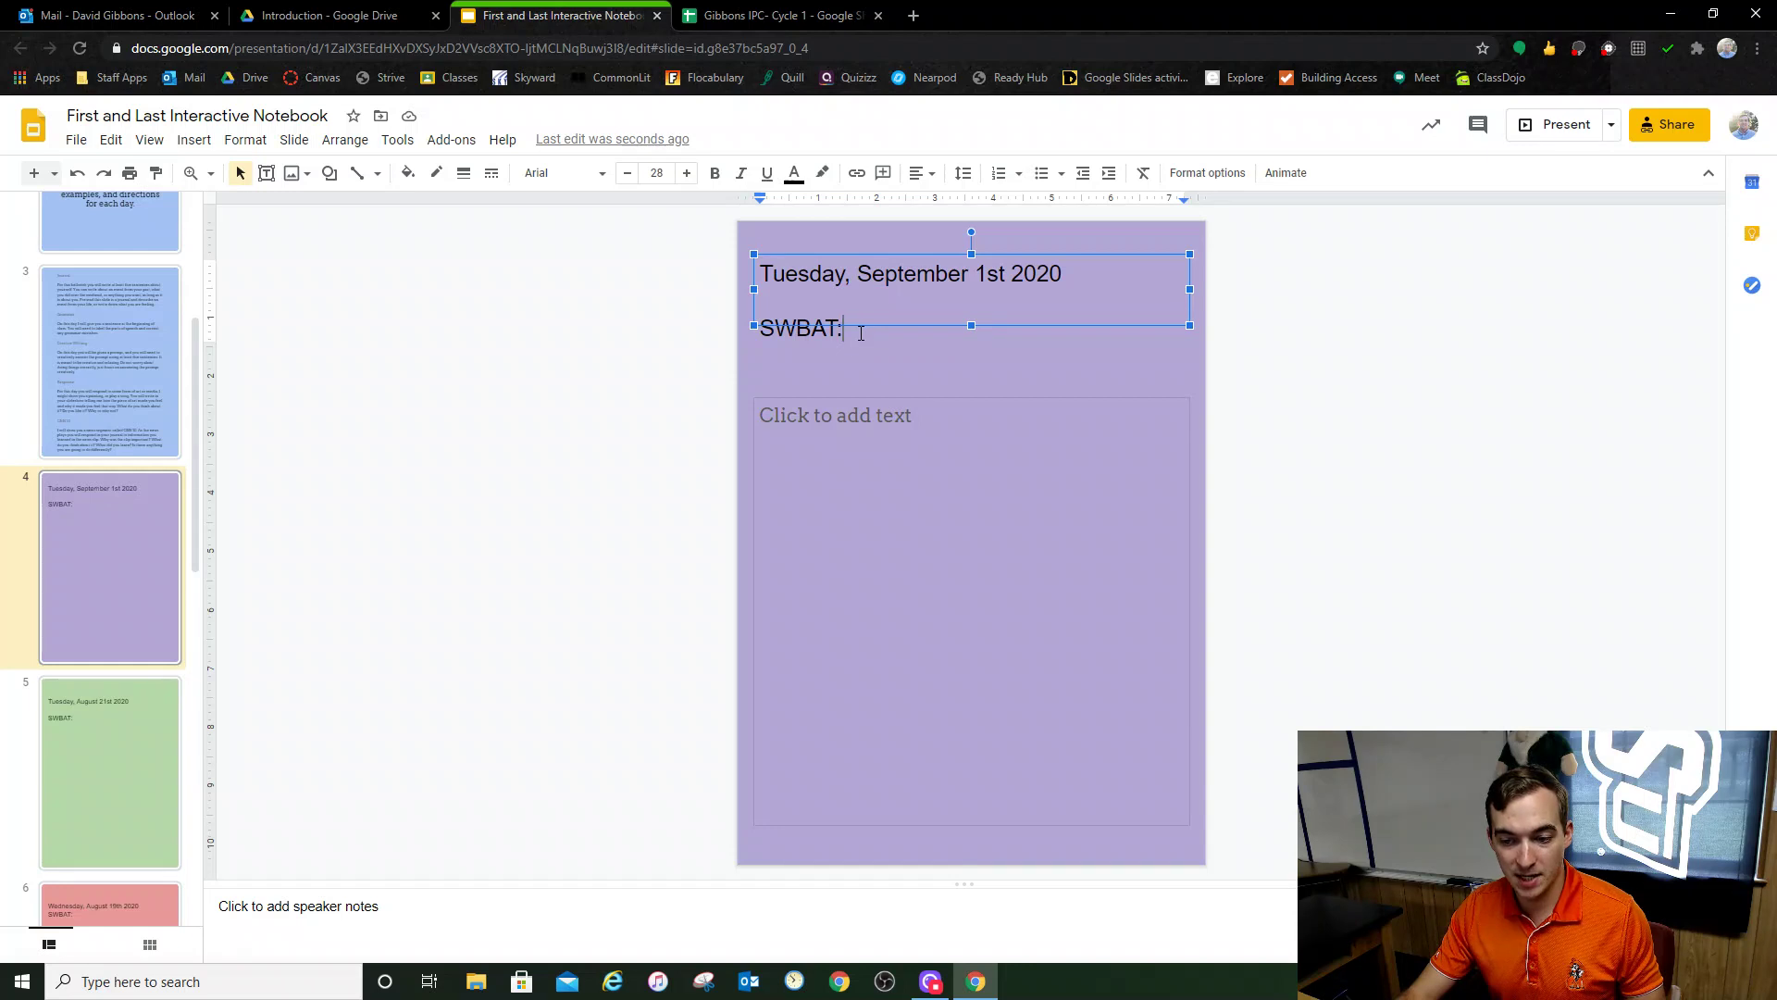
pyautogui.rightClick(876, 342)
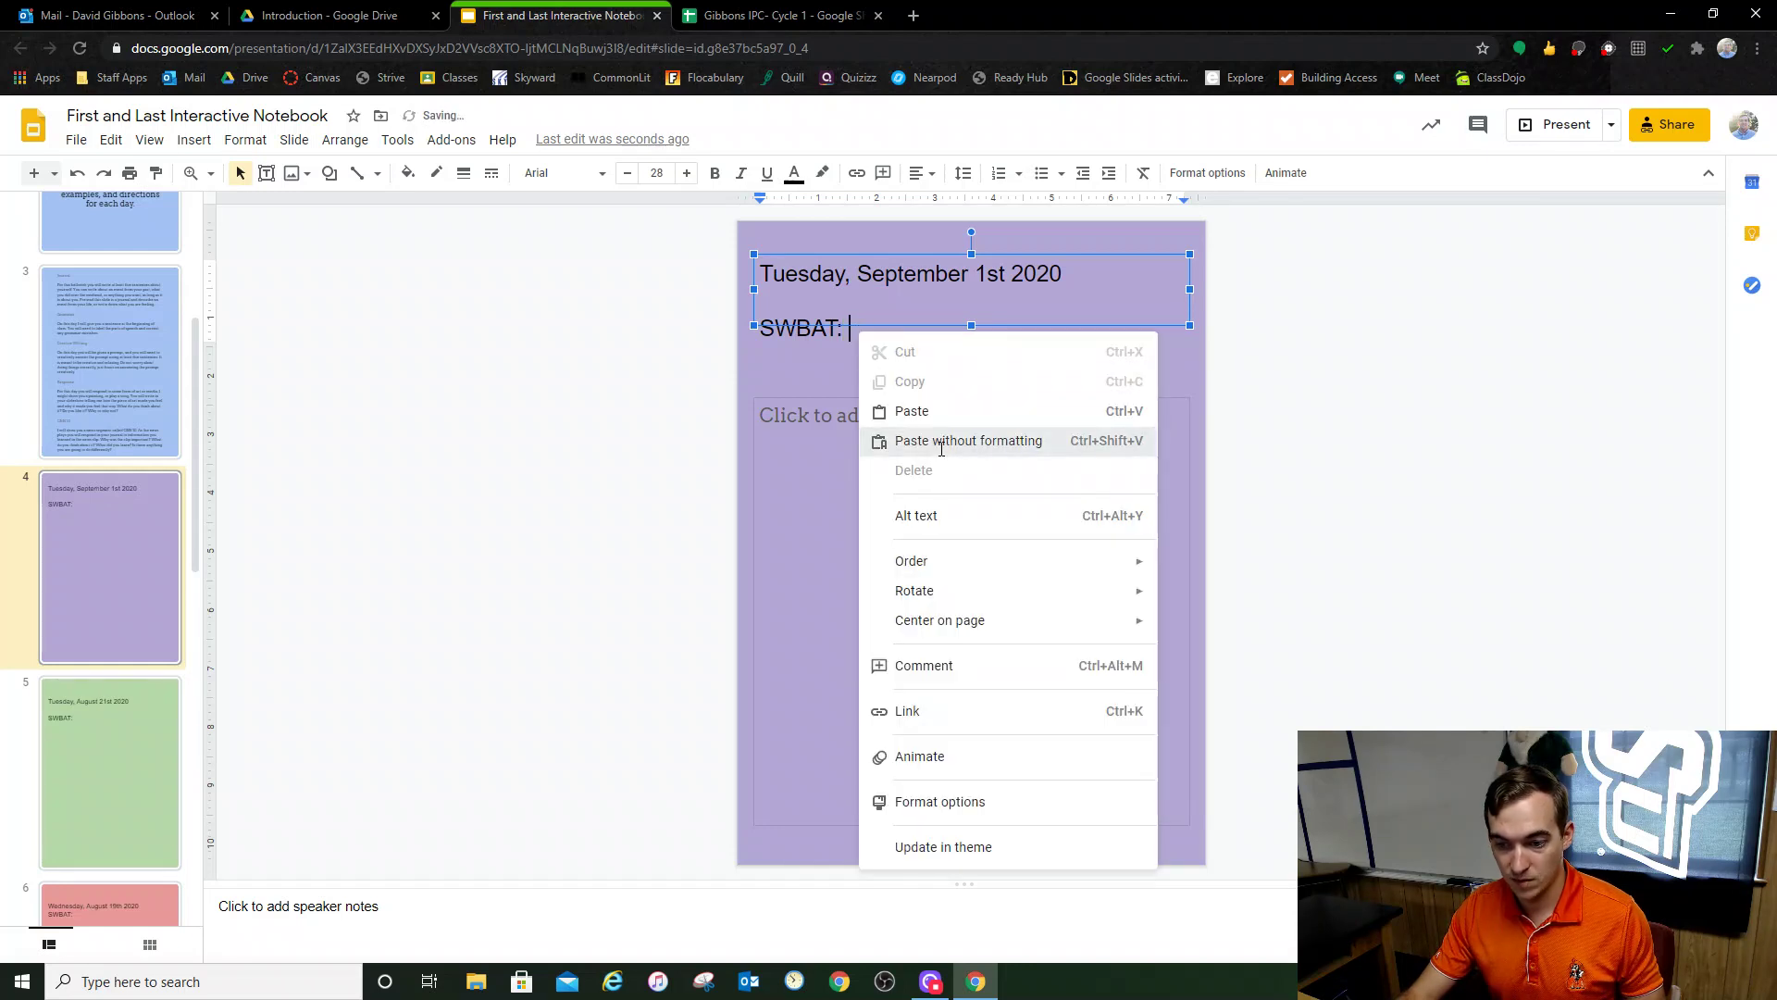
pyautogui.click(939, 442)
pyautogui.click(1112, 555)
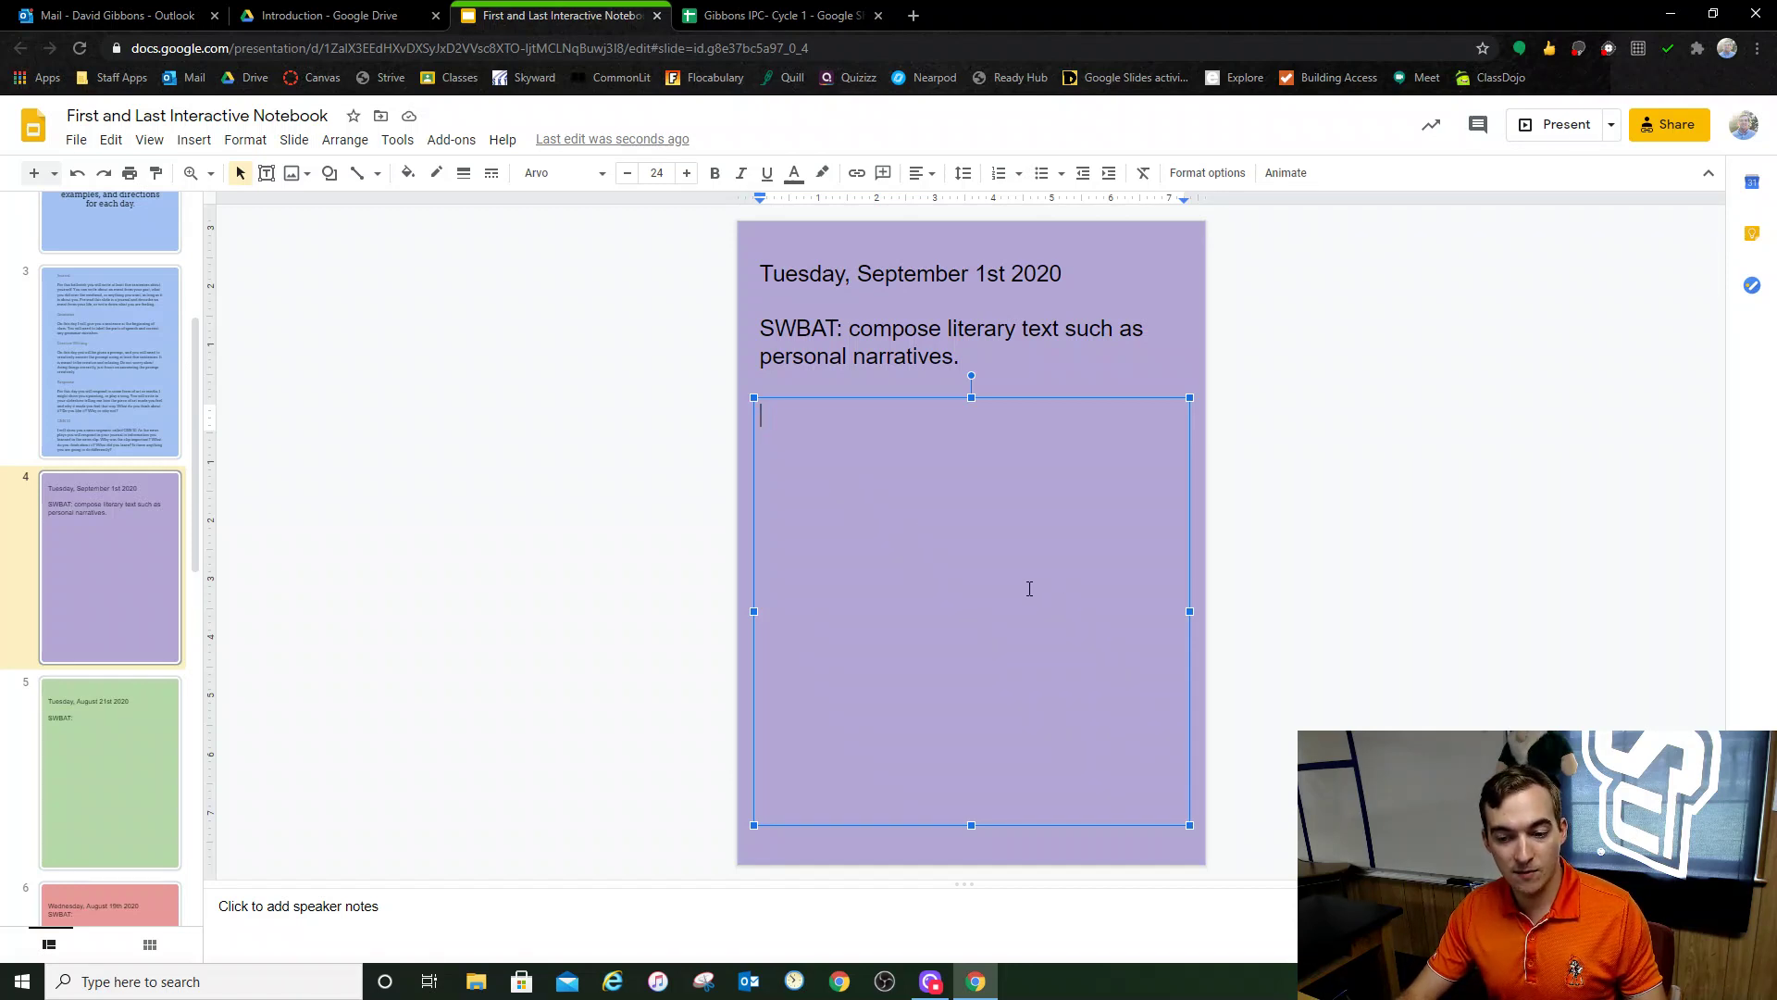
# Step: Make slide 4's answer box read 'This weekend was really great...'
pyautogui.write('In ')
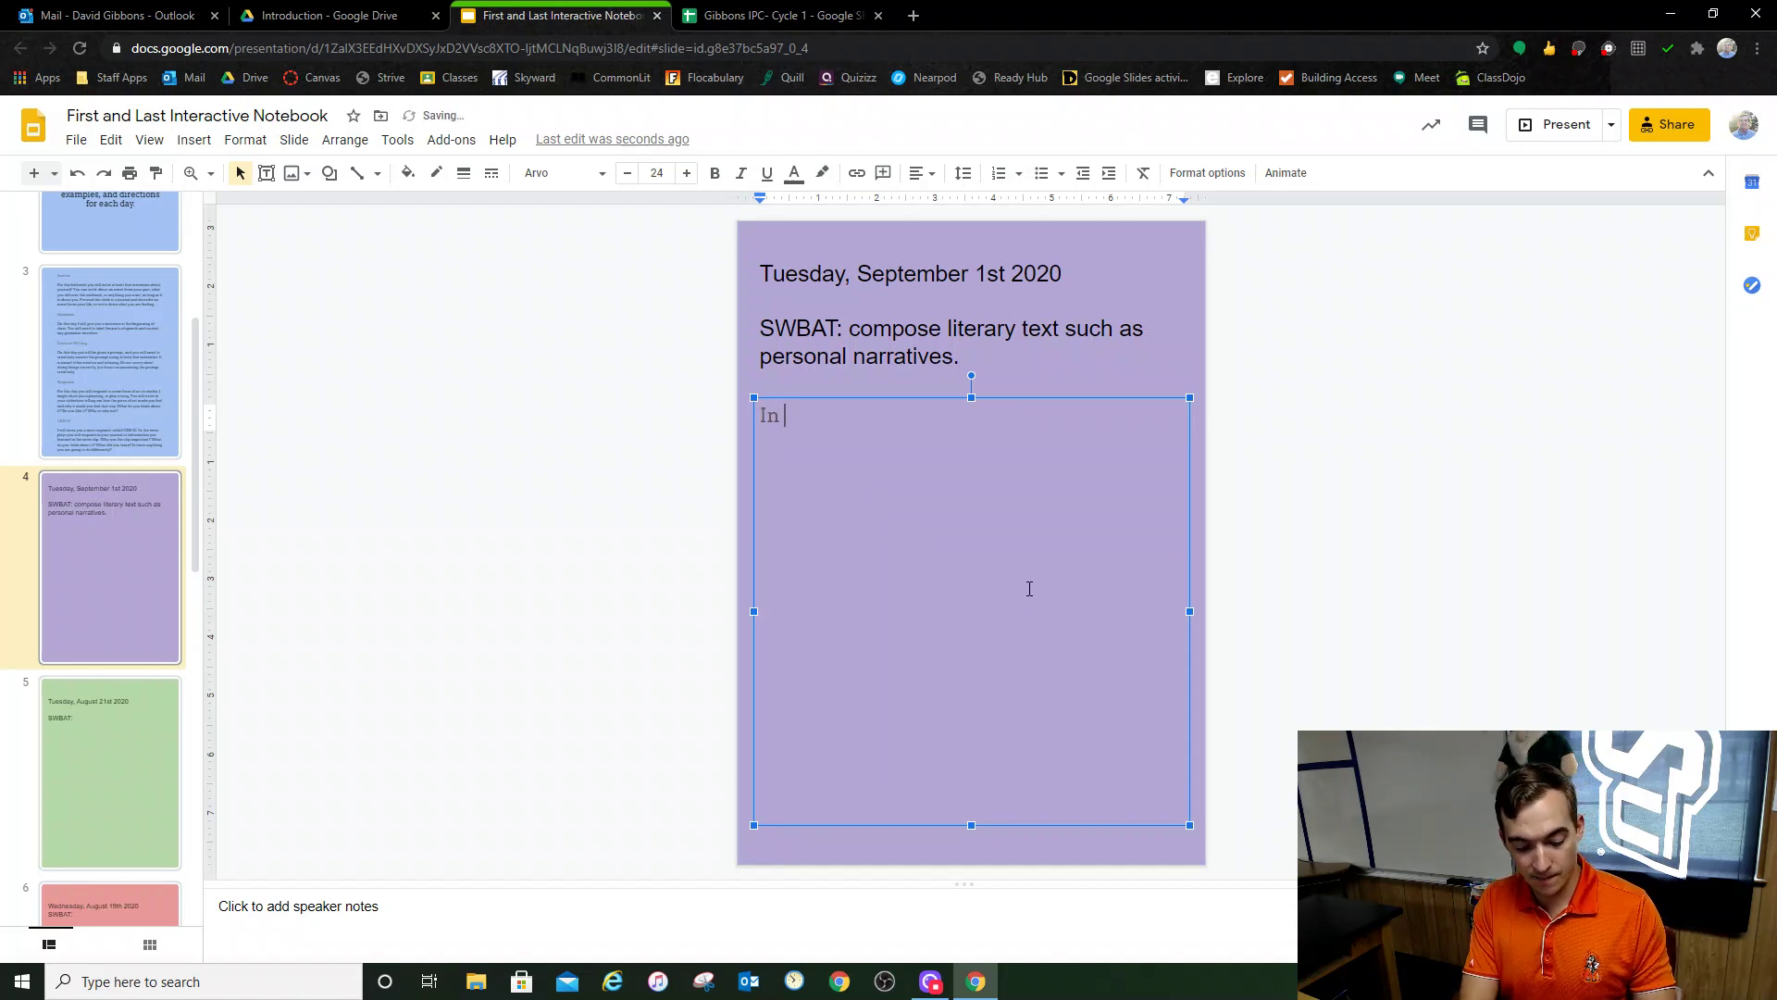
pyautogui.write('25 years I')
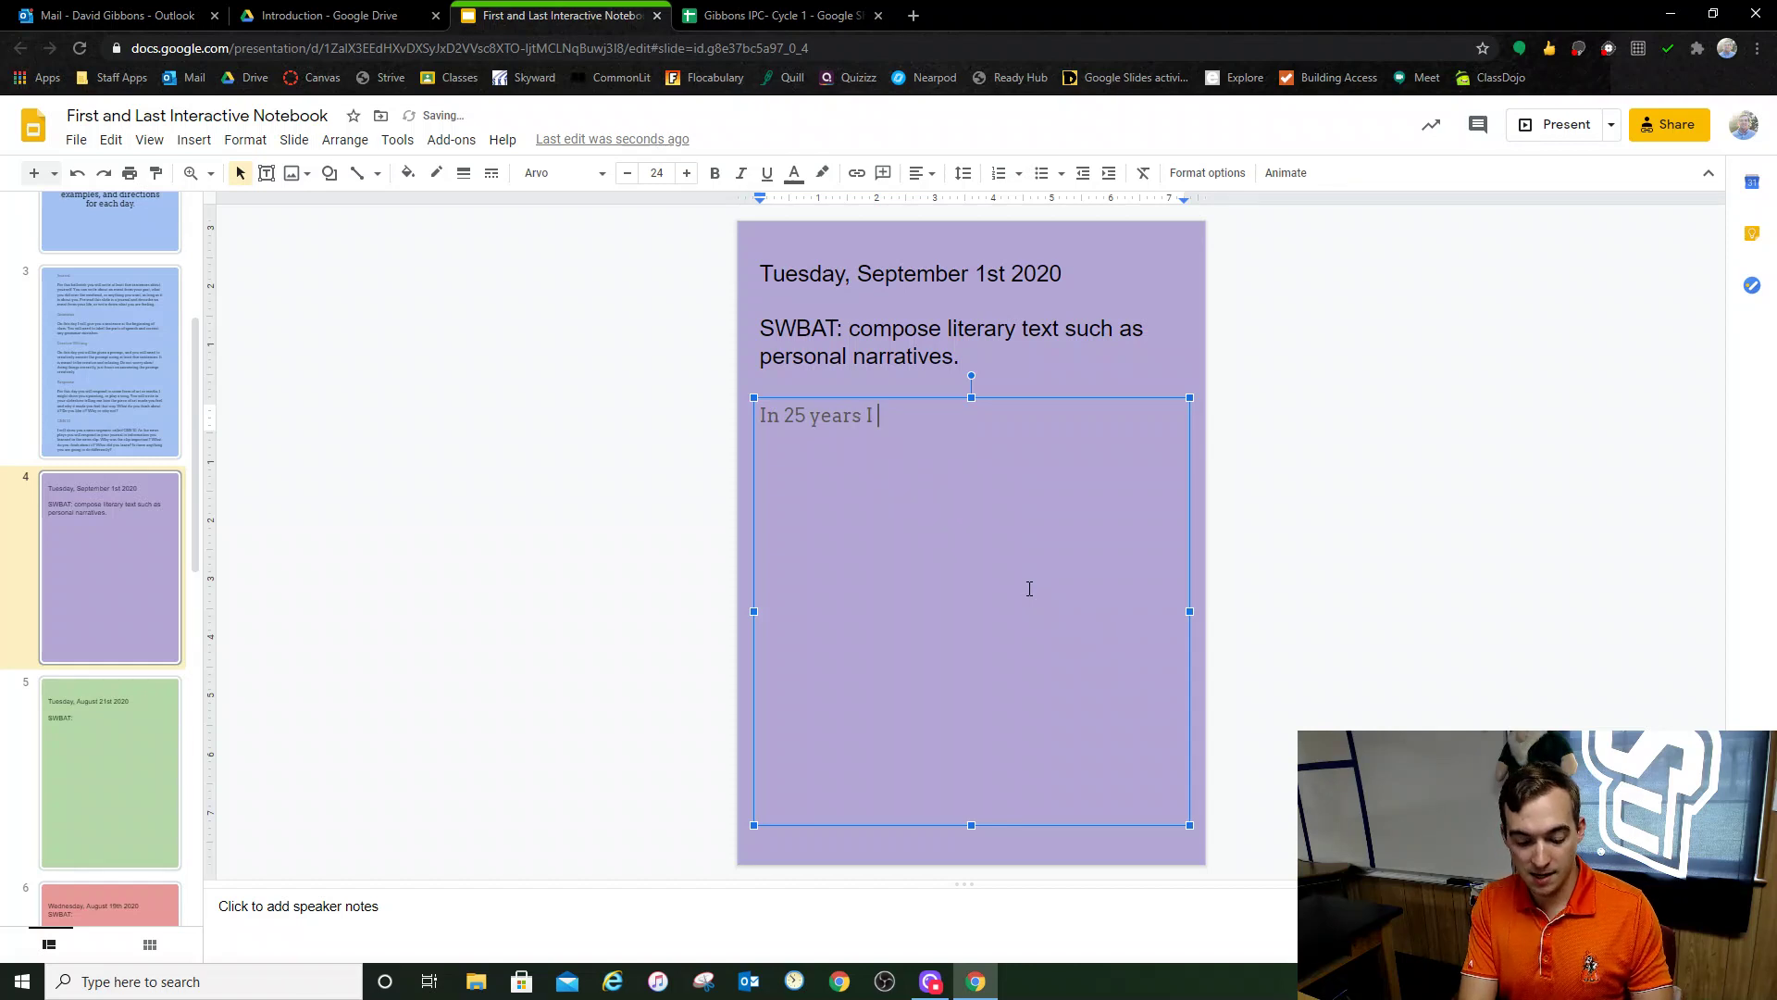
pyautogui.write(' think life wil')
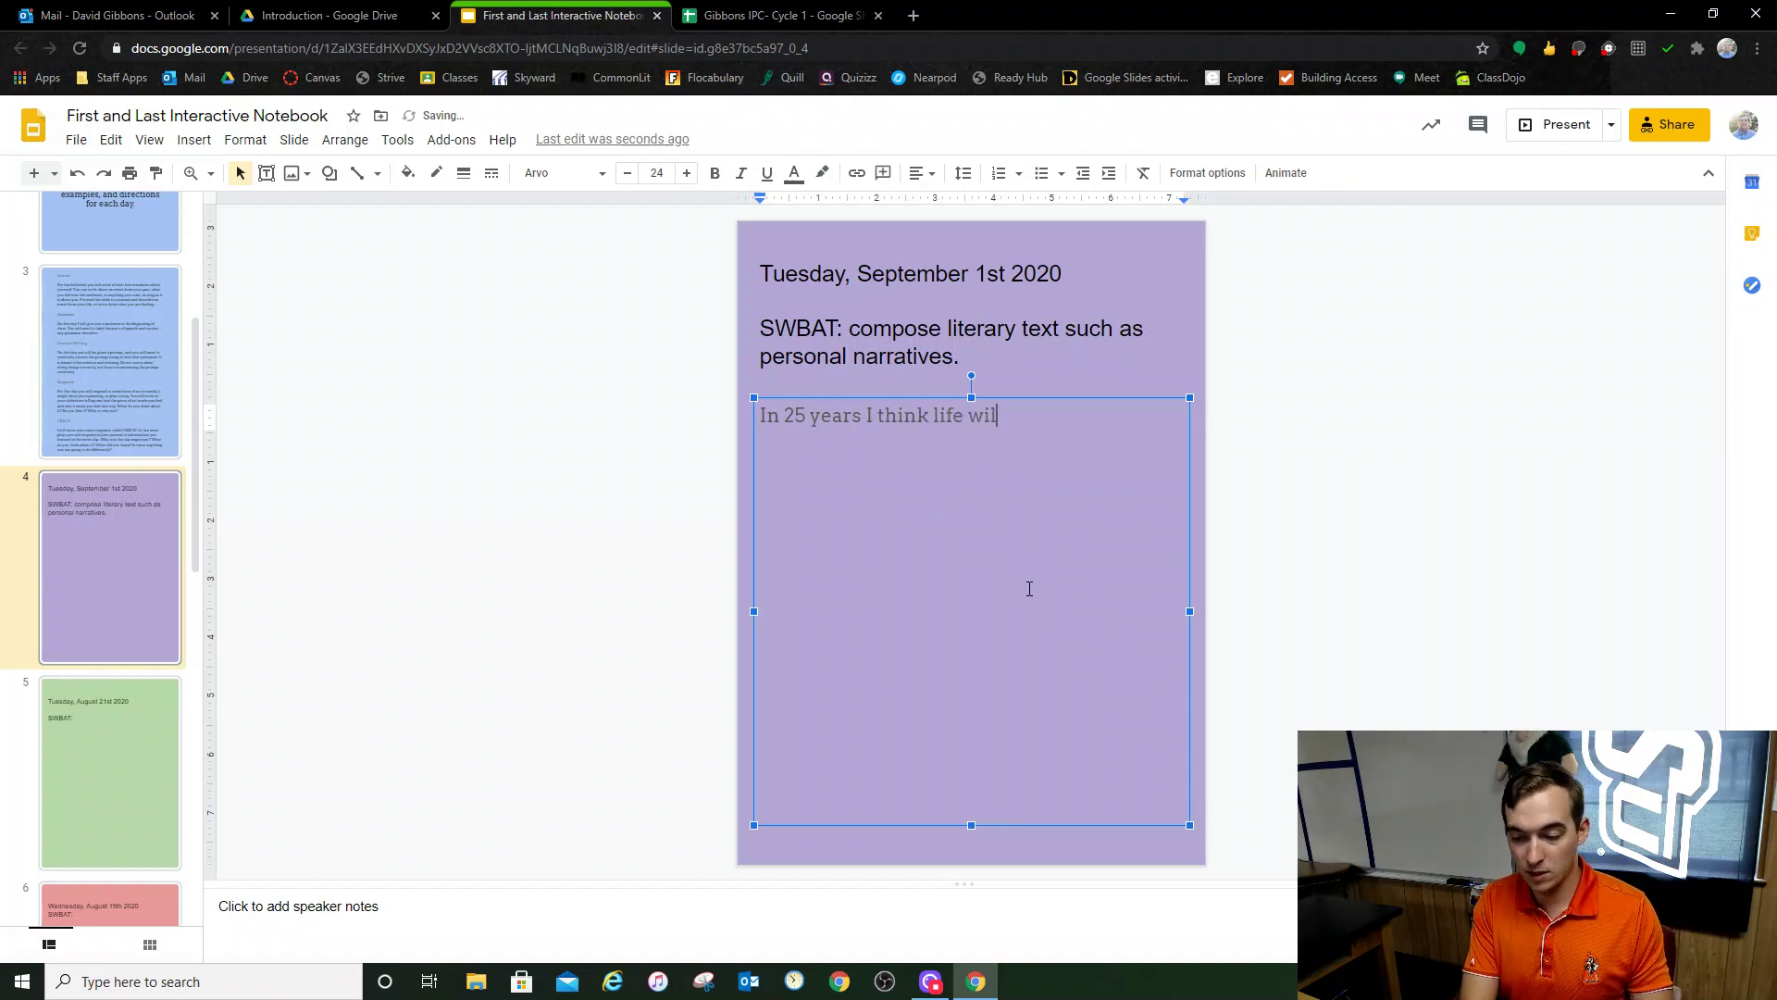
pyautogui.write('l be like')
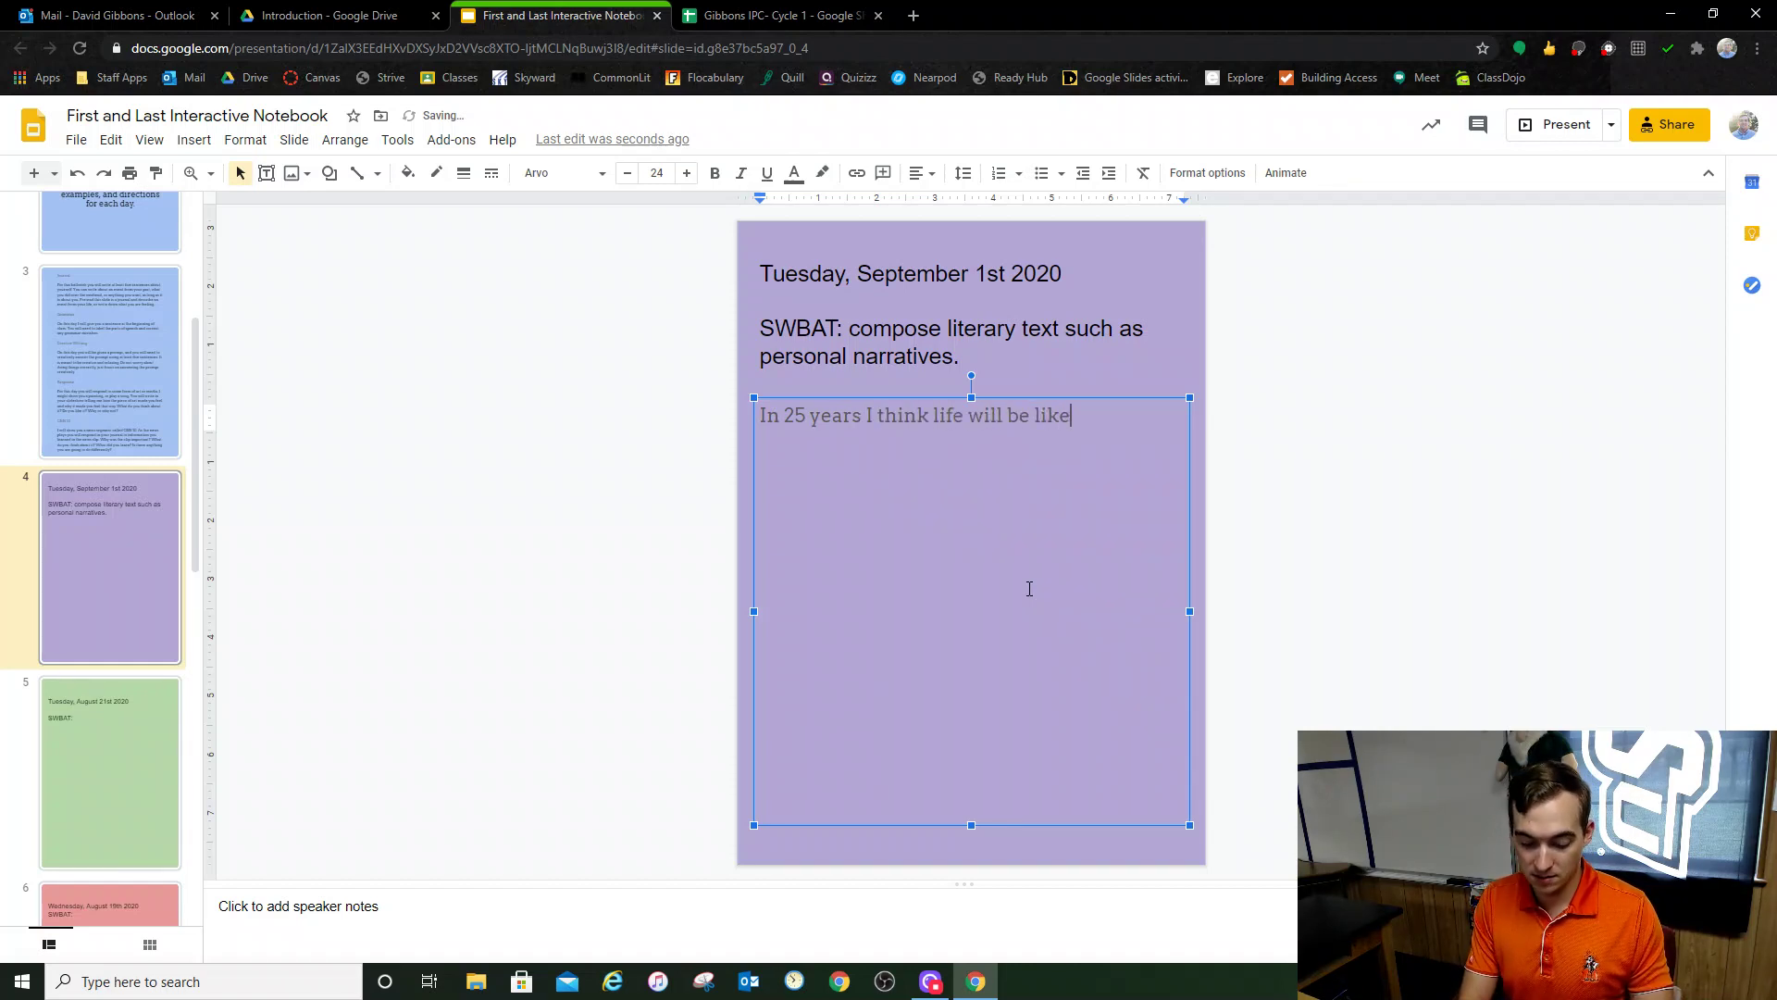
pyautogui.write('...')
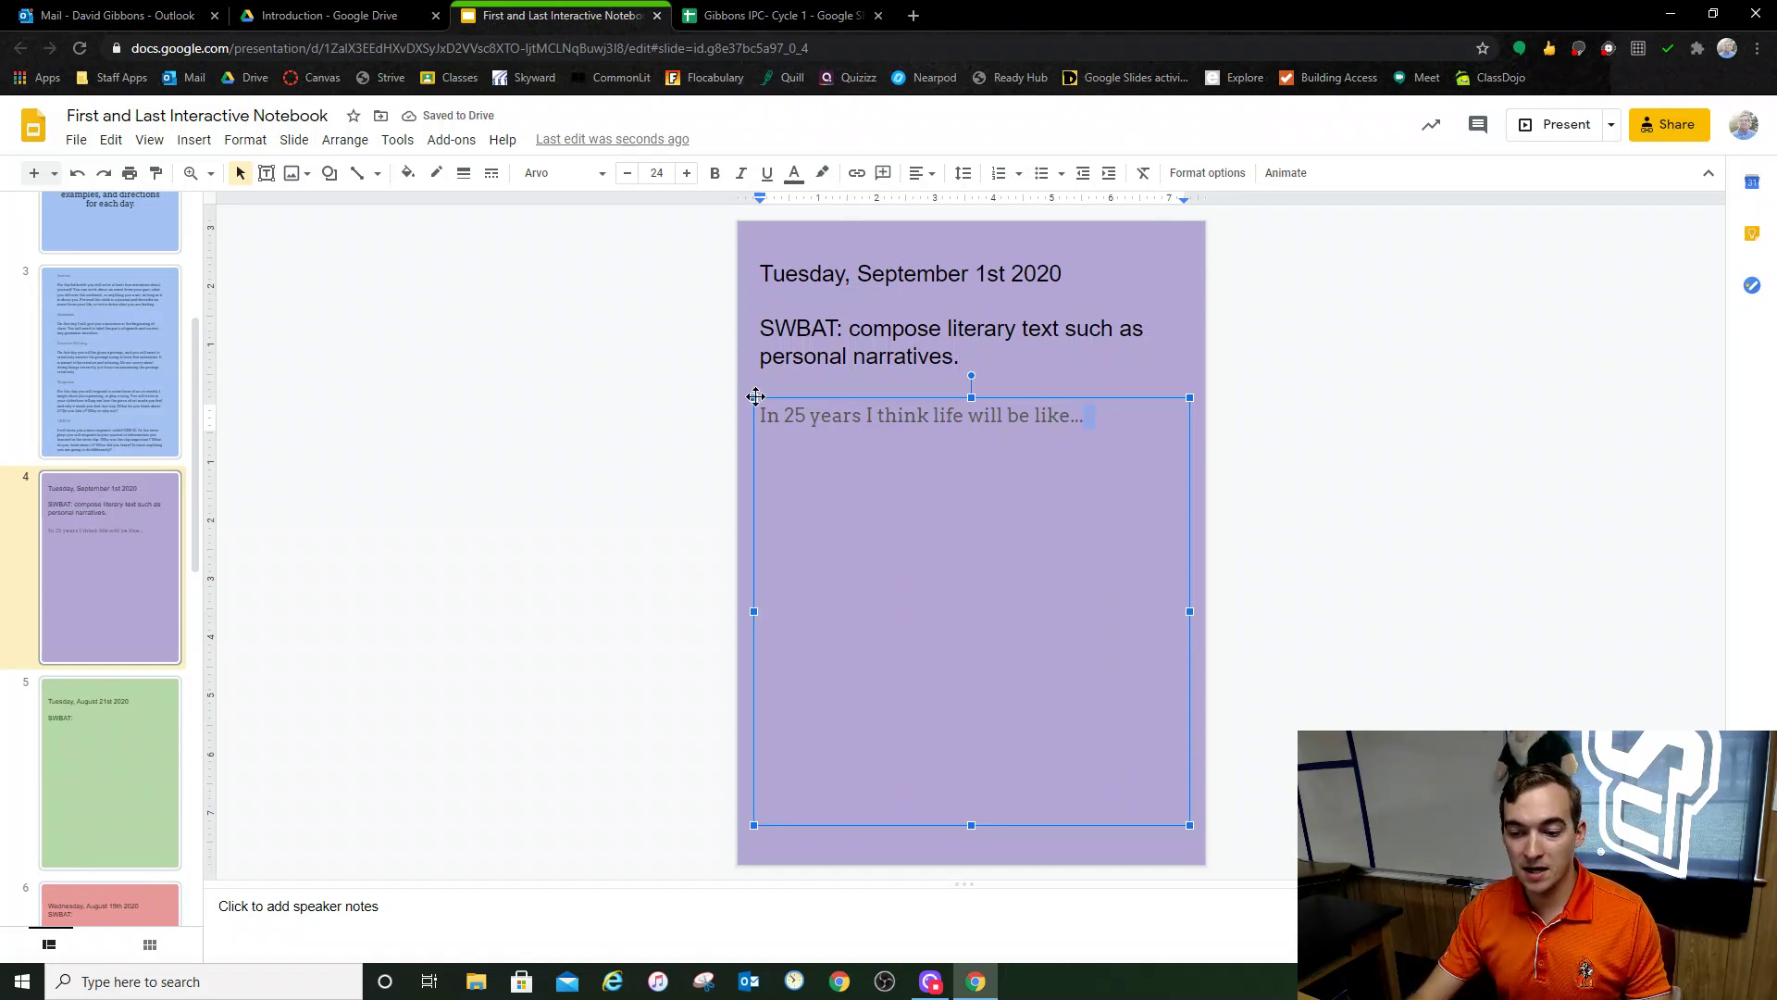
pyautogui.hotkey('ctrl', 'a')
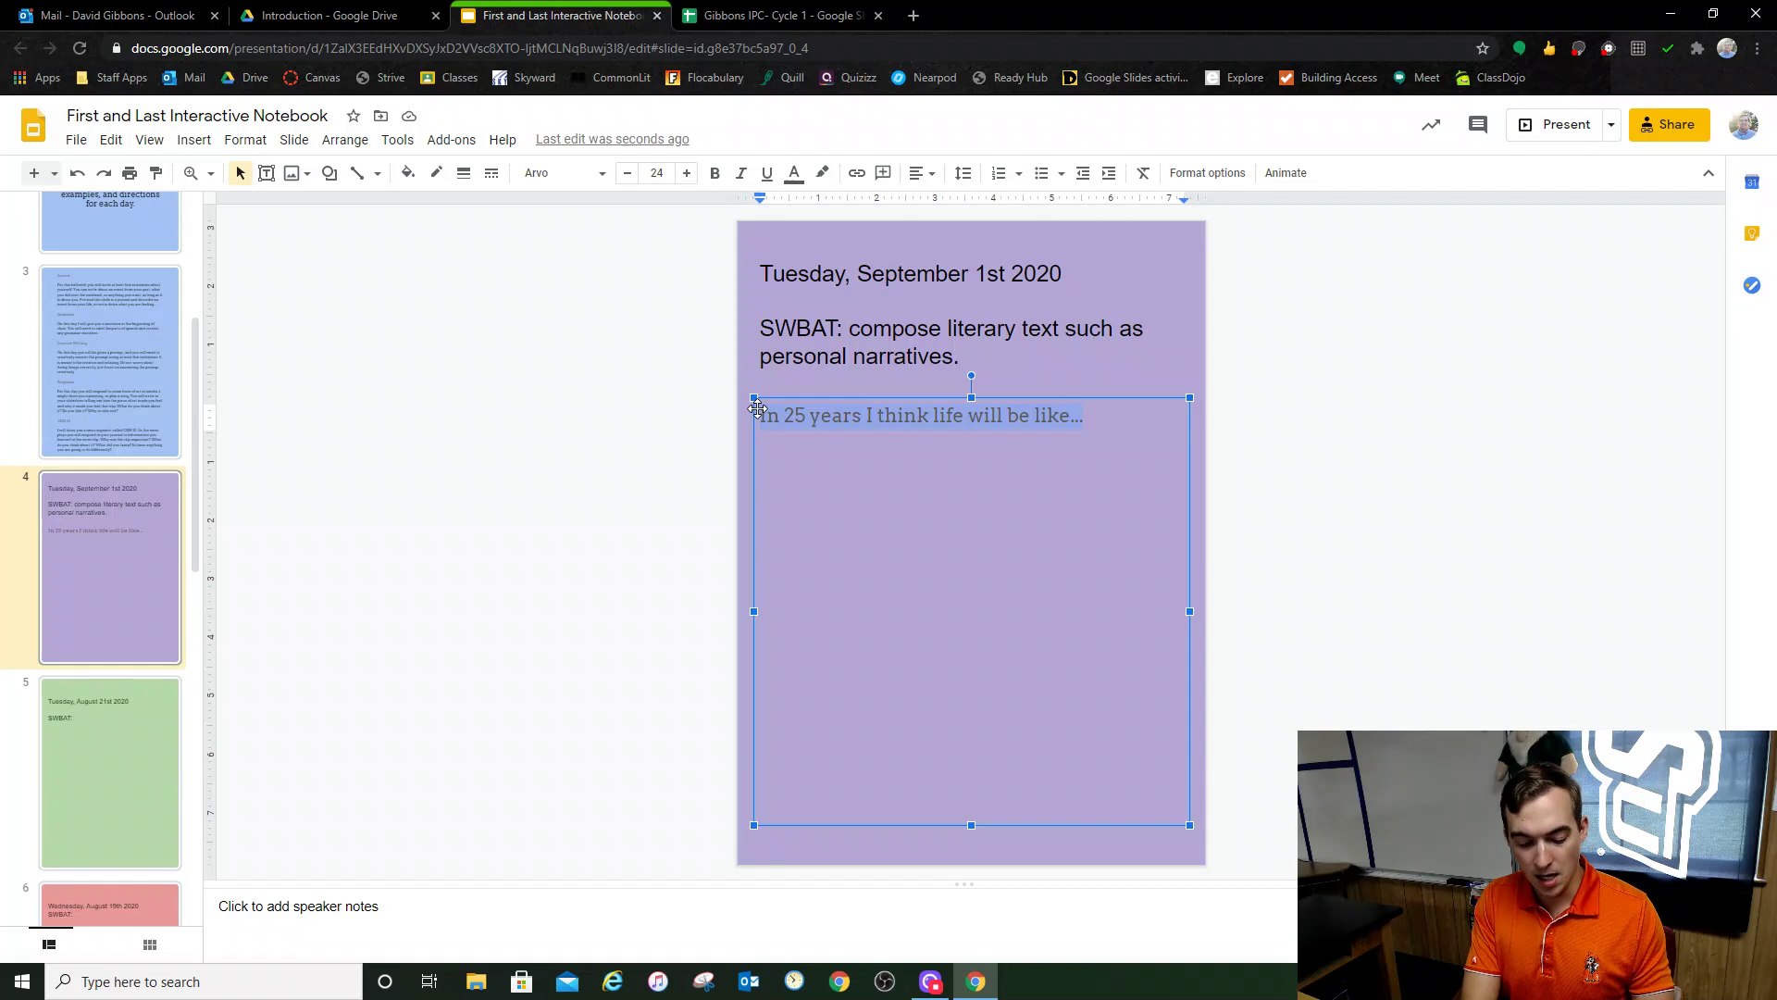
pyautogui.write('This weekend w')
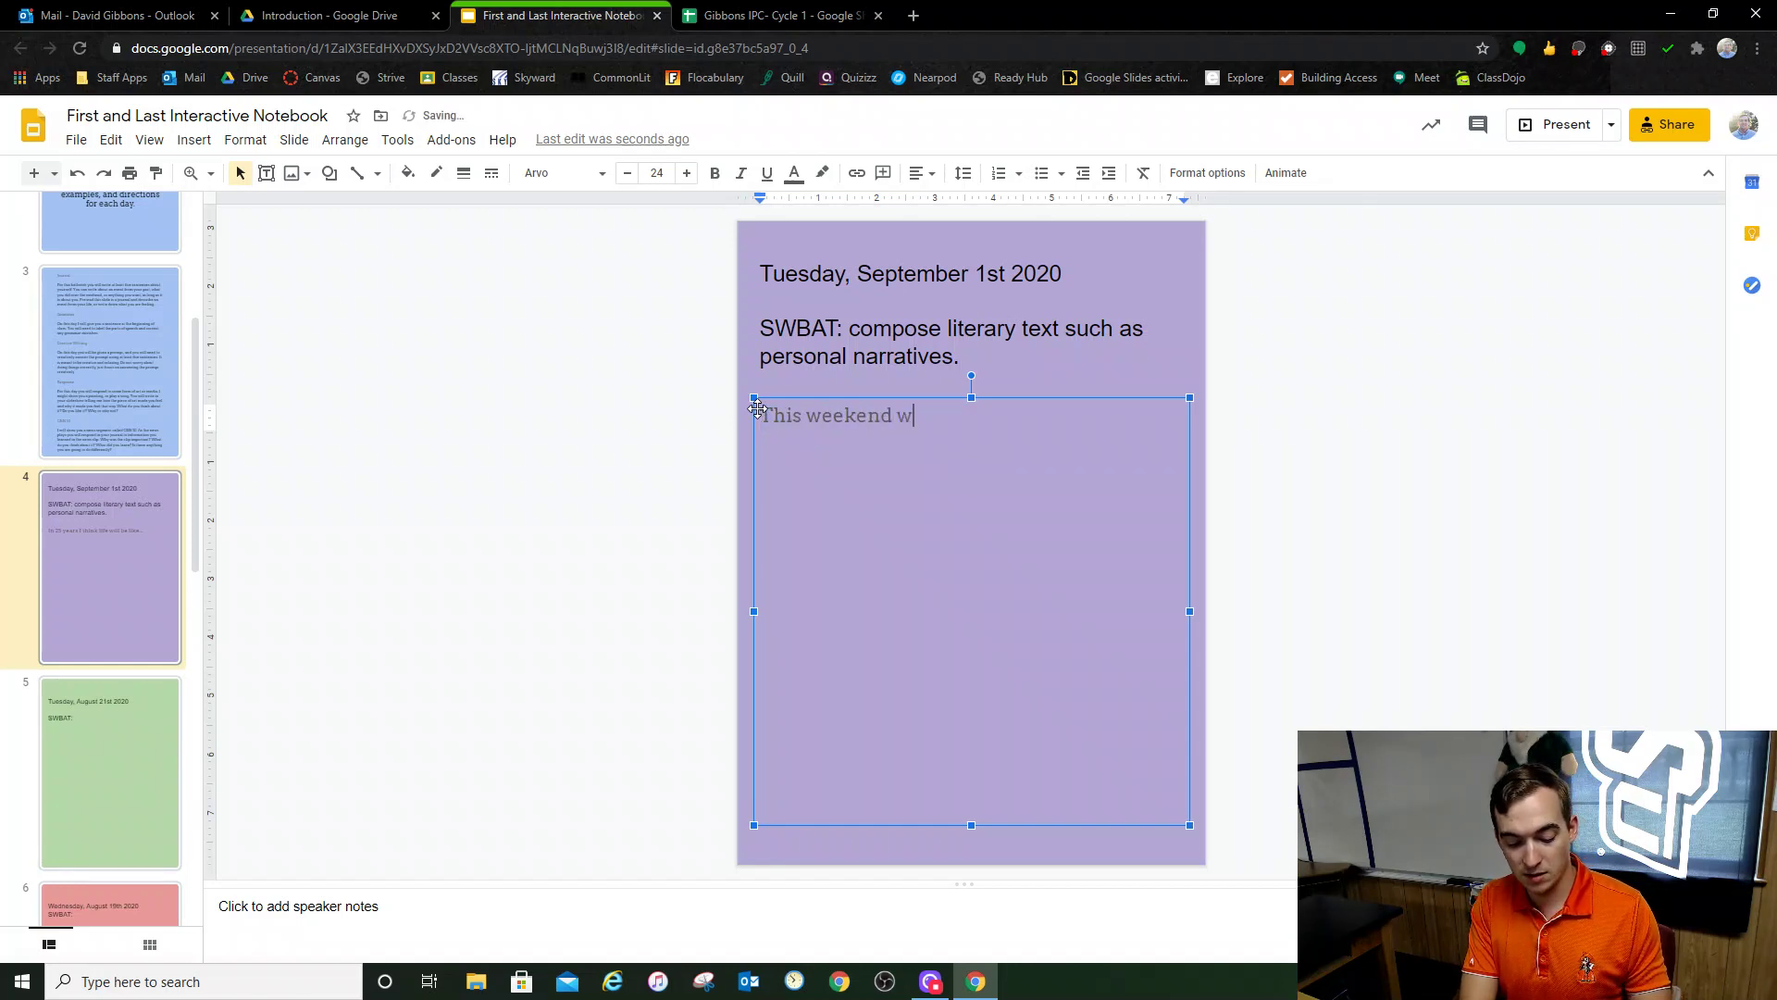
pyautogui.write('as really great')
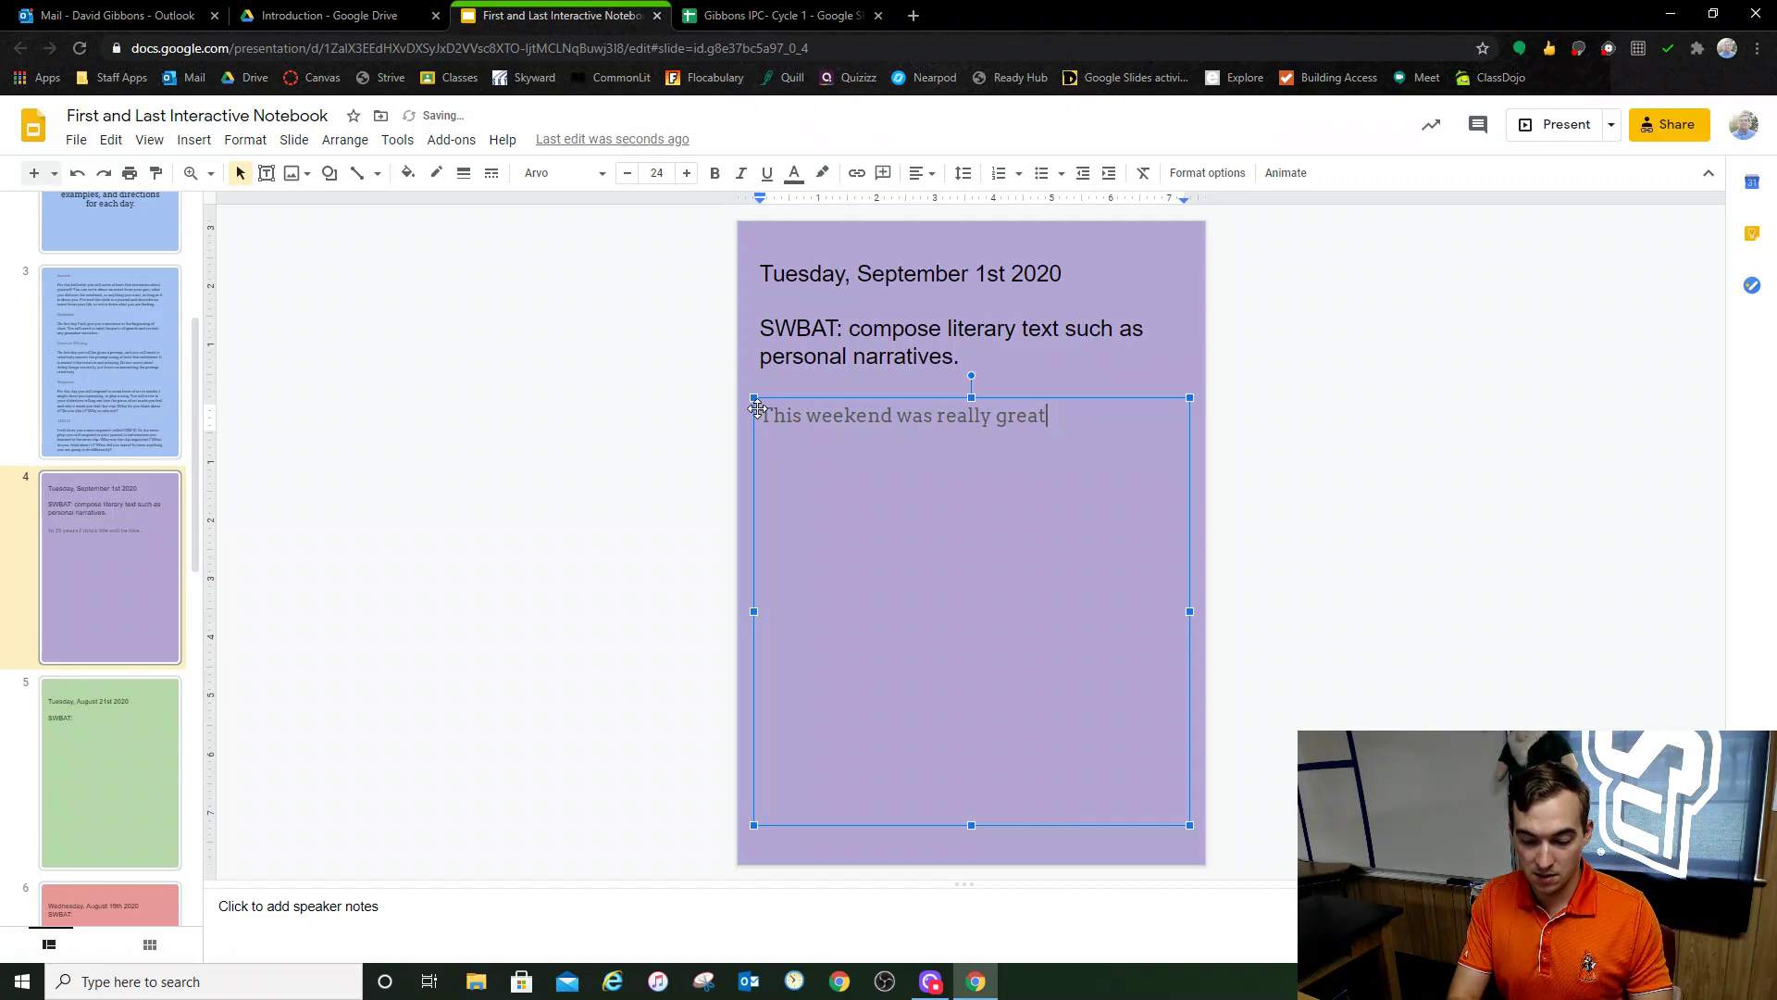
pyautogui.write('/....')
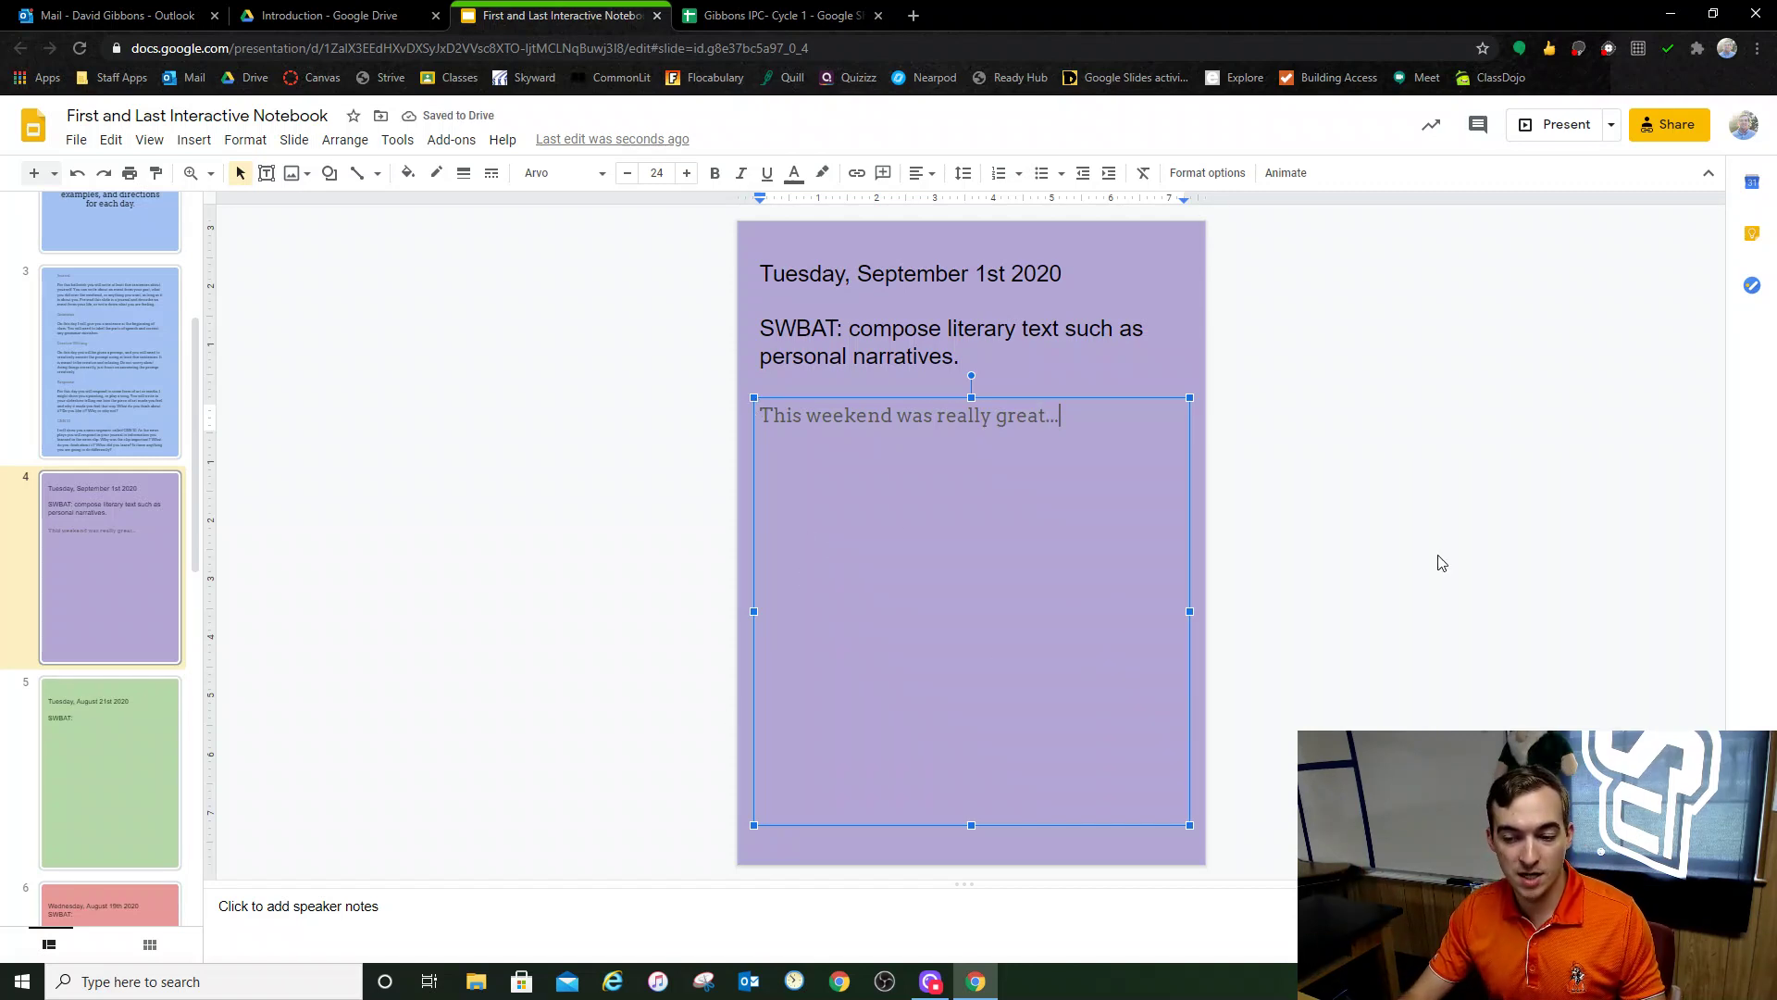
pyautogui.click(719, 654)
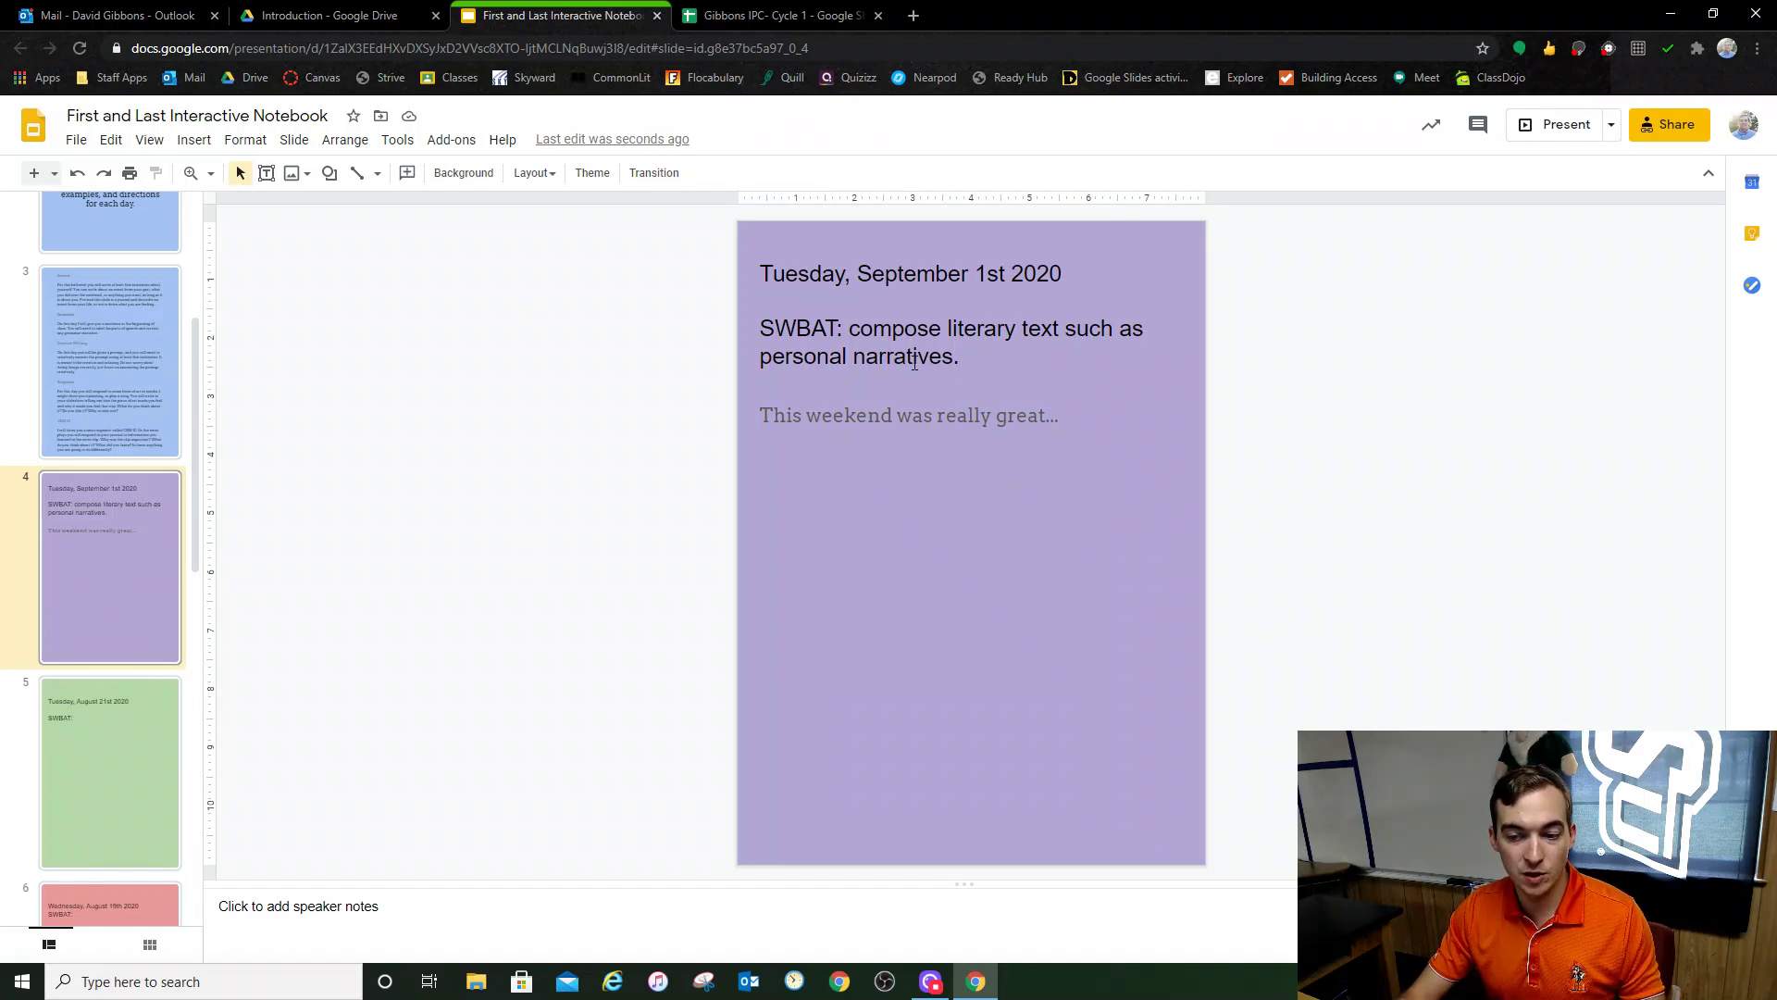
# Step: Browse slides 5–8 and settle on the Wednesday, August 19th 2020 slide
pyautogui.click(896, 687)
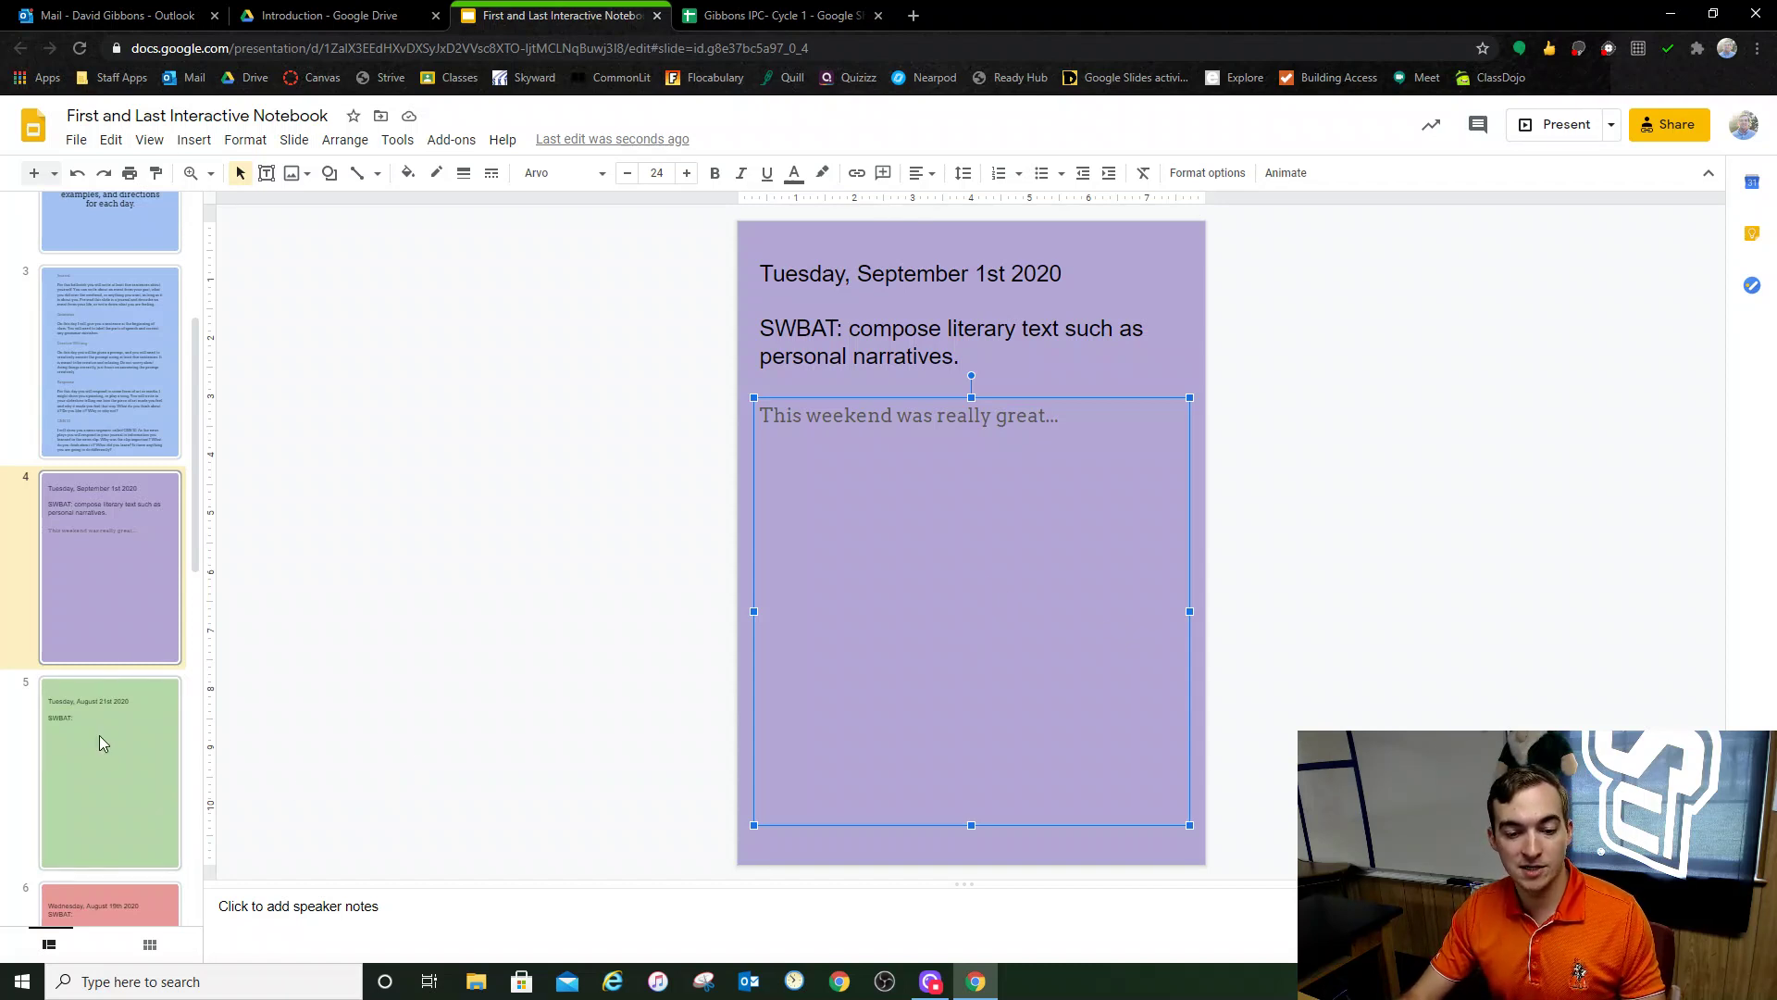
pyautogui.click(91, 767)
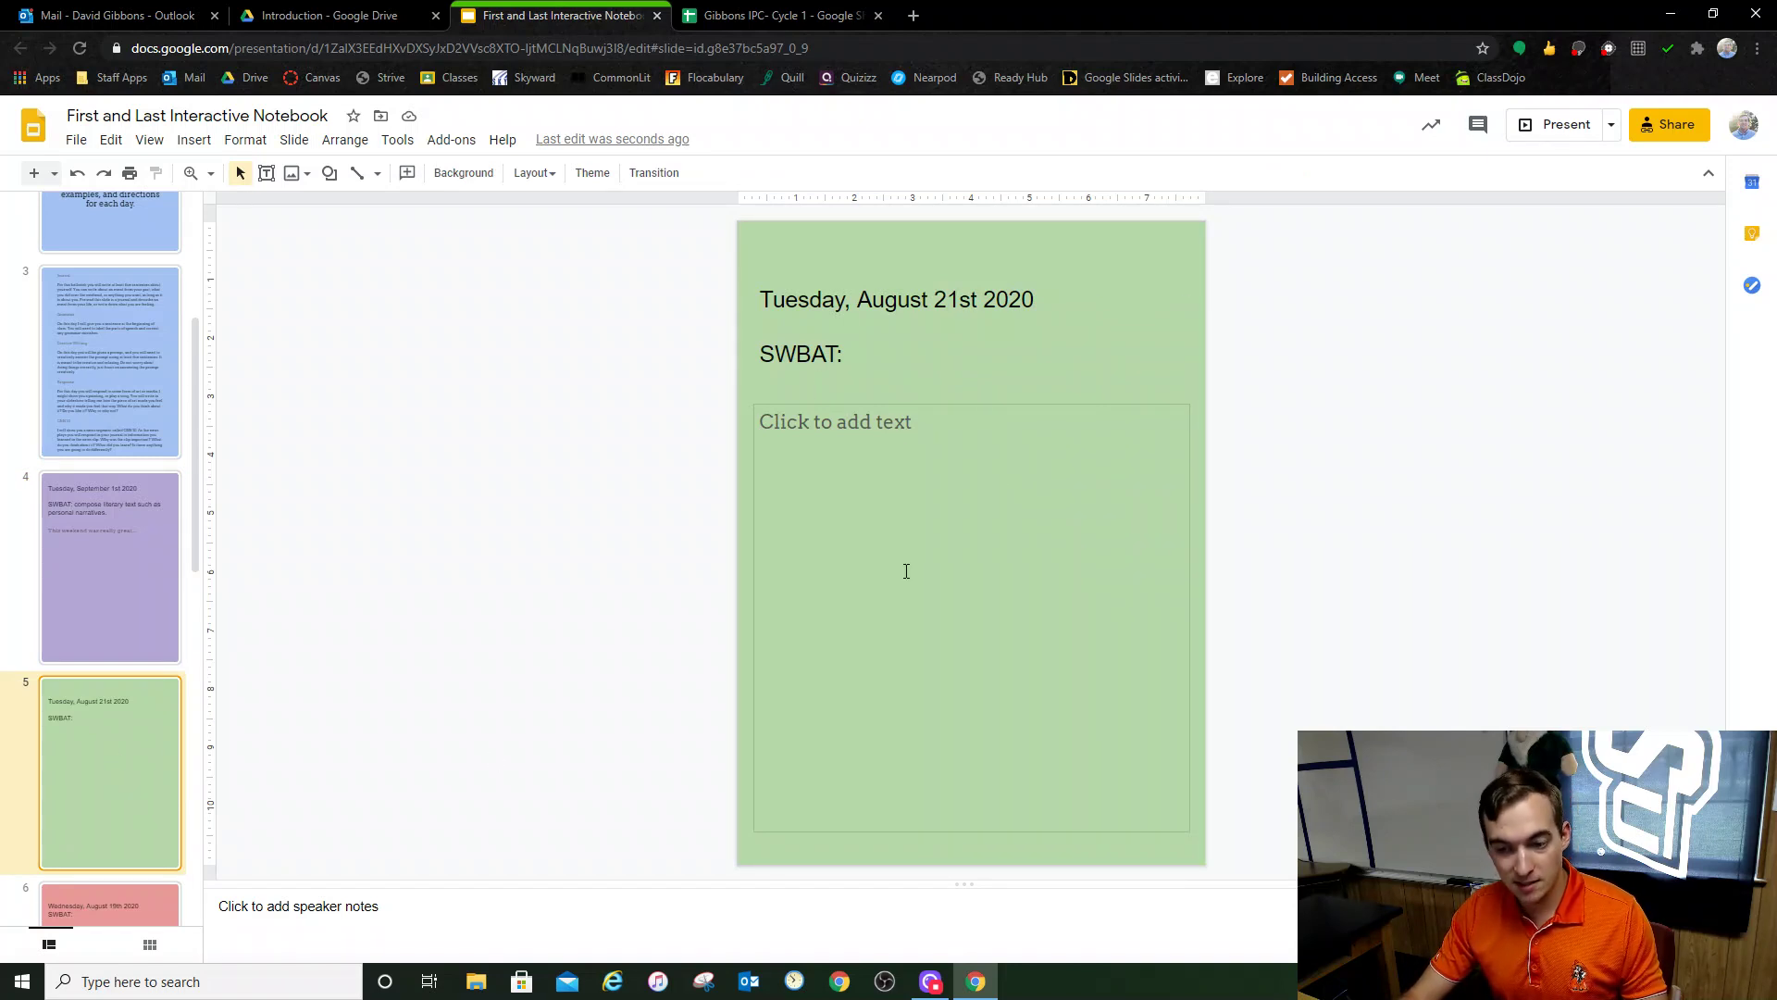
pyautogui.scroll(-4, 127, 625)
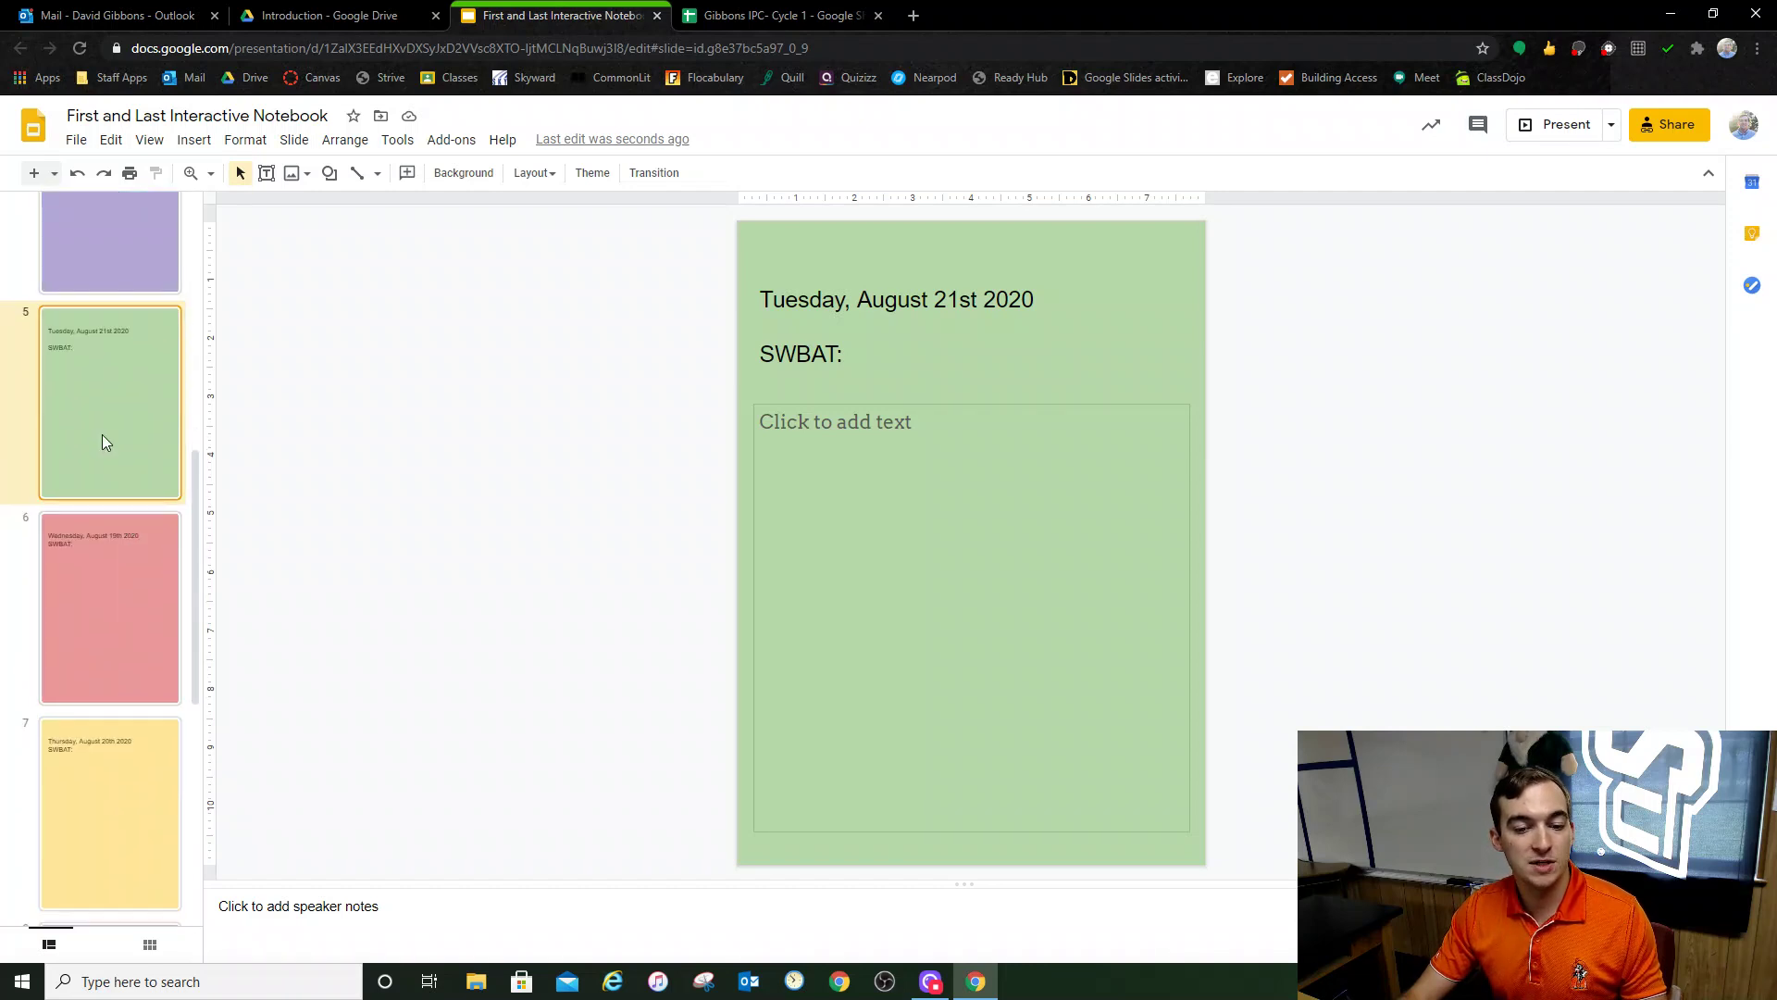
pyautogui.press('Down')
pyautogui.press('Down')
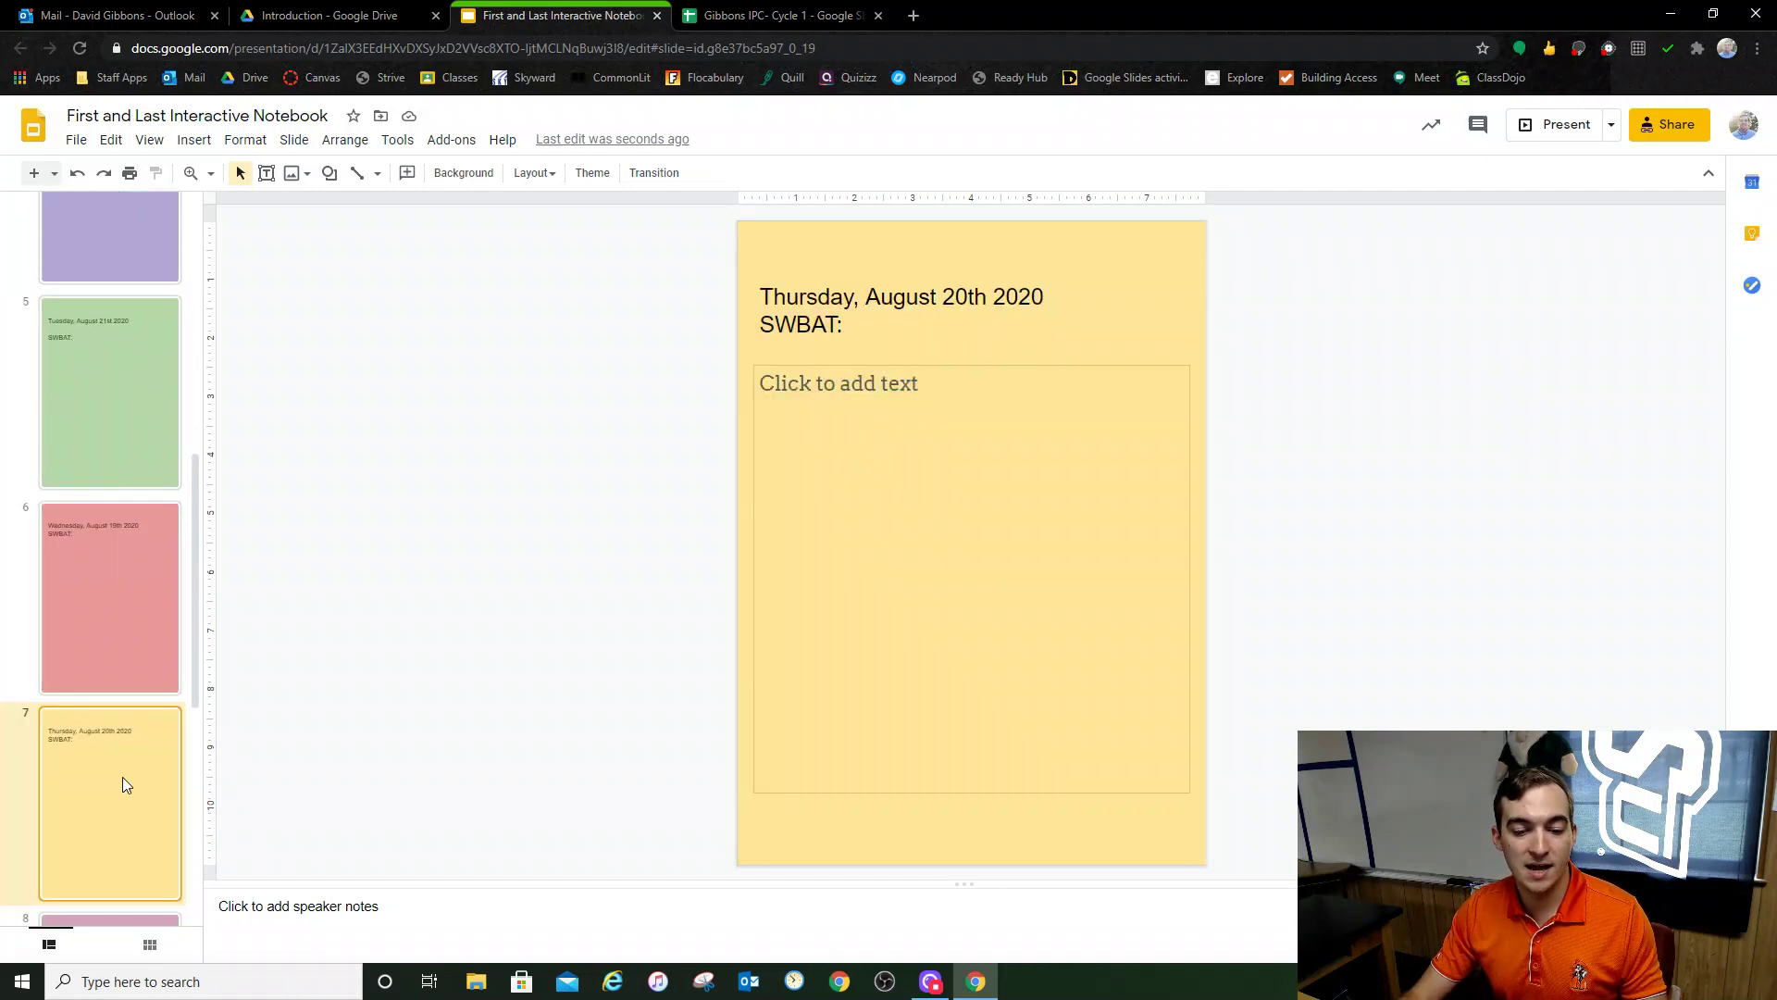
pyautogui.scroll(-6, 122, 775)
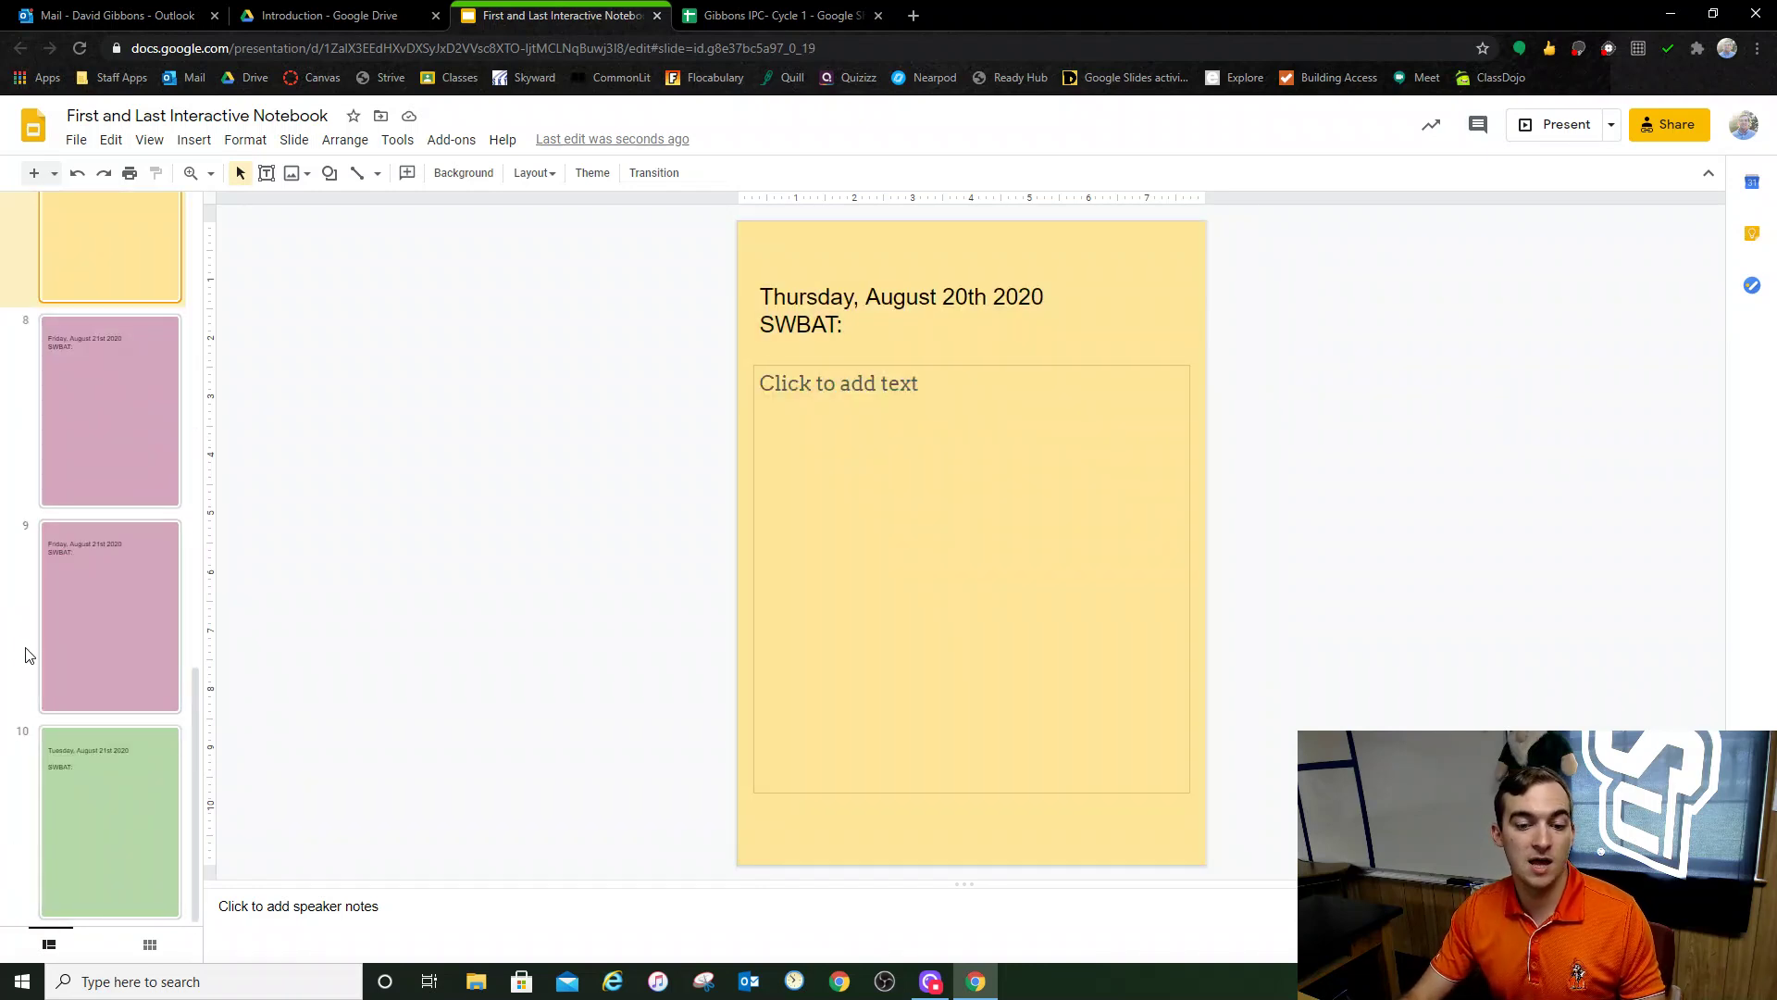
pyautogui.scroll(3, 101, 718)
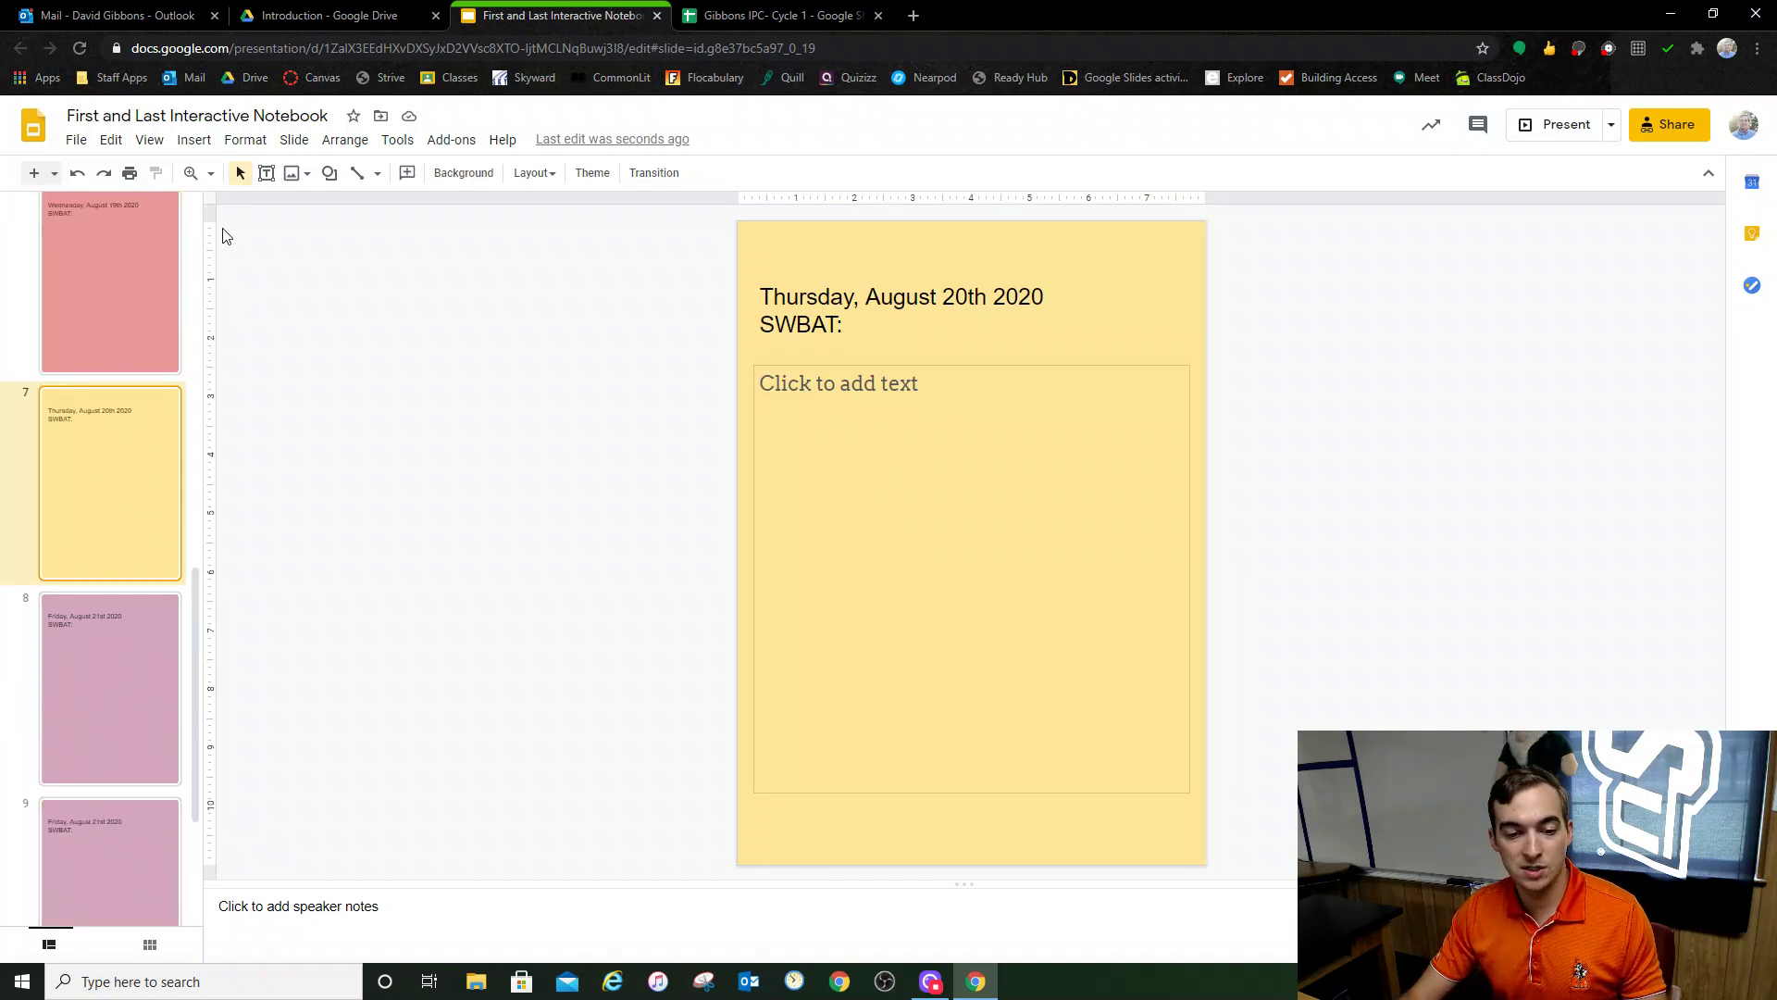
pyautogui.click(135, 702)
pyautogui.click(114, 344)
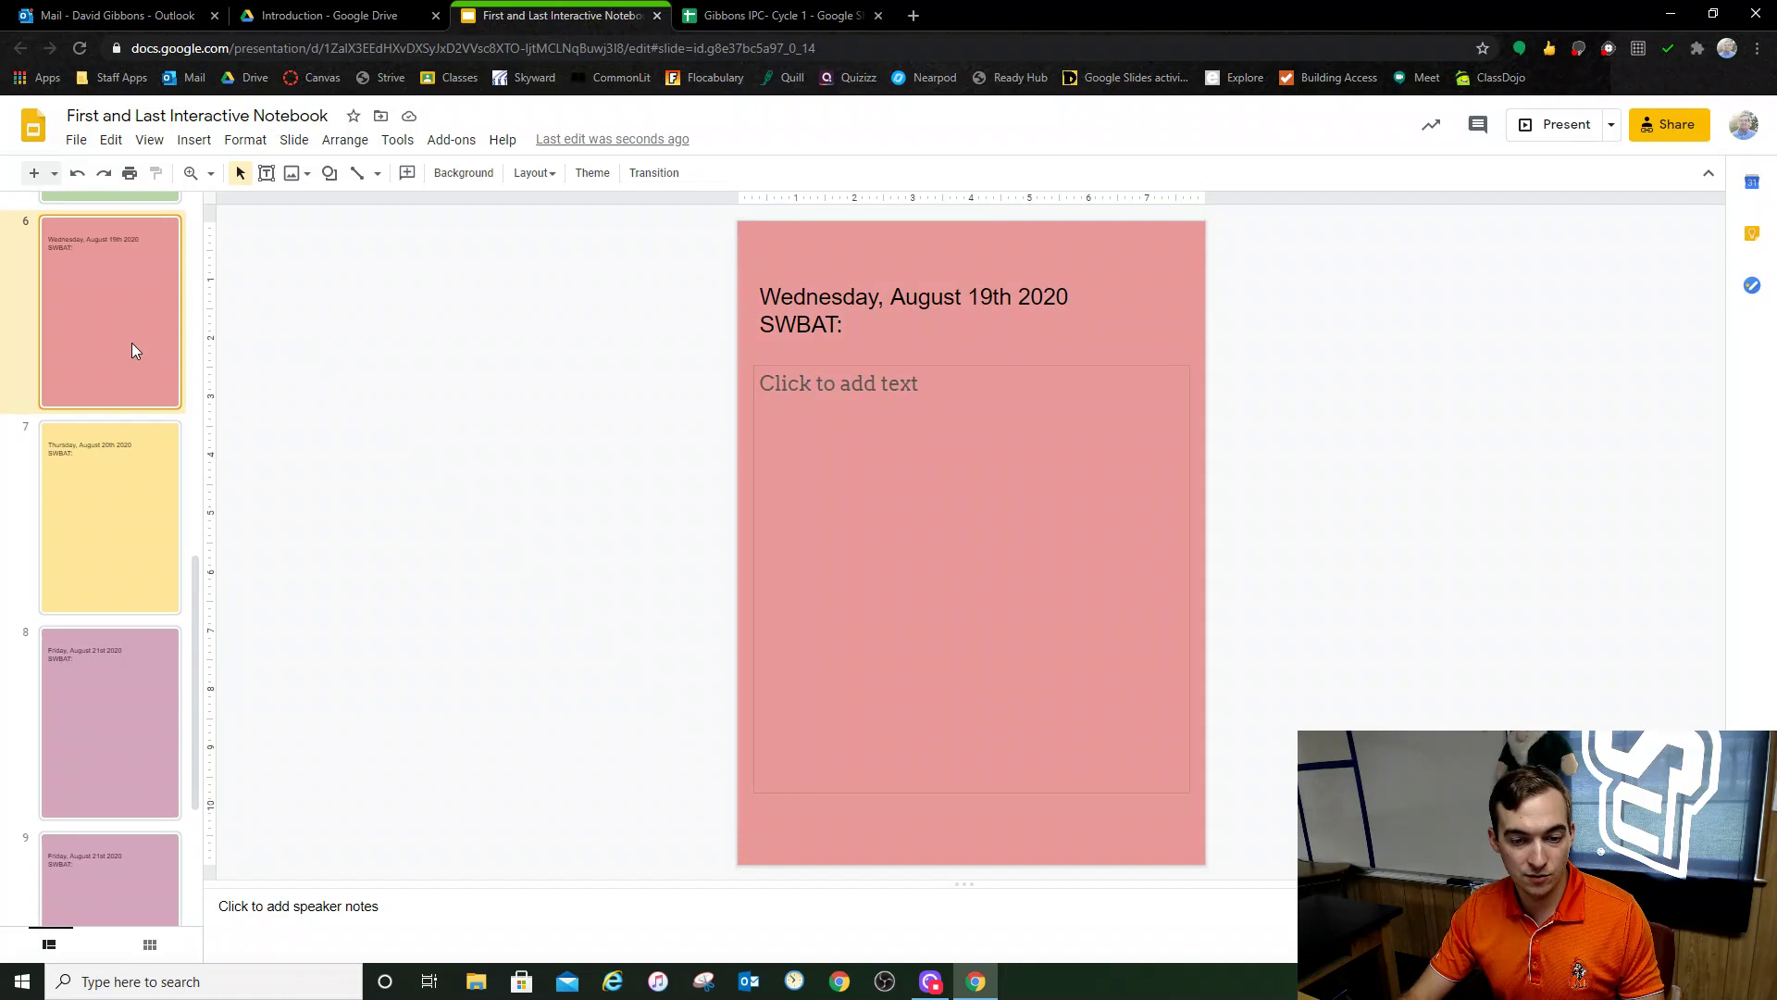
pyautogui.scroll(1, 92, 398)
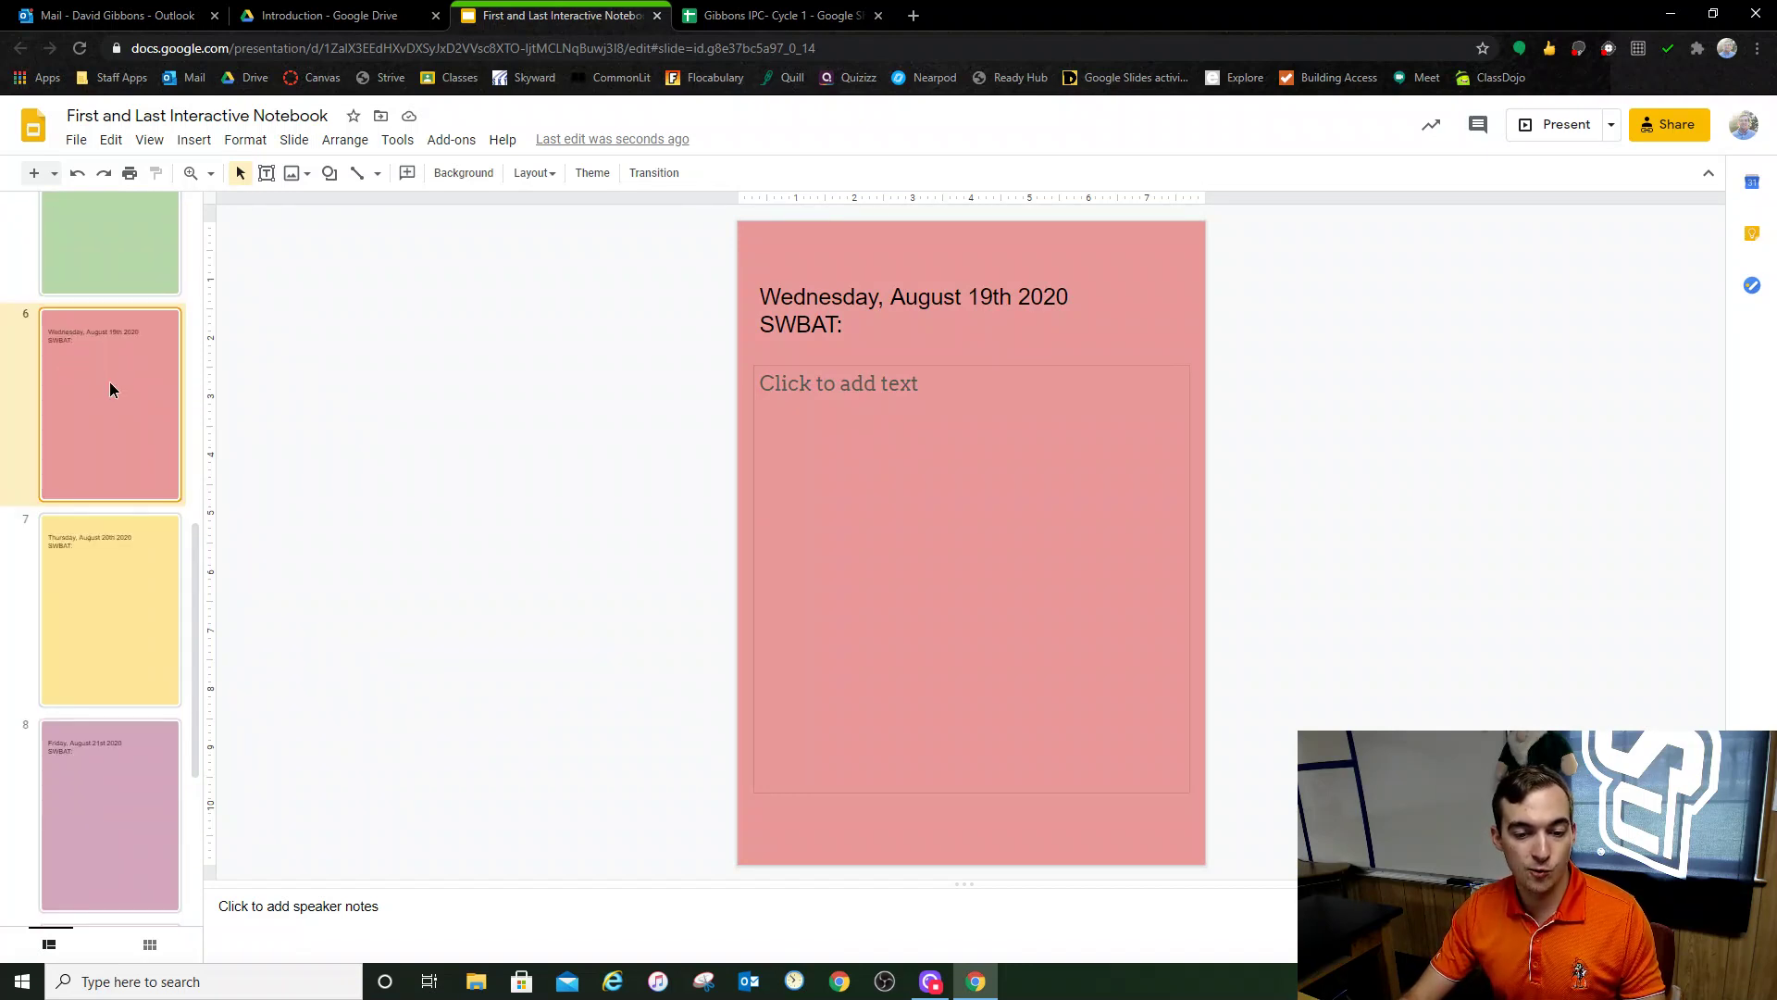
# Step: Duplicate the Wednesday, August 19th 2020 slide and move the copy last, as slide 11
pyautogui.rightClick(109, 388)
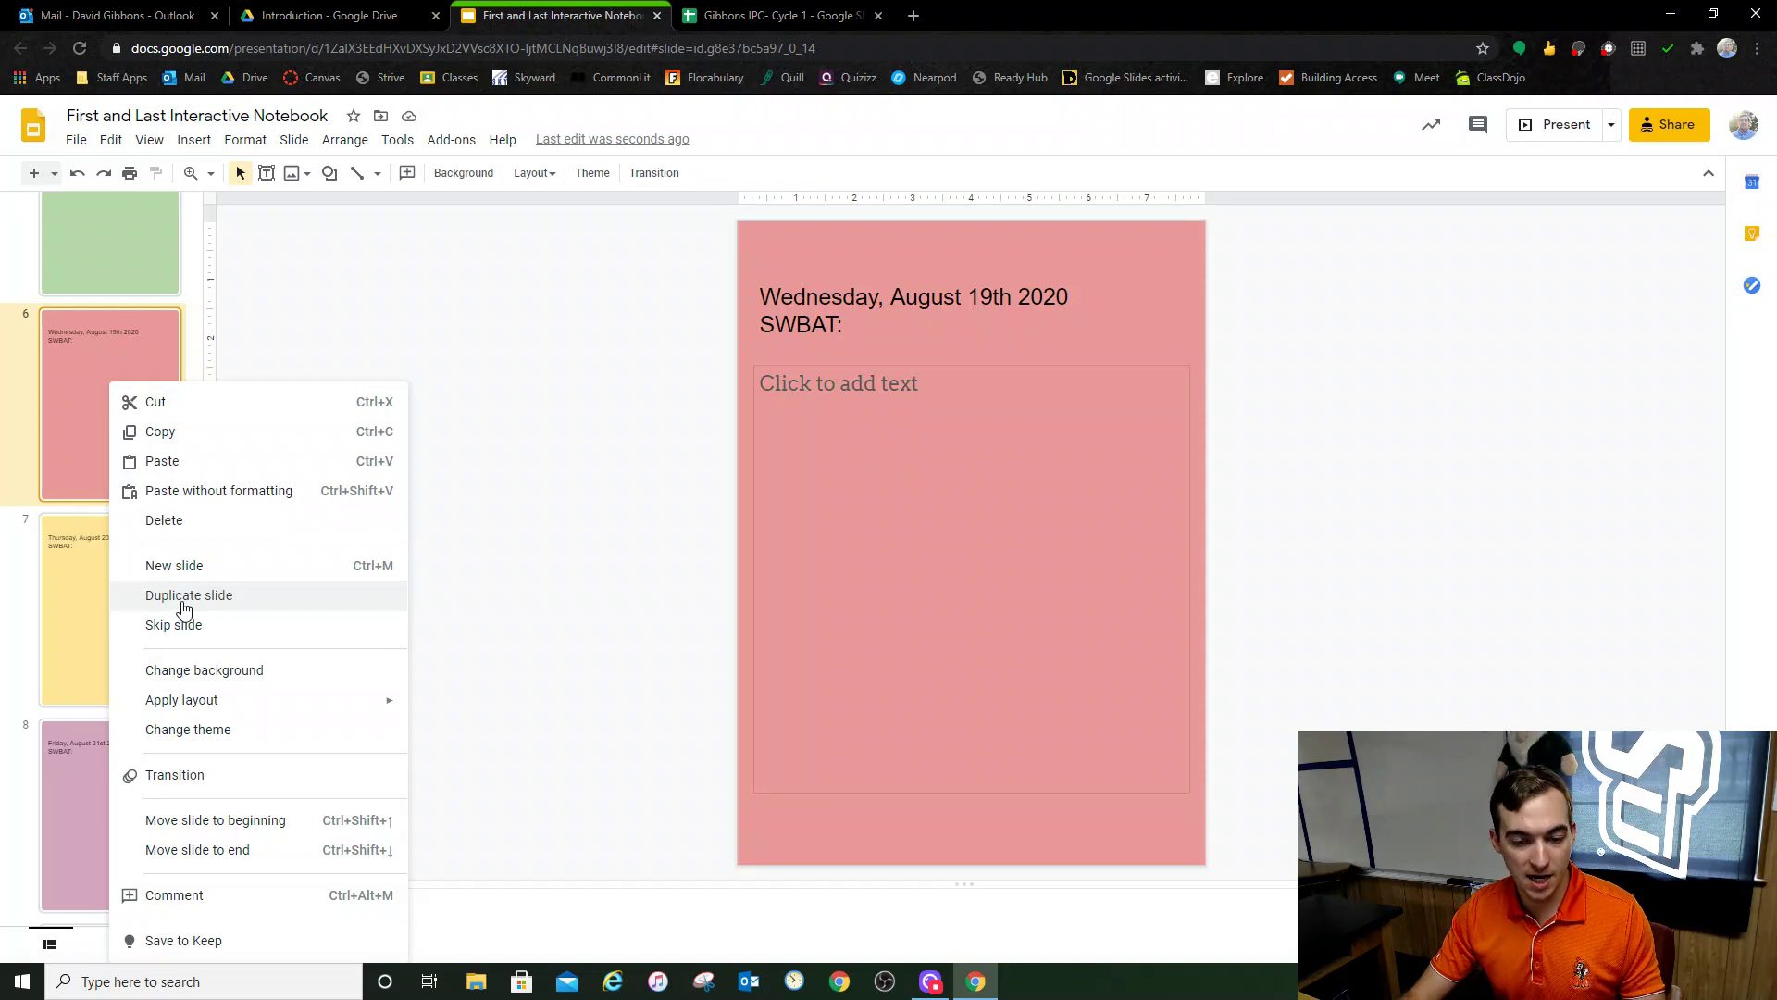
pyautogui.click(183, 597)
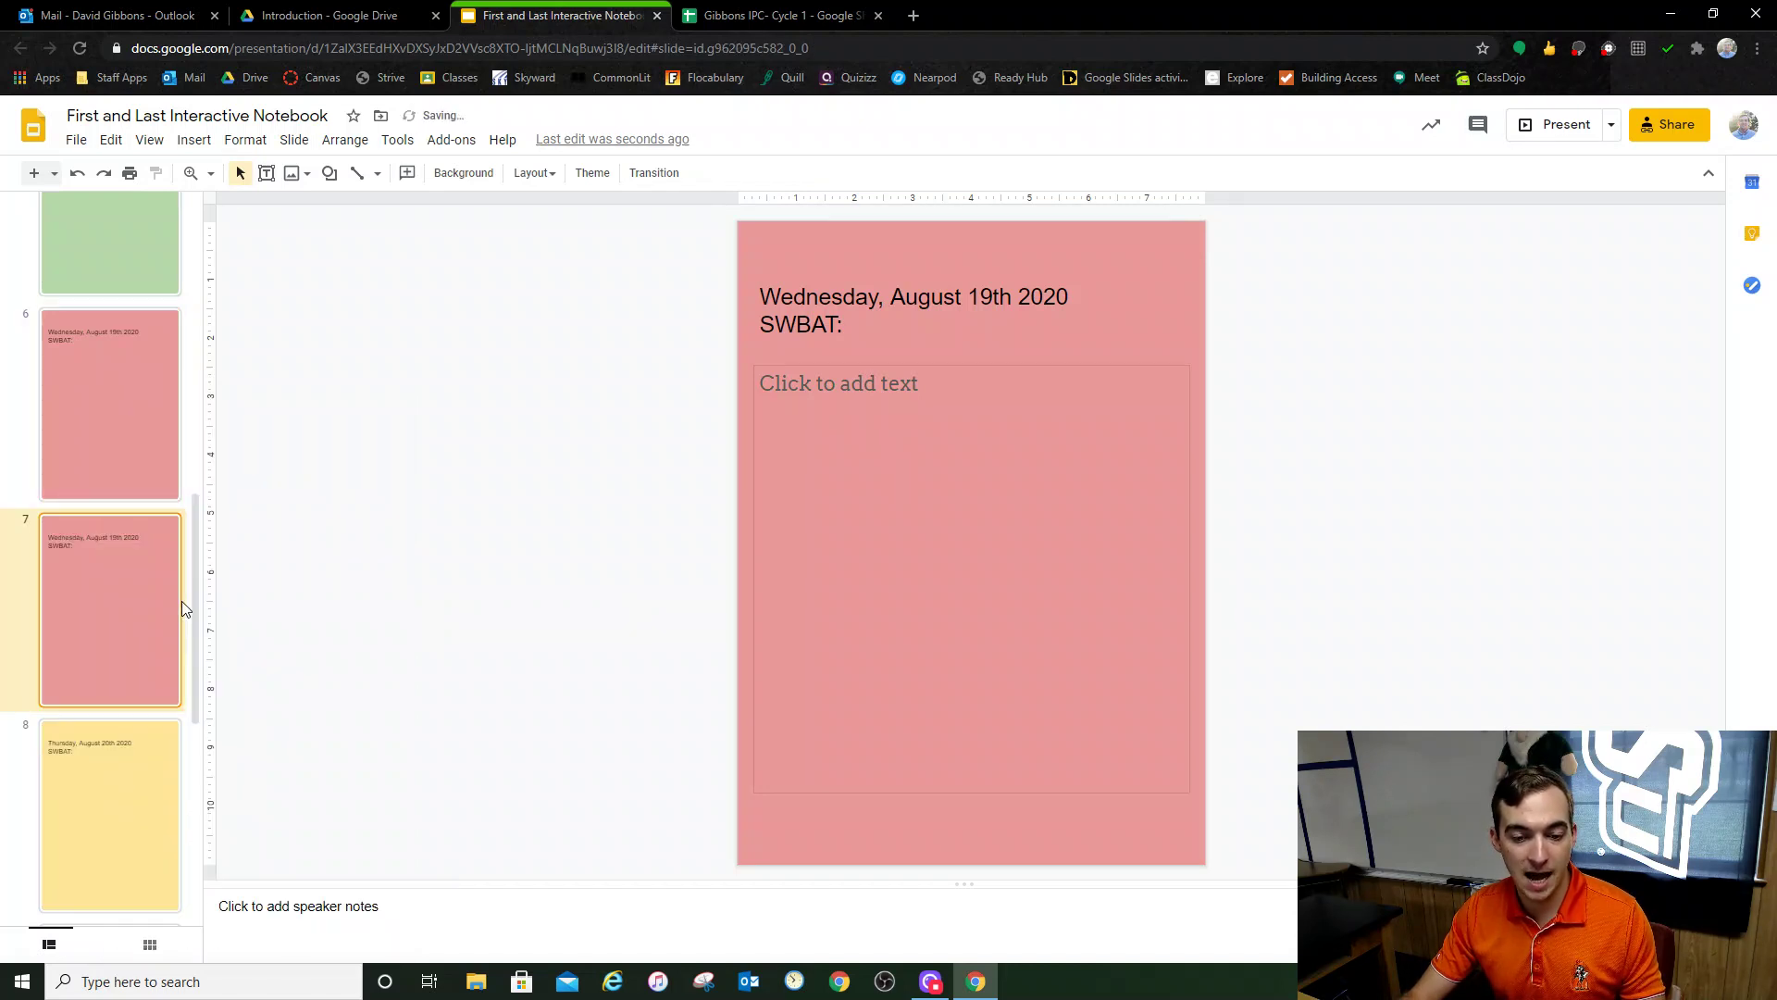
pyautogui.scroll(-2, 90, 776)
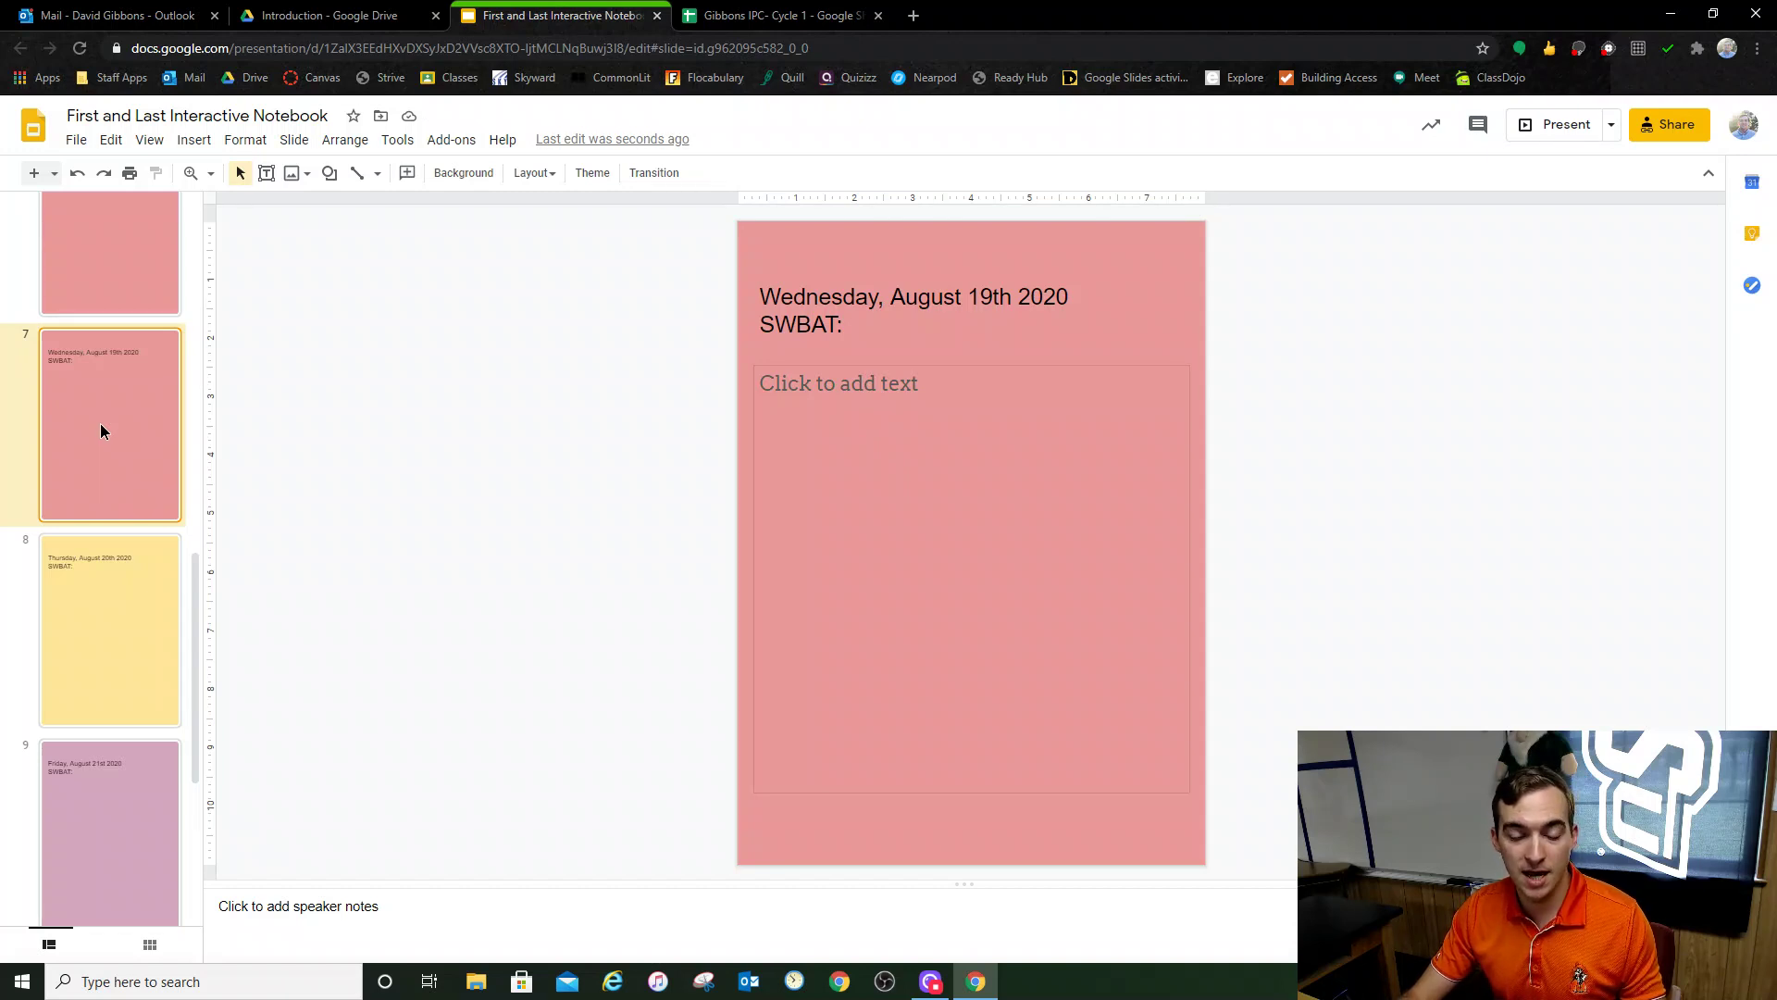
pyautogui.moveTo(142, 692); pyautogui.dragTo(120, 911)
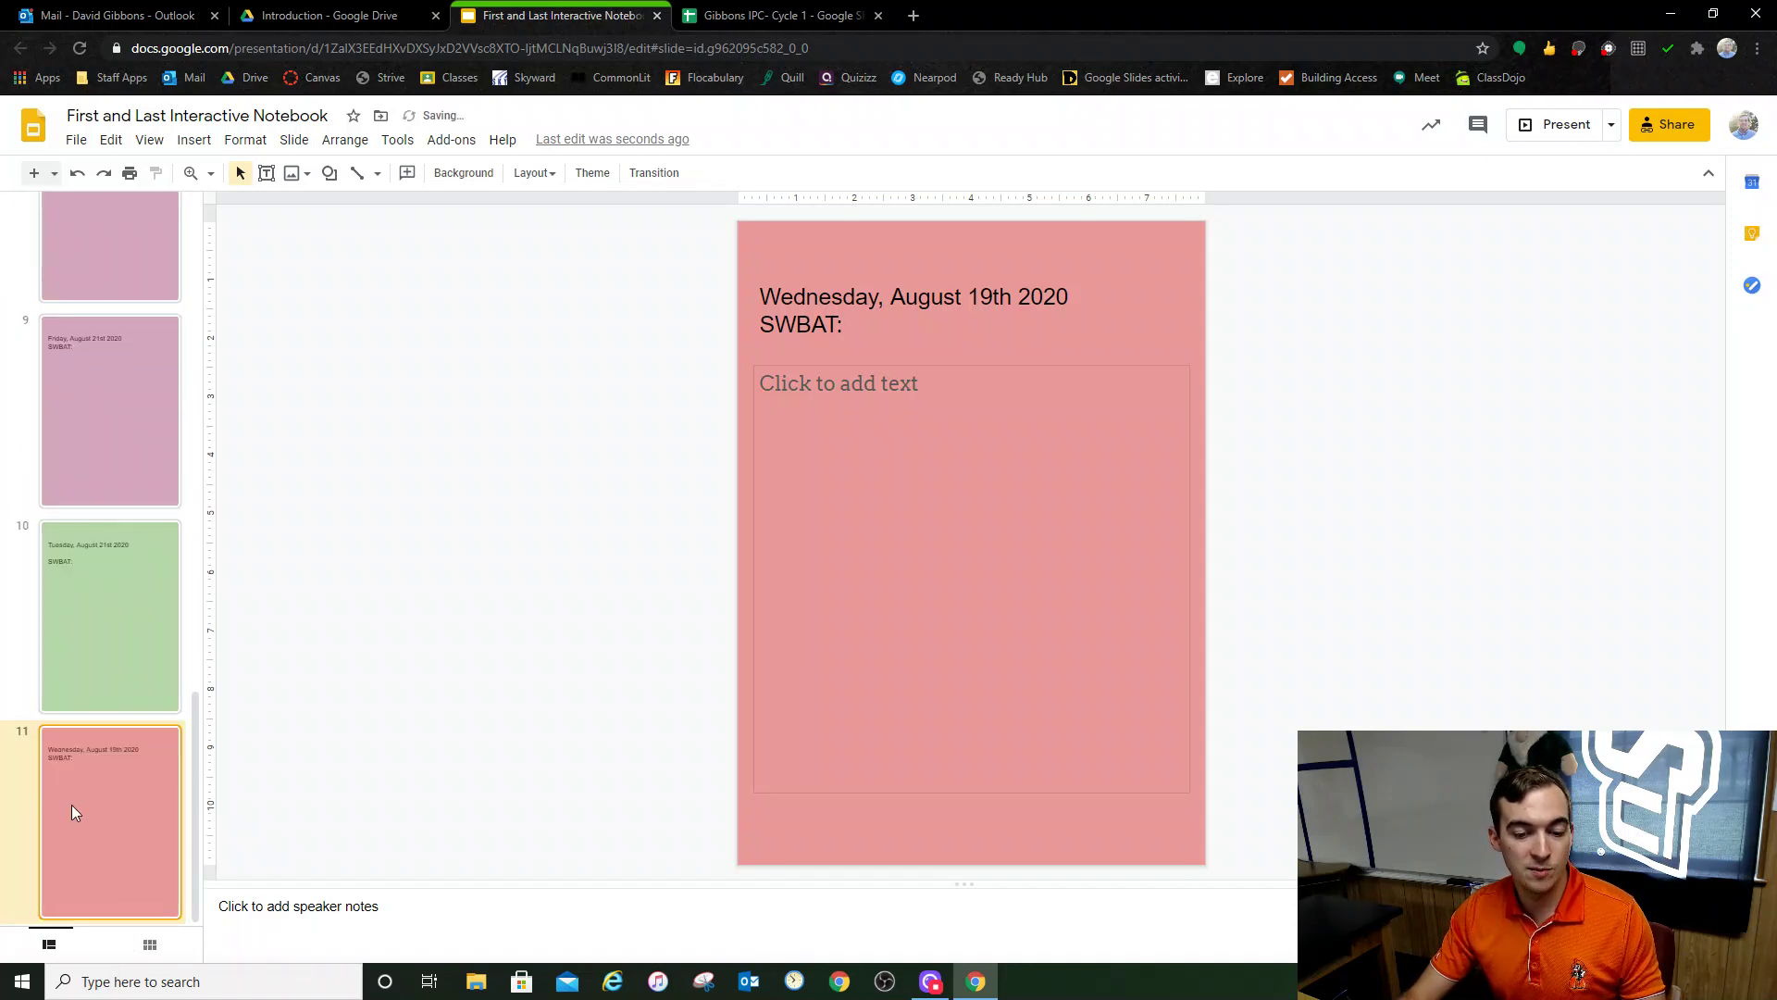
pyautogui.click(944, 296)
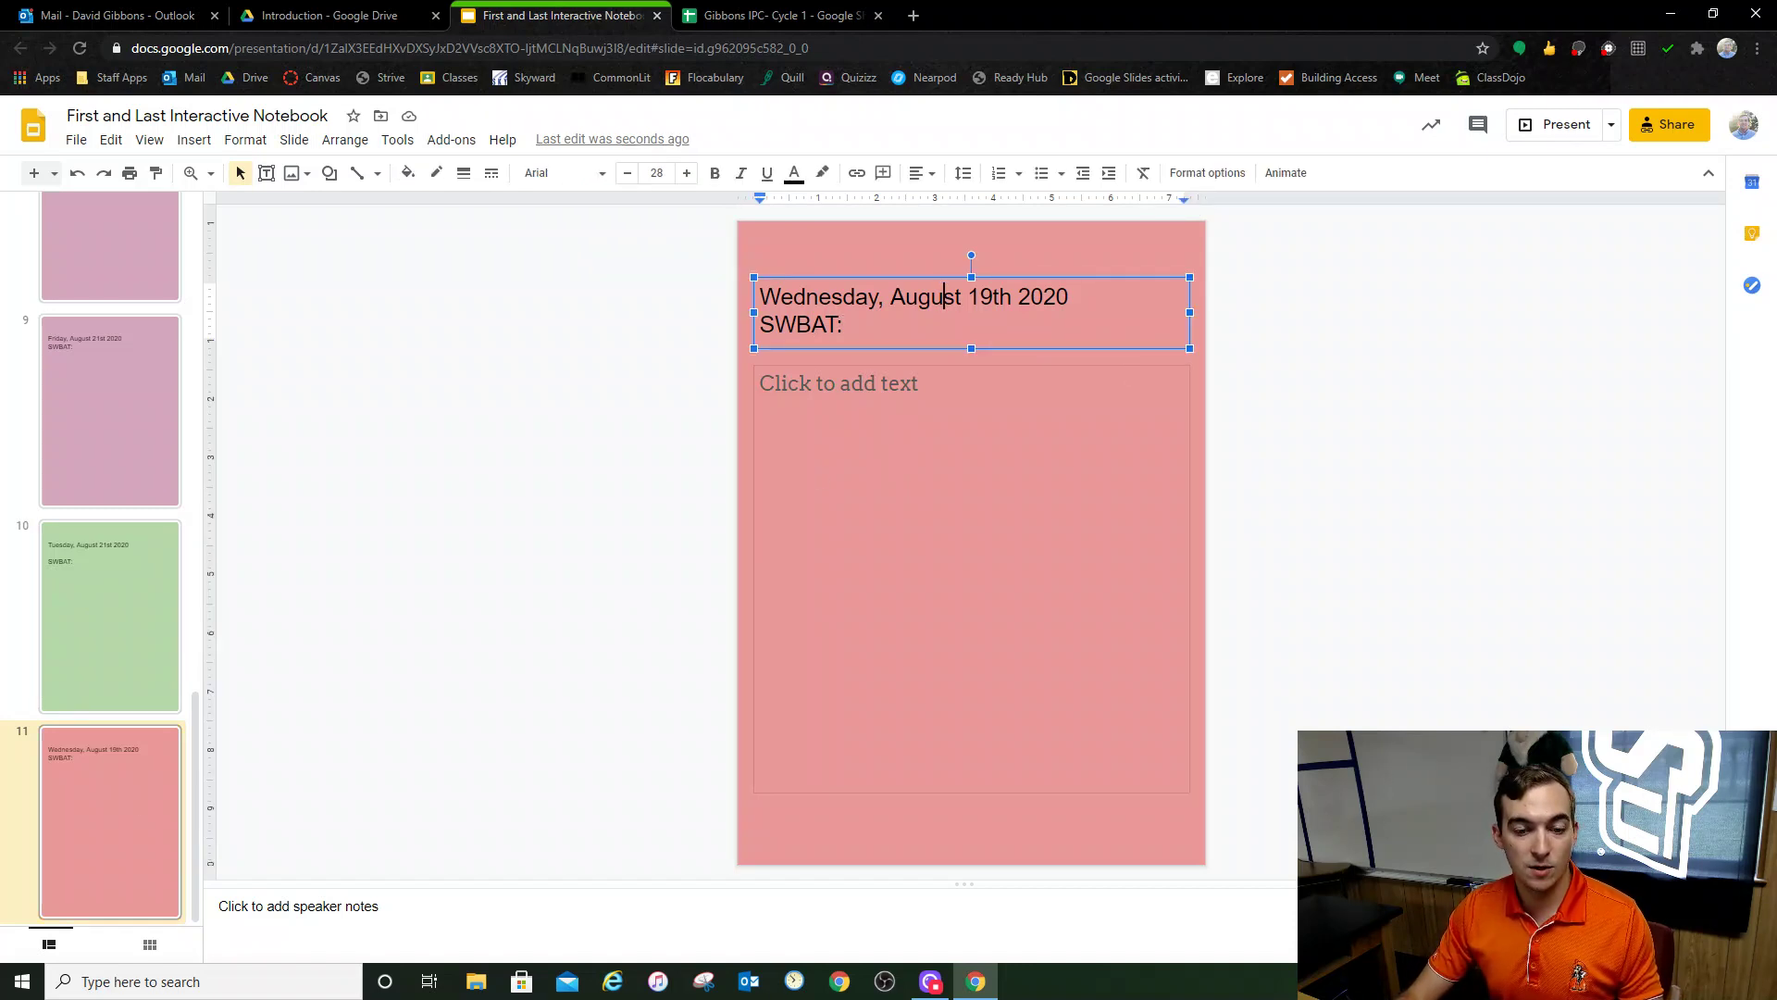
# Step: Bring up slide 10, the Tuesday, August 21st 2020 page with its blank SWBAT line
pyautogui.click(159, 567)
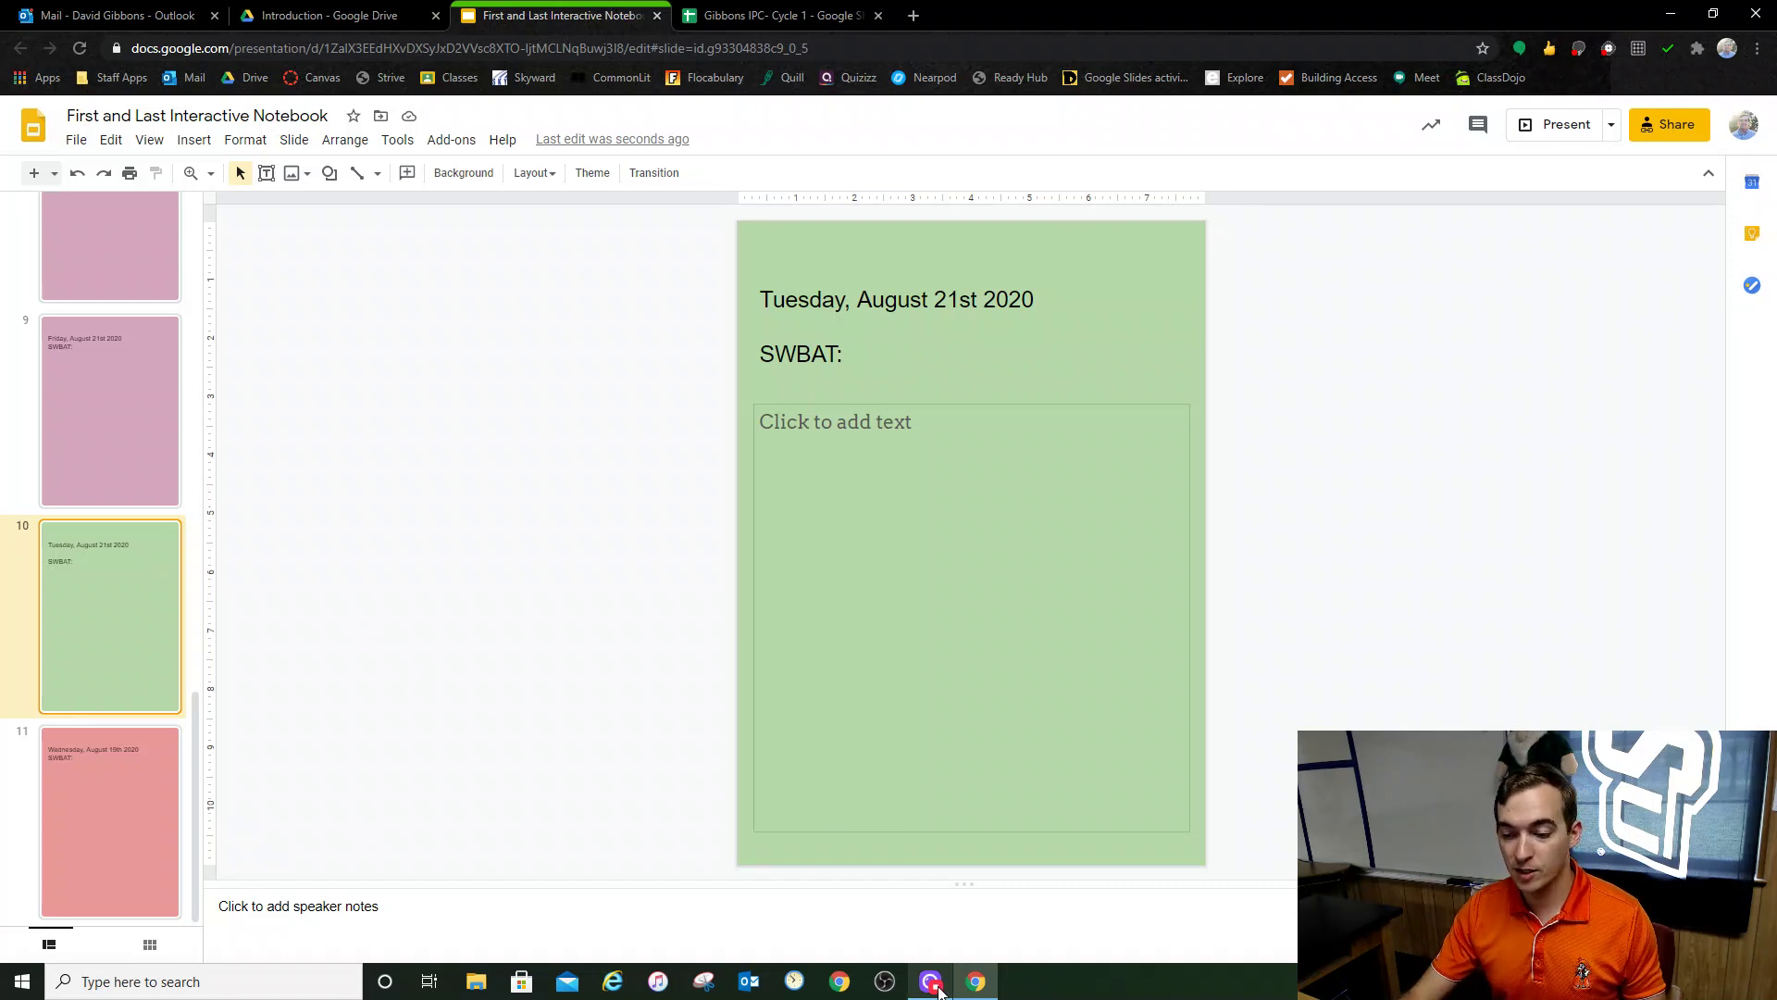
pyautogui.moveTo(939, 981)
pyautogui.click(937, 980)
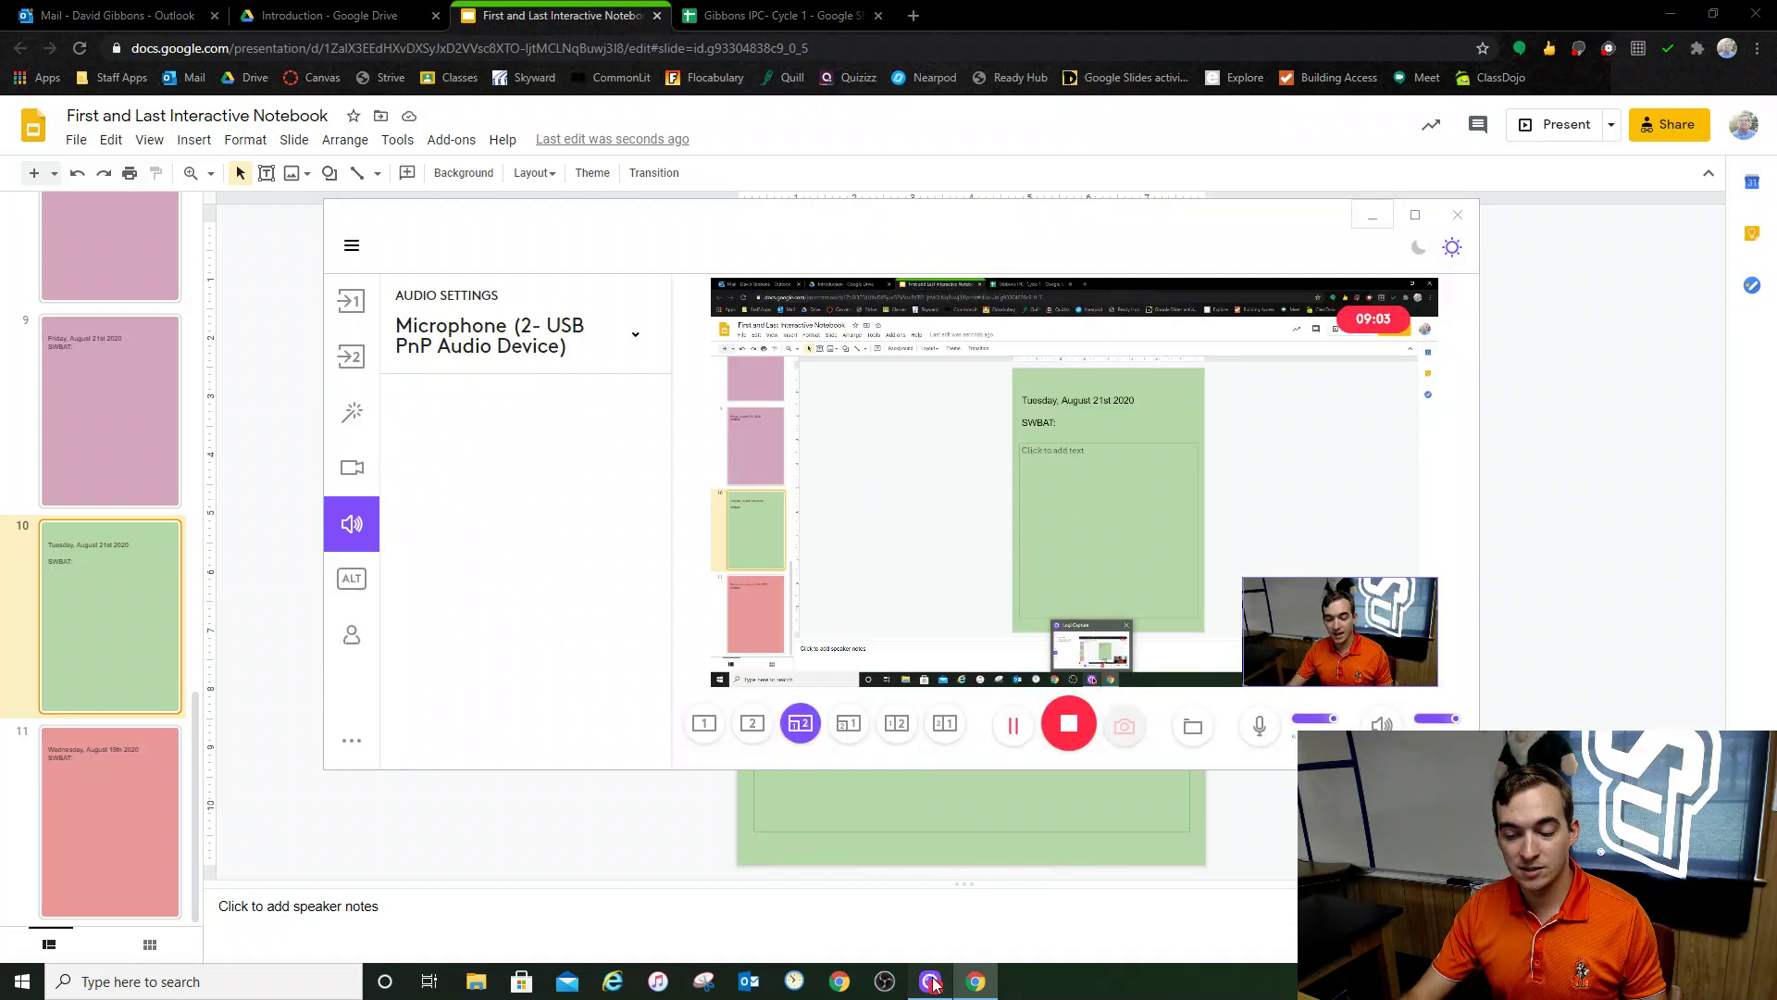